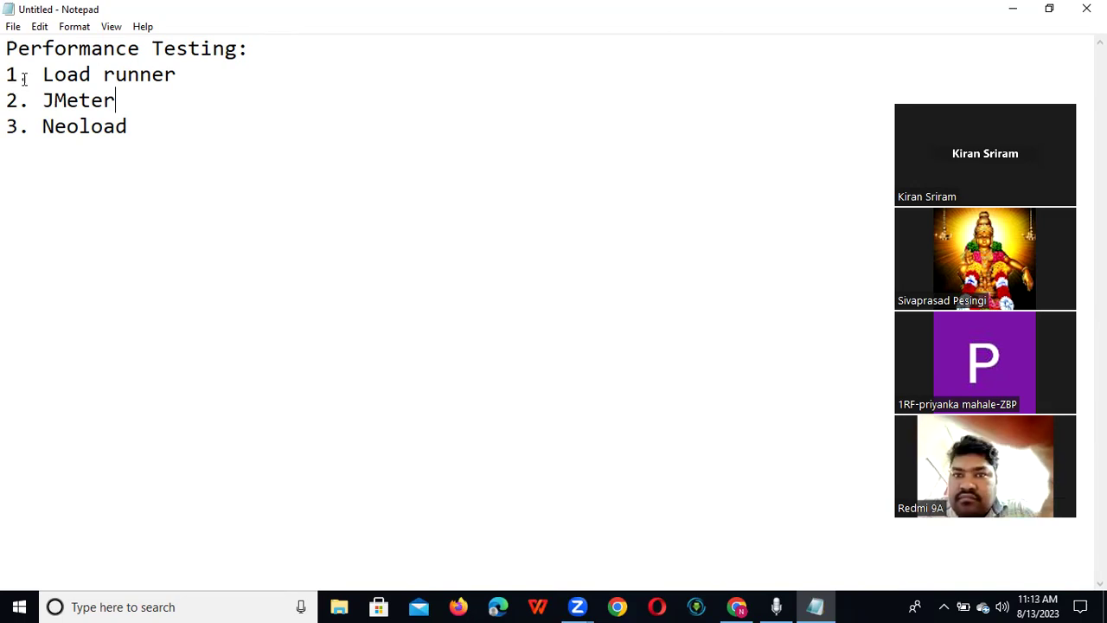
Highlight "Load runner" in the tool list and bring up the desktop.
{"action": "left_click_drag", "start_coordinate": [40, 75], "coordinate": [212, 66]}
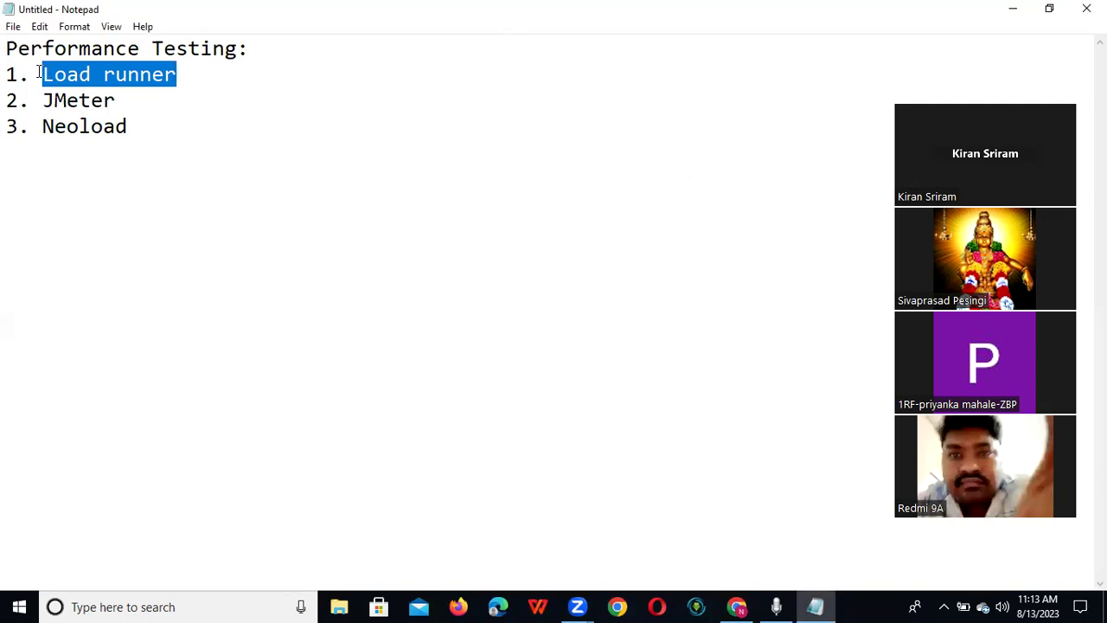
{"action": "left_click_drag", "start_coordinate": [38, 74], "coordinate": [210, 72]}
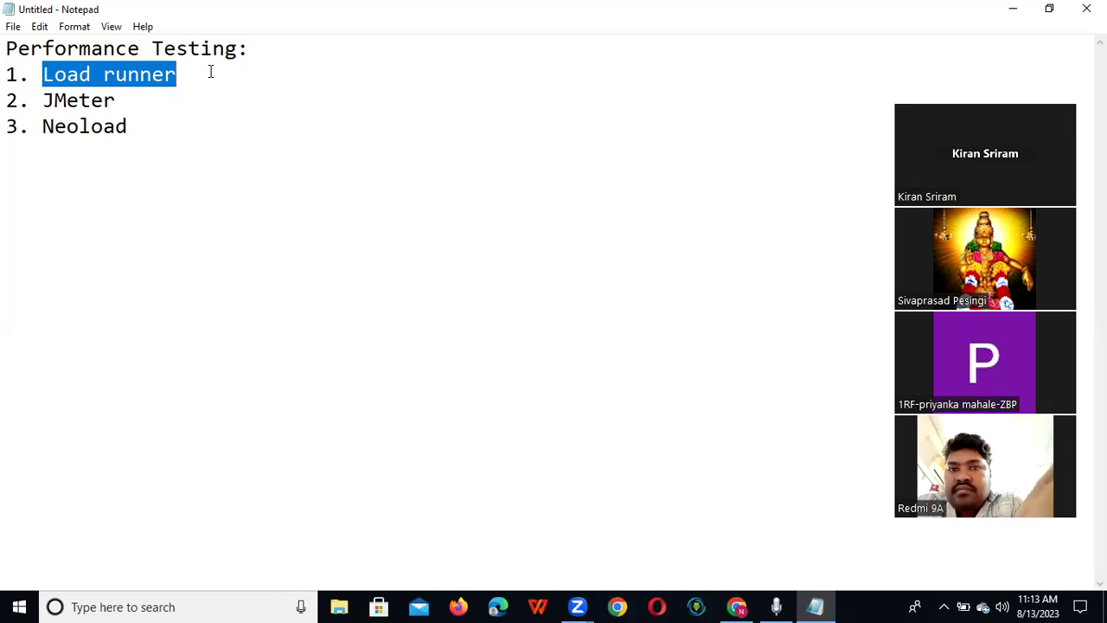
{"action": "left_click", "coordinate": [1010, 9]}
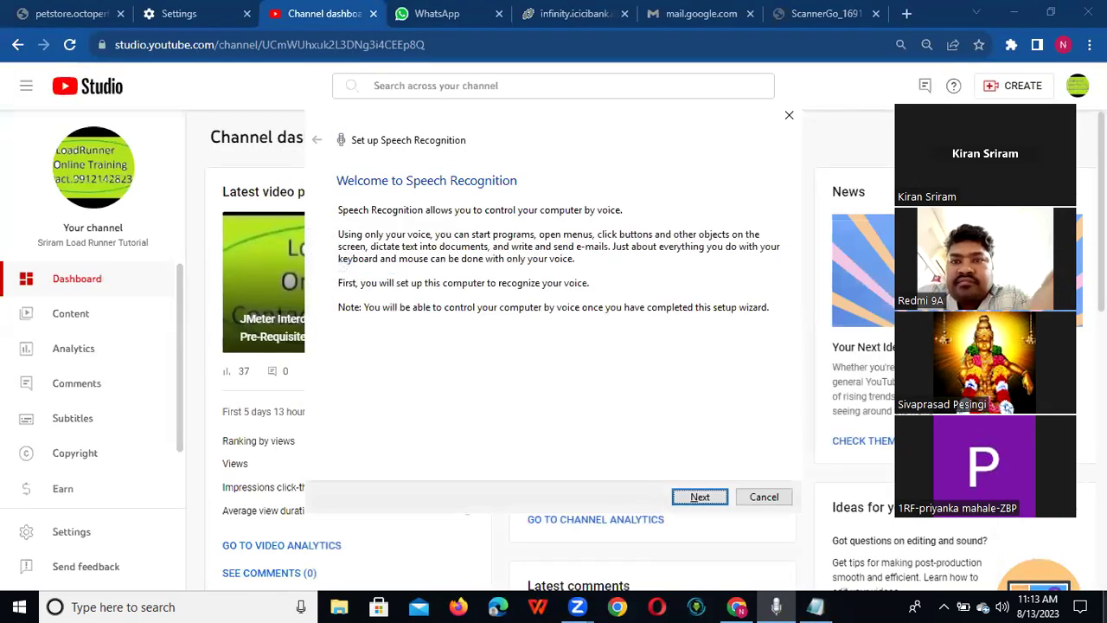
{"action": "key", "text": "super+d"}
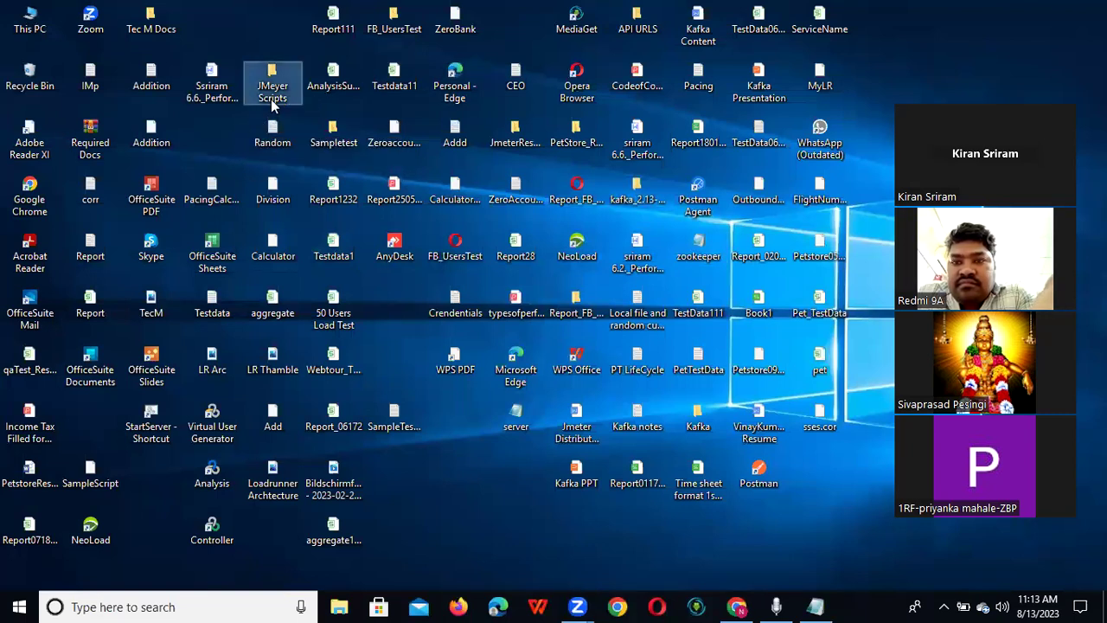
Locate the Virtual User Generator, Controller and Analysis shortcuts on the desktop.
{"action": "key", "text": "v"}
{"action": "key", "text": "v"}
{"action": "key", "text": "v"}
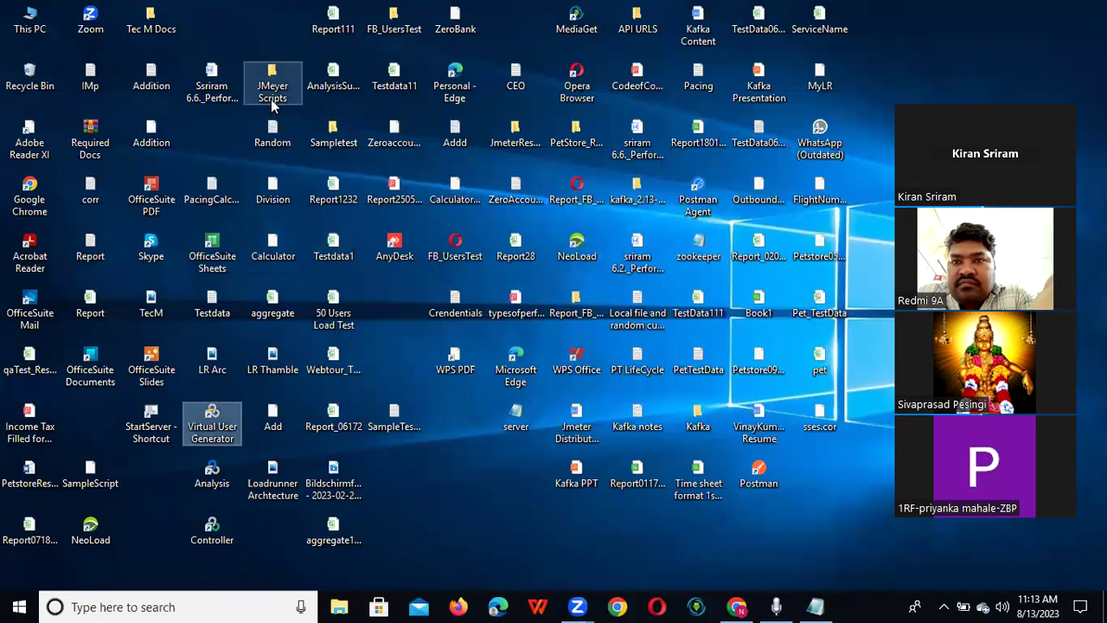
{"action": "left_click", "coordinate": [213, 437]}
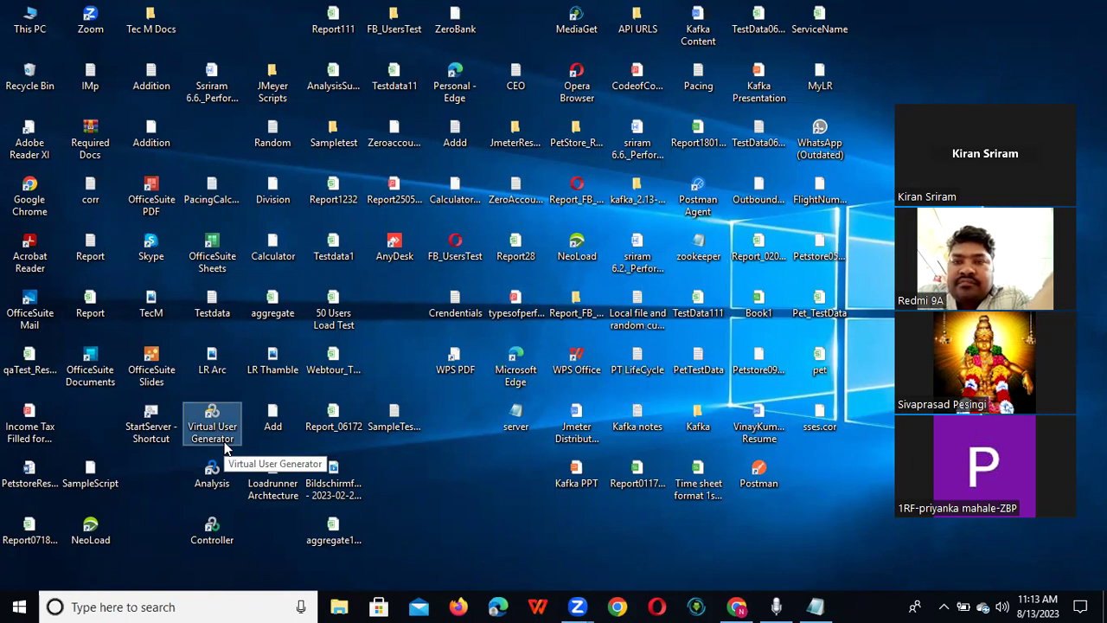
{"action": "left_click", "coordinate": [219, 529]}
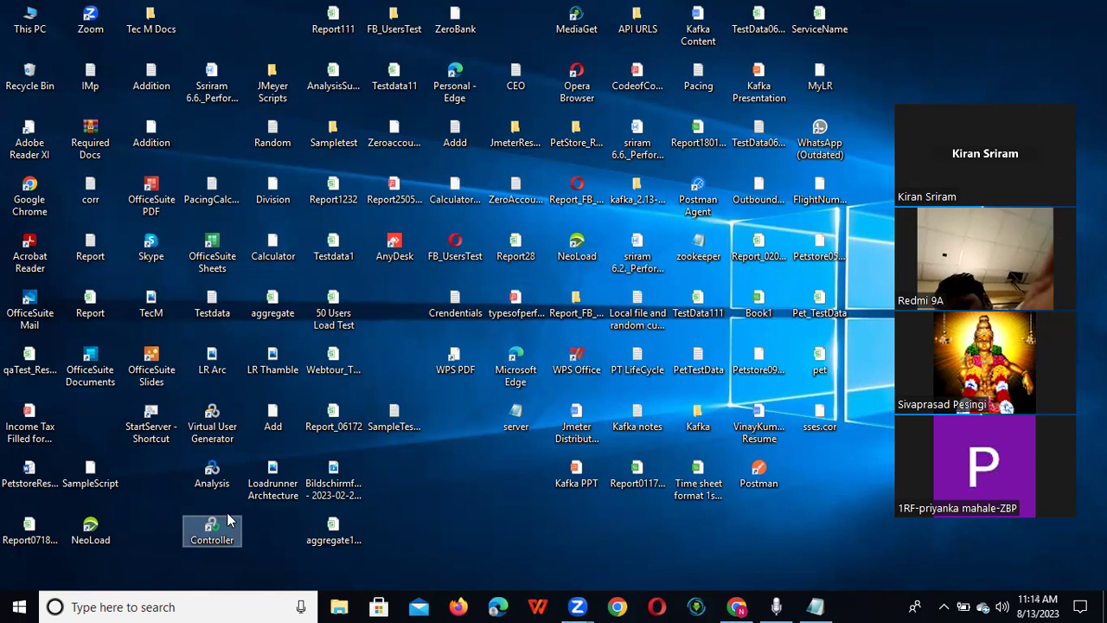
{"action": "left_click", "coordinate": [212, 422]}
{"action": "left_click", "coordinate": [216, 486]}
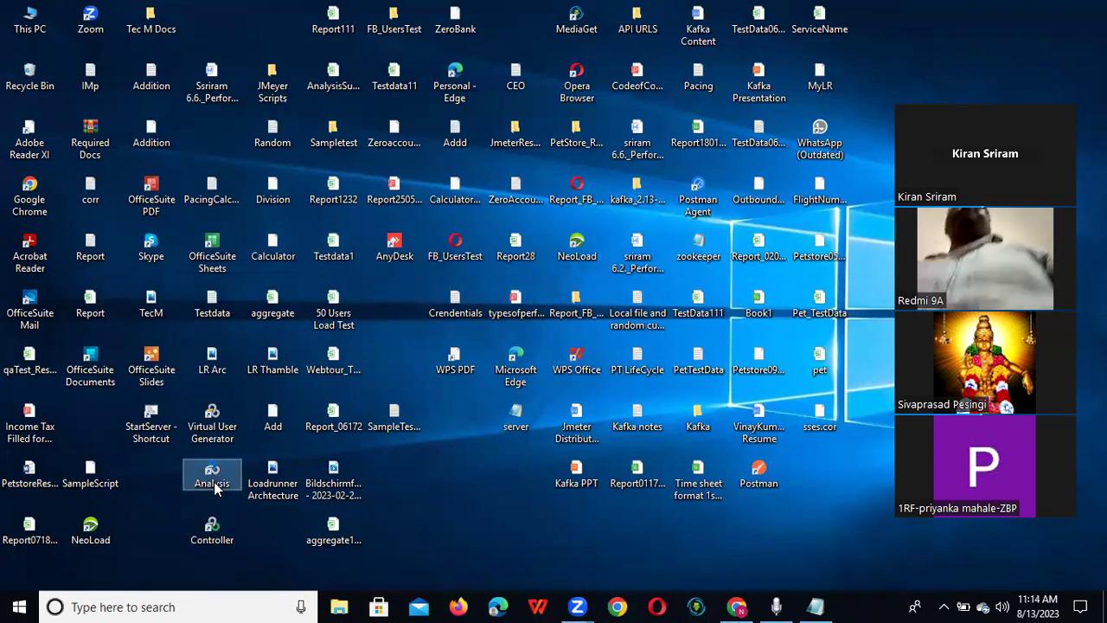
{"action": "left_click", "coordinate": [212, 529]}
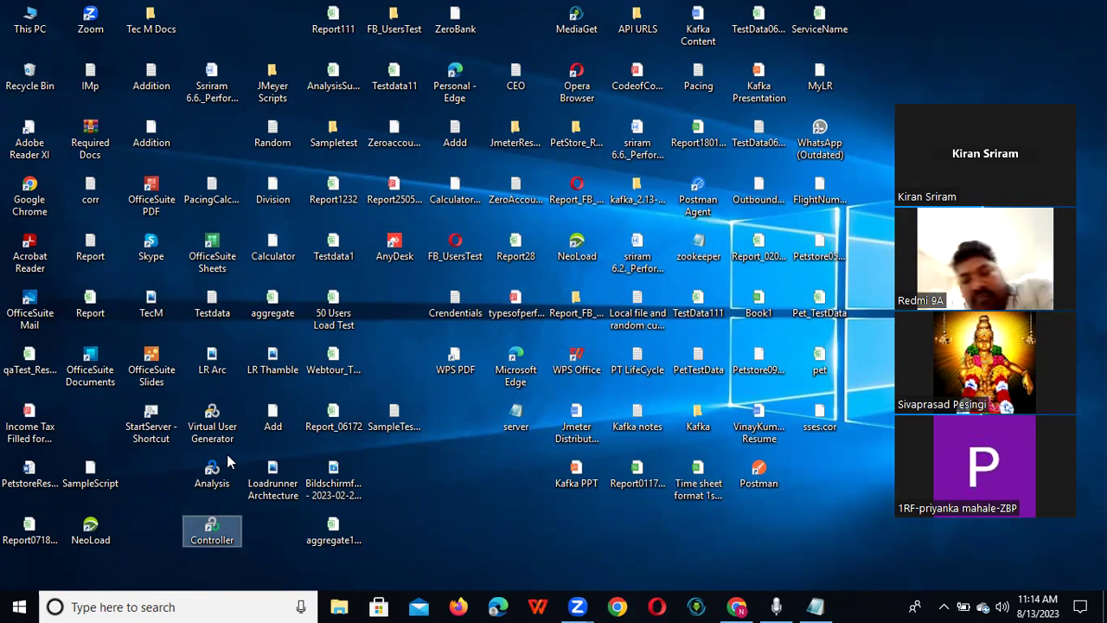
Return to Notepad and add the heading "Load runner Components" below the tool list, separated by a blank line.
{"action": "key", "text": "alt+Tab"}
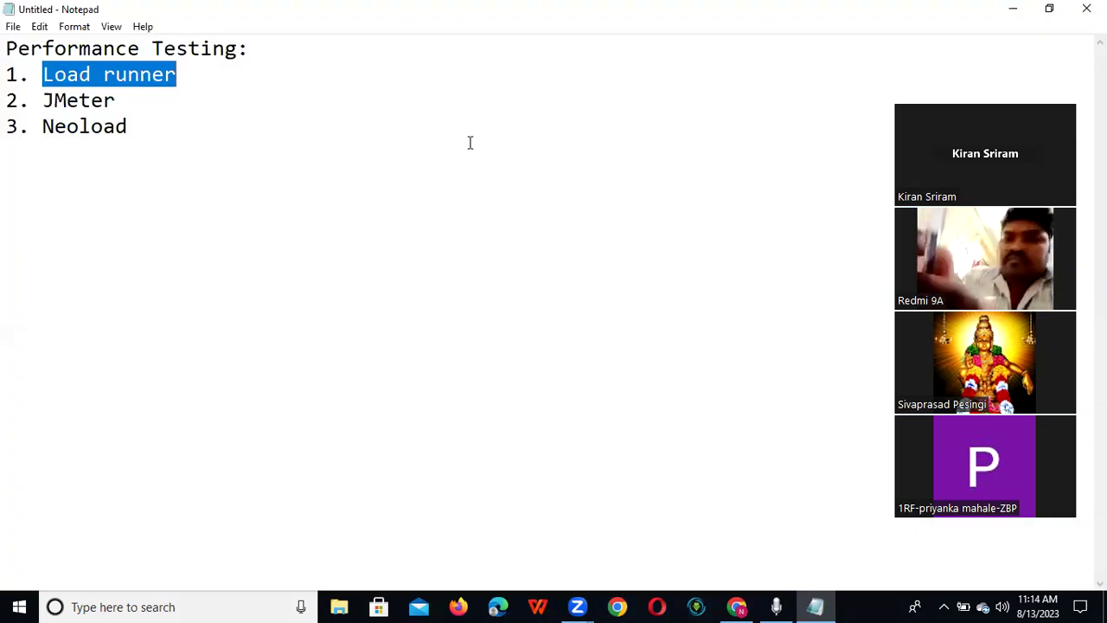
{"action": "left_click", "coordinate": [163, 126]}
{"action": "key", "text": "Return"}
{"action": "key", "text": "Return"}
{"action": "type", "text": "Loa"}
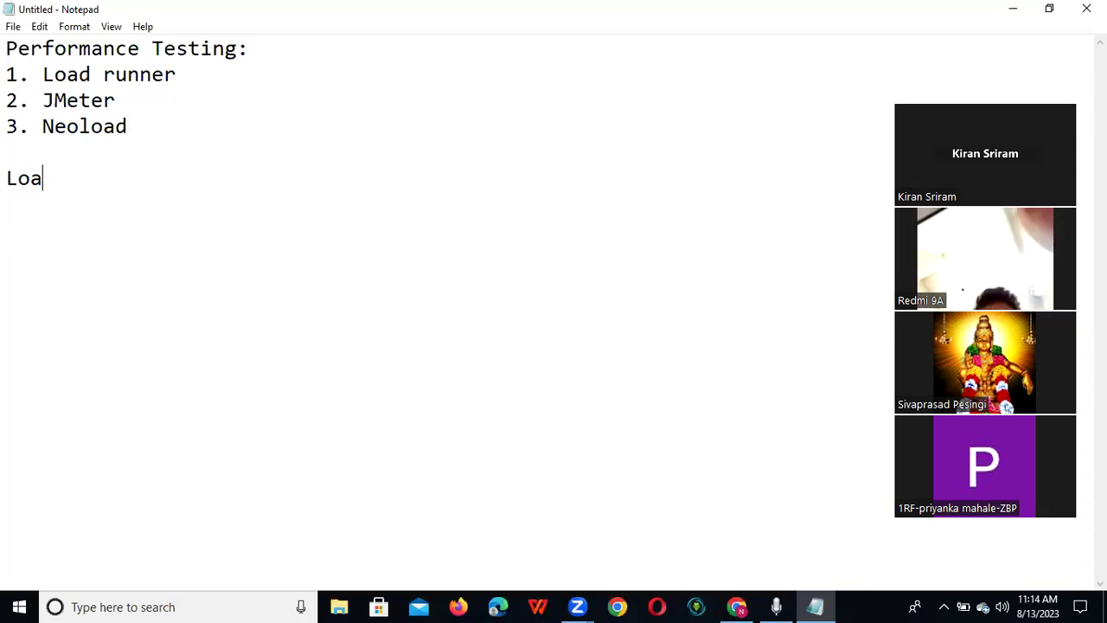
{"action": "type", "text": "d runn"}
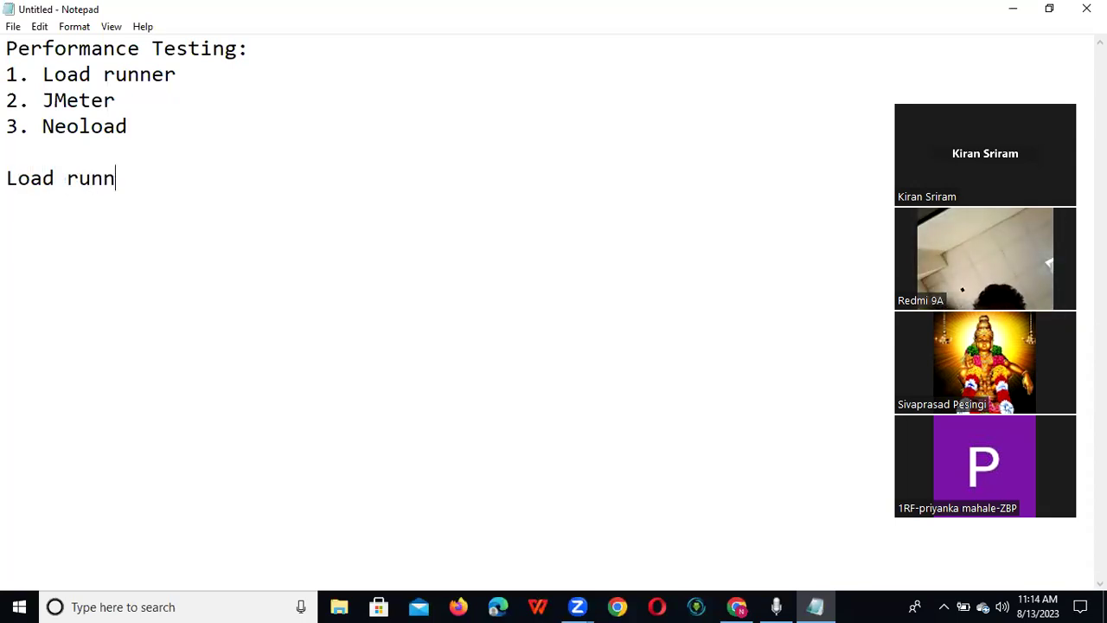
{"action": "type", "text": "er Comp"}
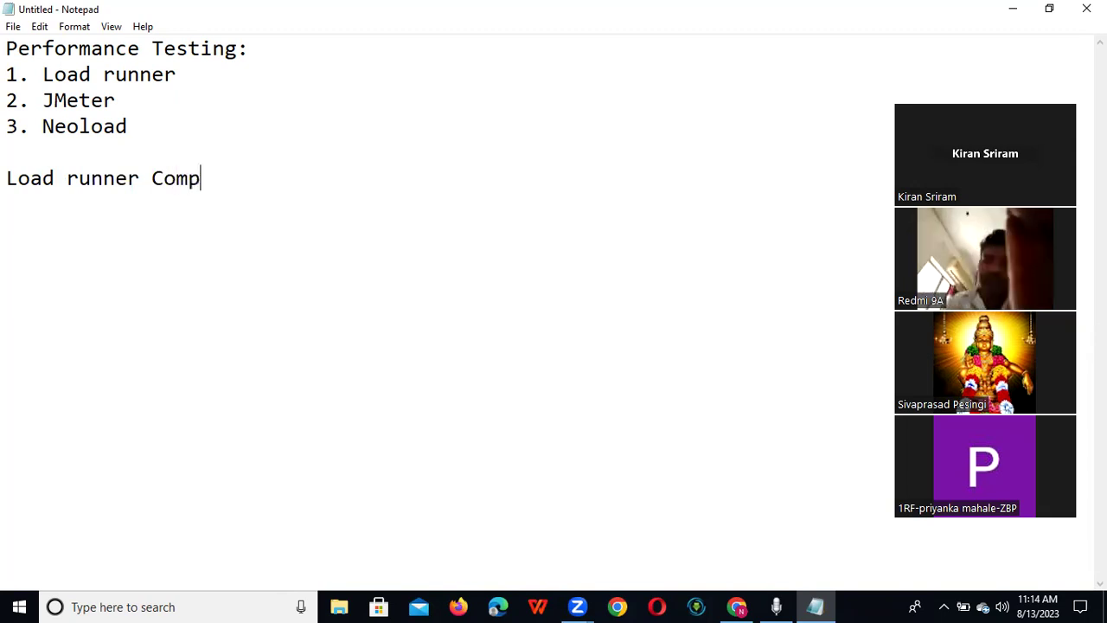
{"action": "type", "text": "onents"}
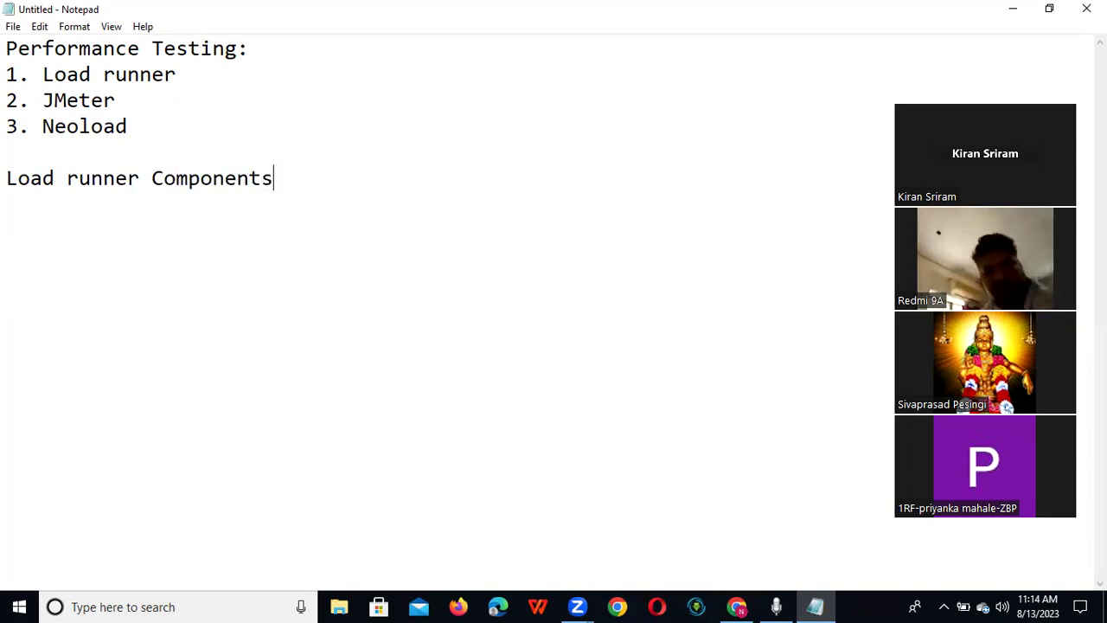
Add "1. Vertual user Genaretor" as the first item under the Load runner Components heading.
{"action": "key", "text": "Return"}
{"action": "type", "text": "1."}
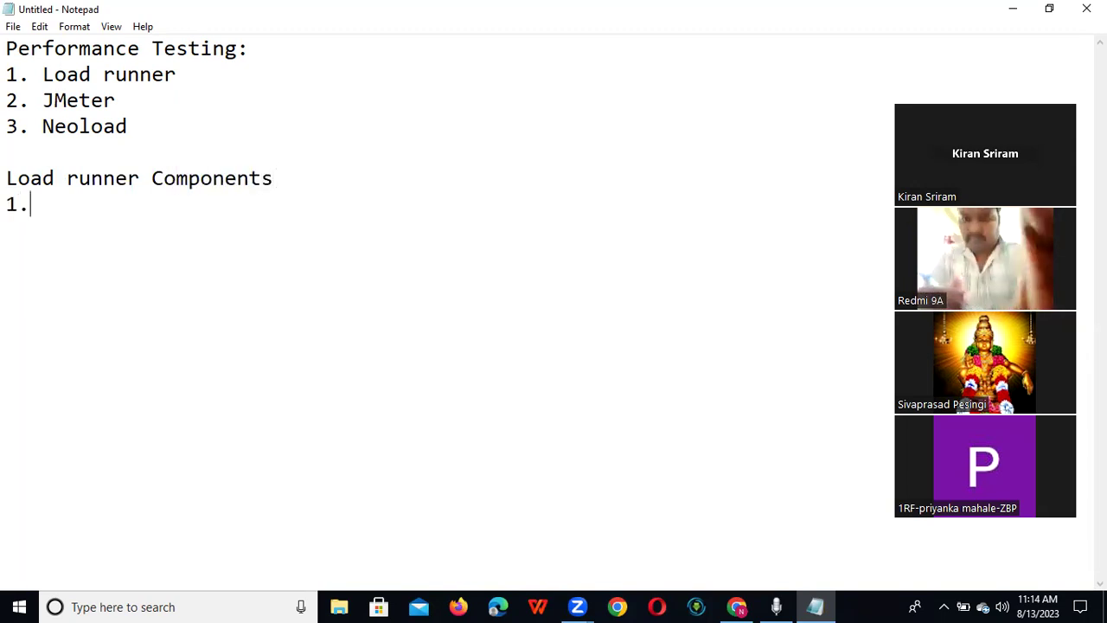
{"action": "type", "text": " Vertu"}
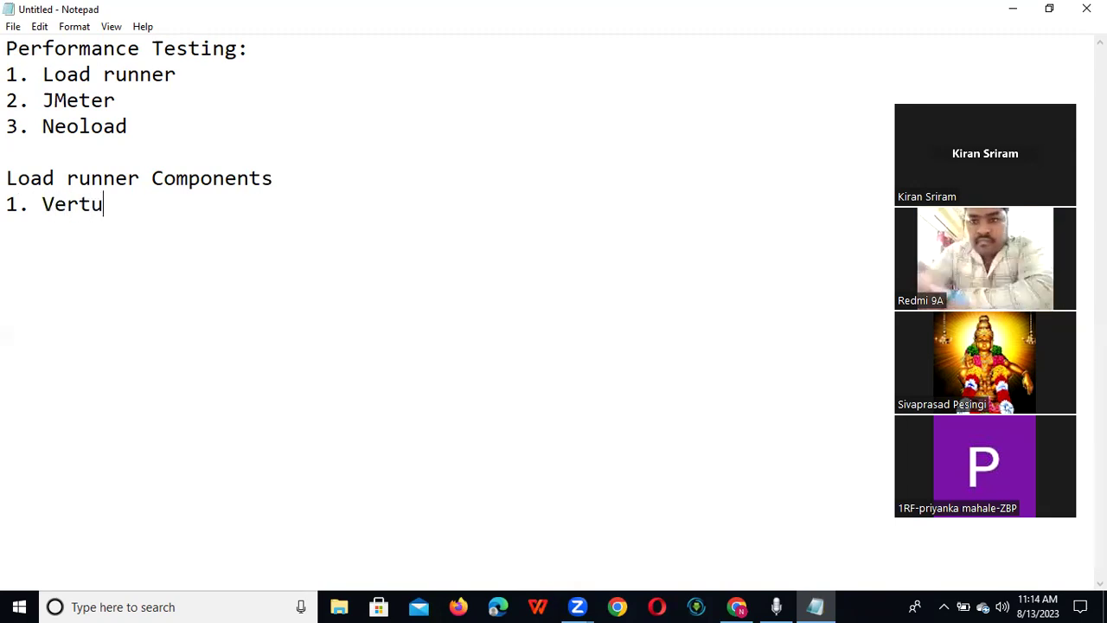
{"action": "type", "text": "al use"}
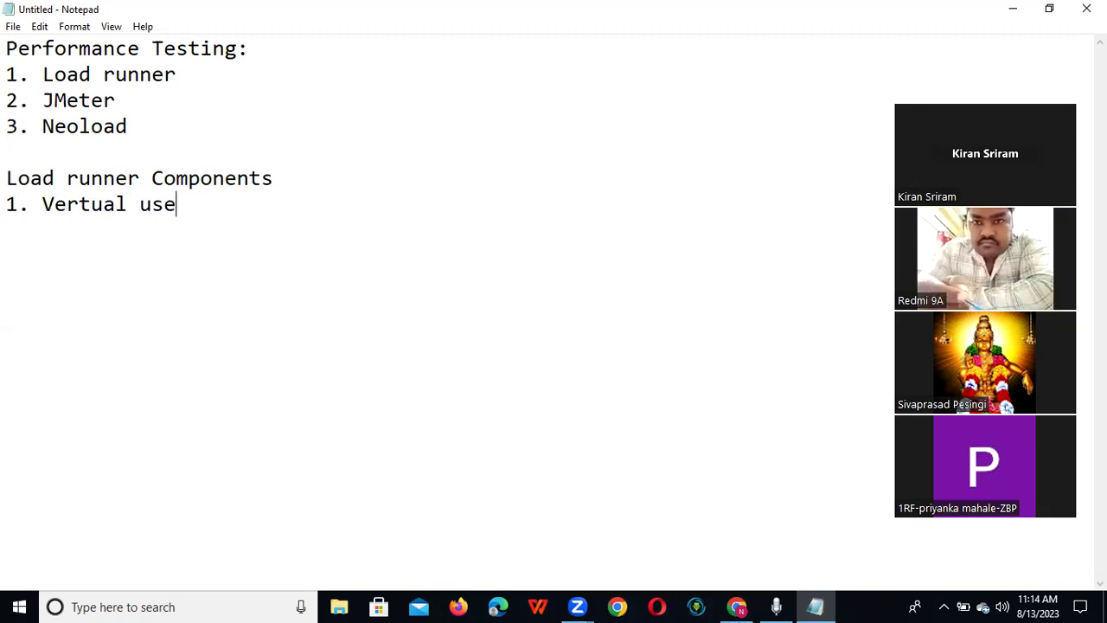
{"action": "type", "text": "r Genaretor"}
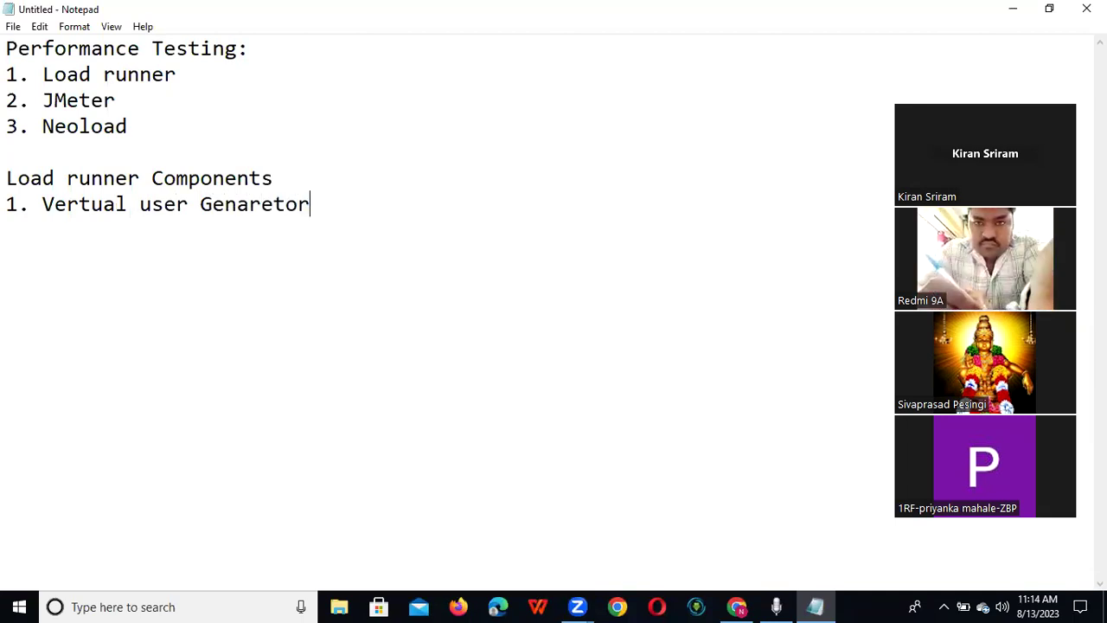
Add "2. Controller" and "3. Analyser" as the remaining items of the components list.
{"action": "key", "text": "Return"}
{"action": "type", "text": "2. "}
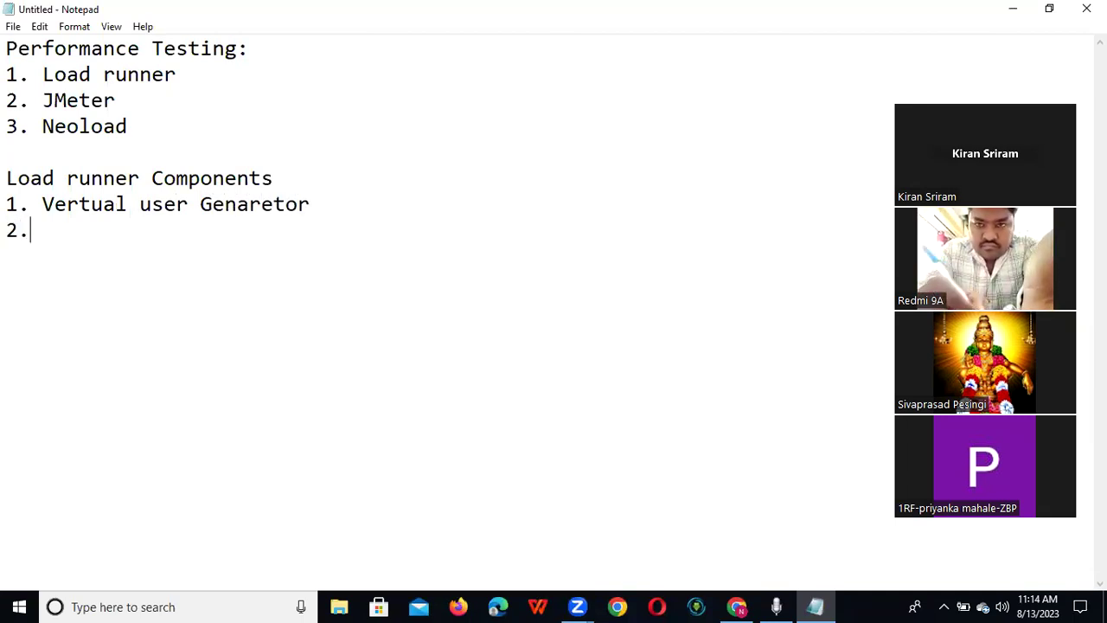
{"action": "type", "text": "Co"}
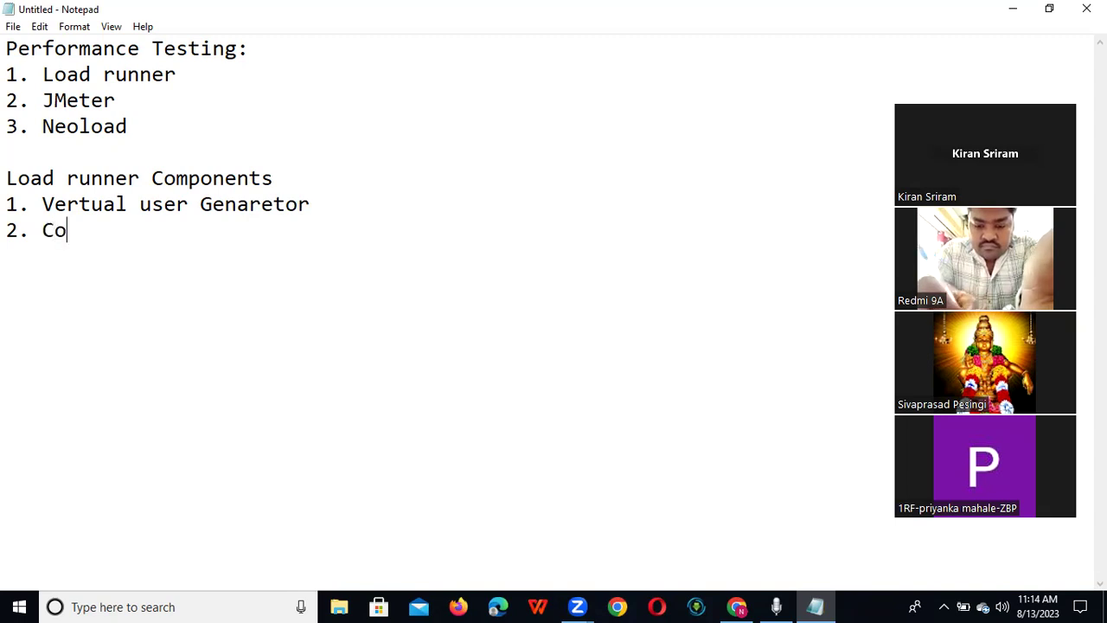
{"action": "type", "text": "ntro;"}
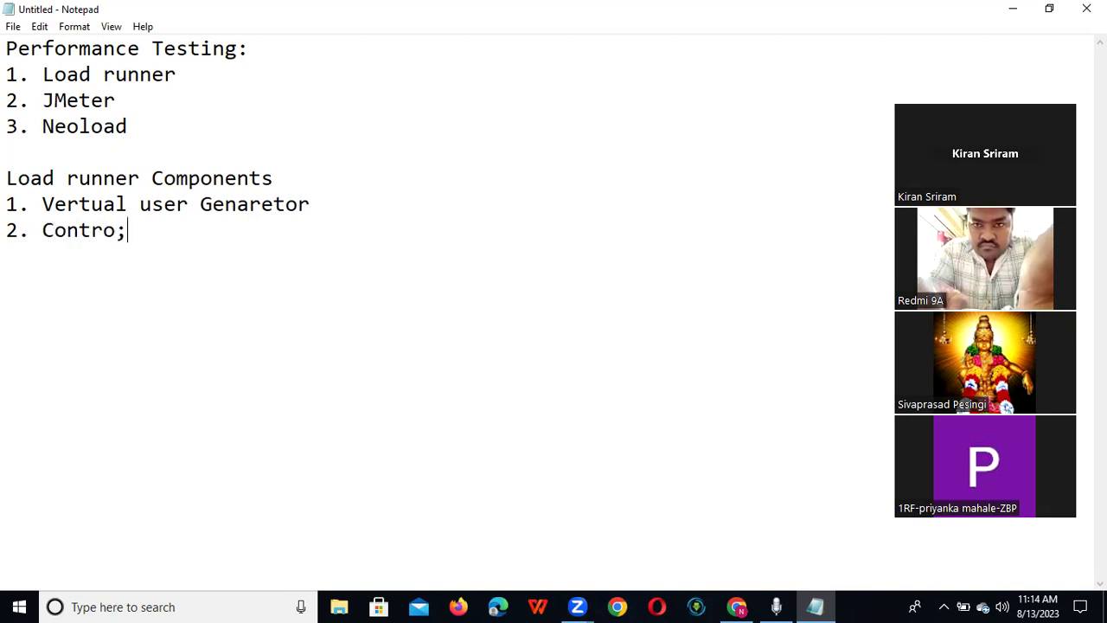
{"action": "key", "text": "BackSpace"}
{"action": "type", "text": "ller"}
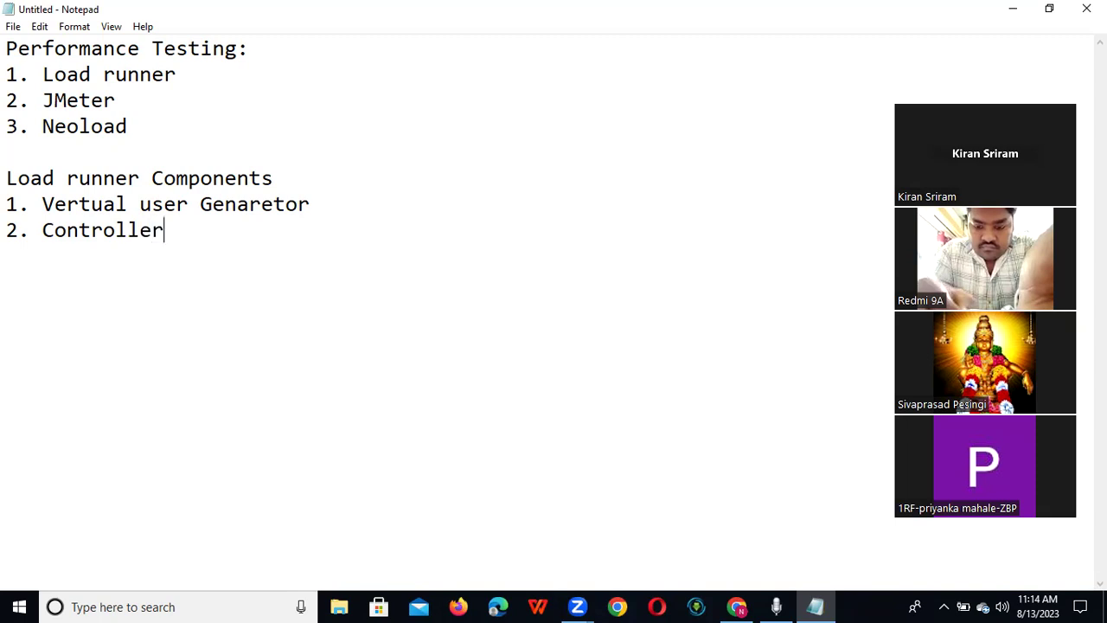
{"action": "key", "text": "Return"}
{"action": "type", "text": "3. Ana"}
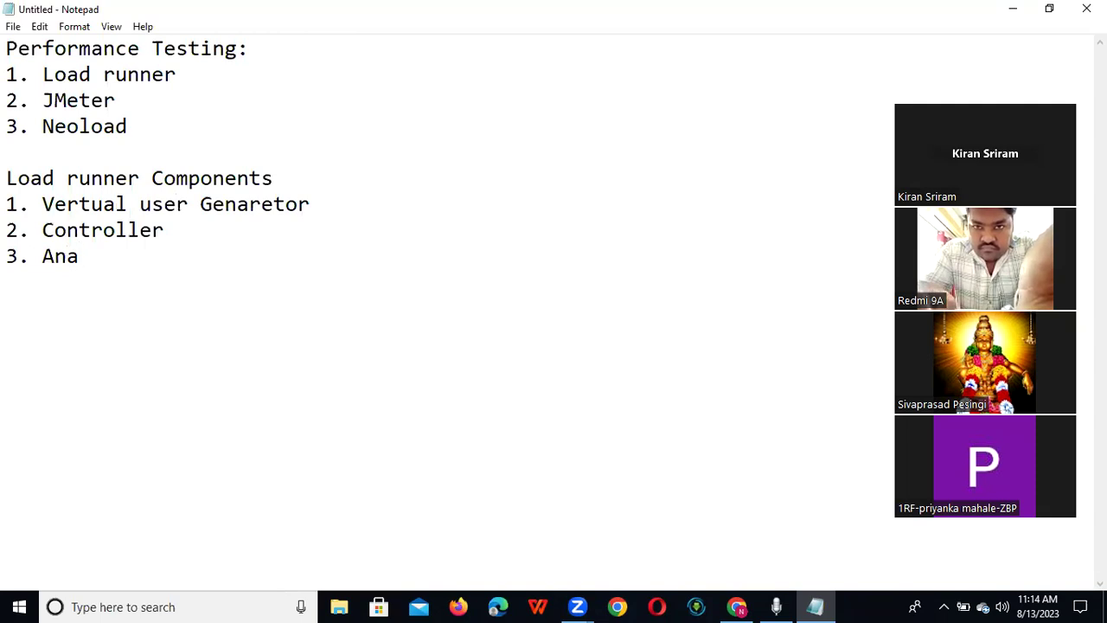
{"action": "type", "text": "lyser"}
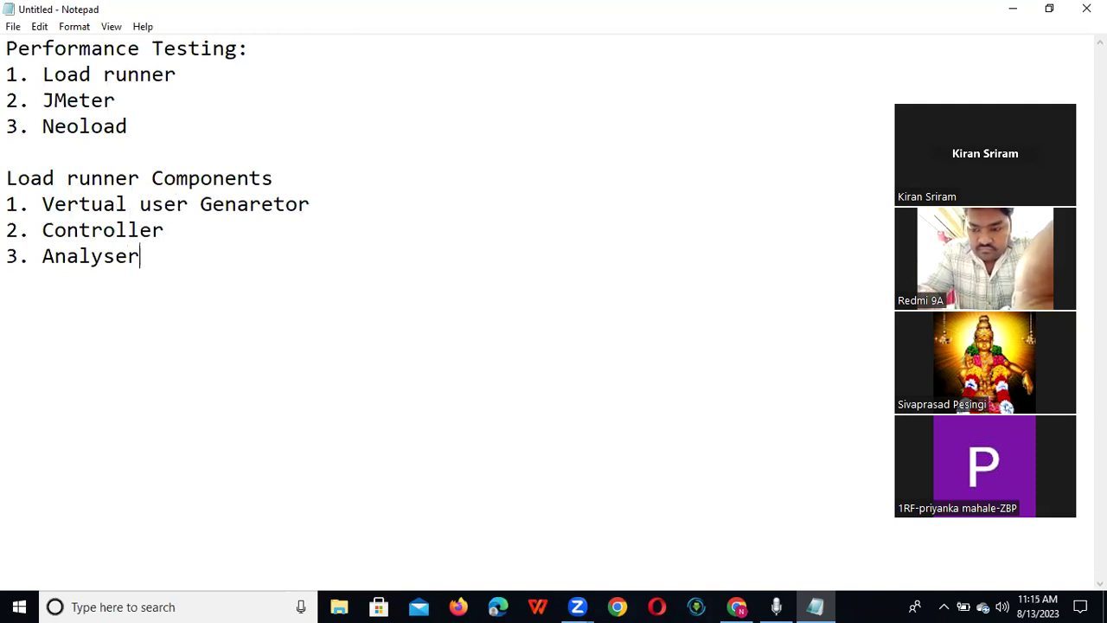
{"action": "left_click_drag", "start_coordinate": [42, 204], "coordinate": [314, 204]}
{"action": "left_click", "coordinate": [353, 178]}
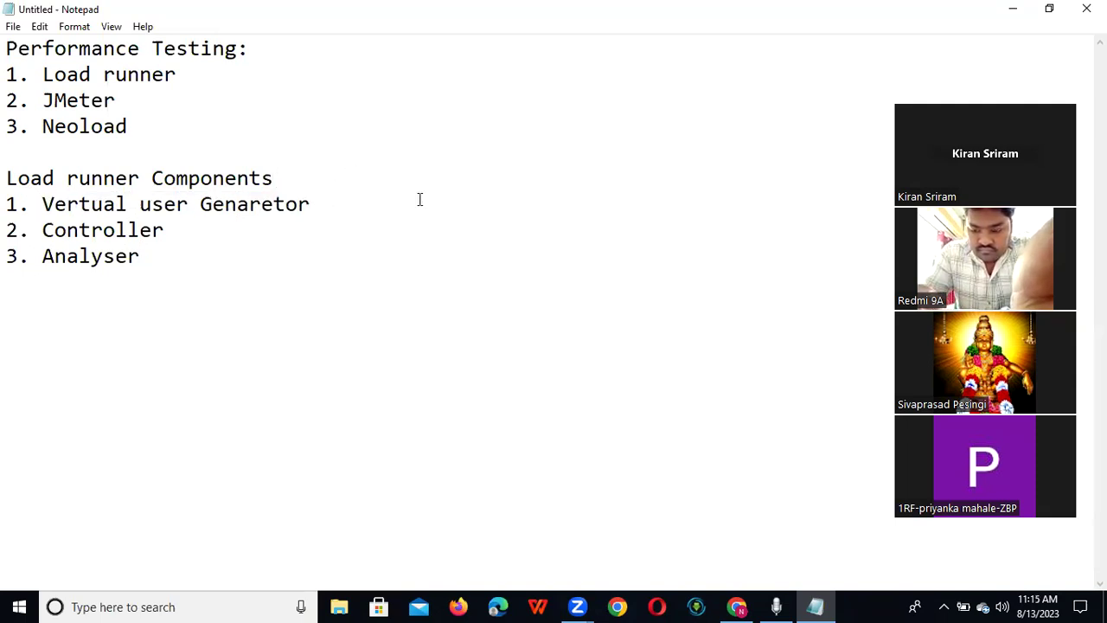
Add the line "Banking, Insurance,Health care,E-Comme, Social" below the components list, separated by a blank line.
{"action": "left_click", "coordinate": [173, 252]}
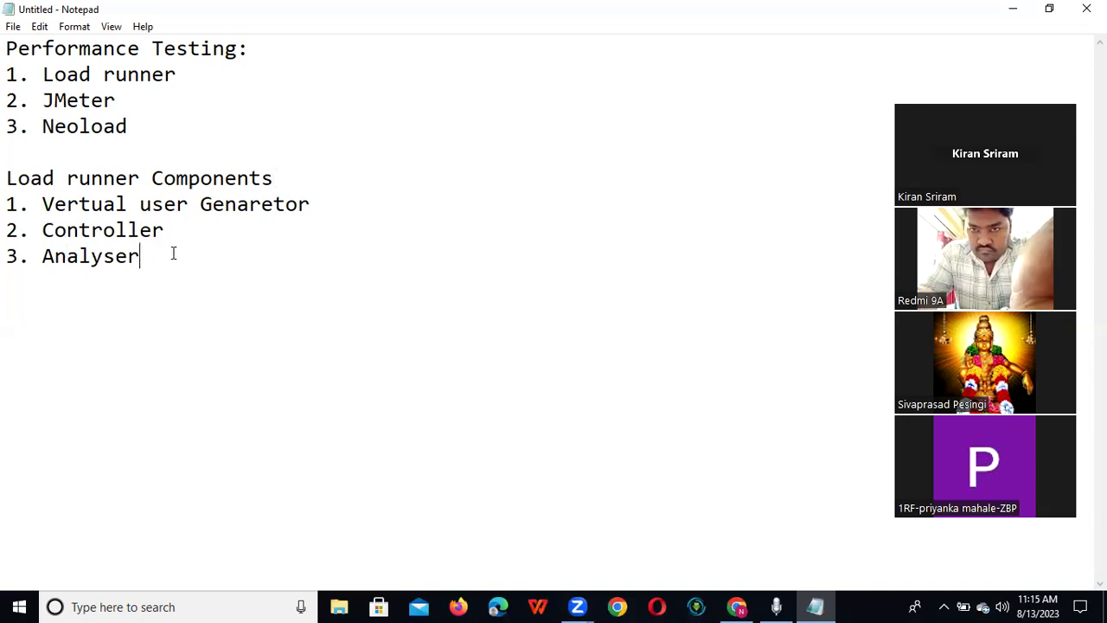
{"action": "key", "text": "Return"}
{"action": "key", "text": "Return"}
{"action": "type", "text": "Ban"}
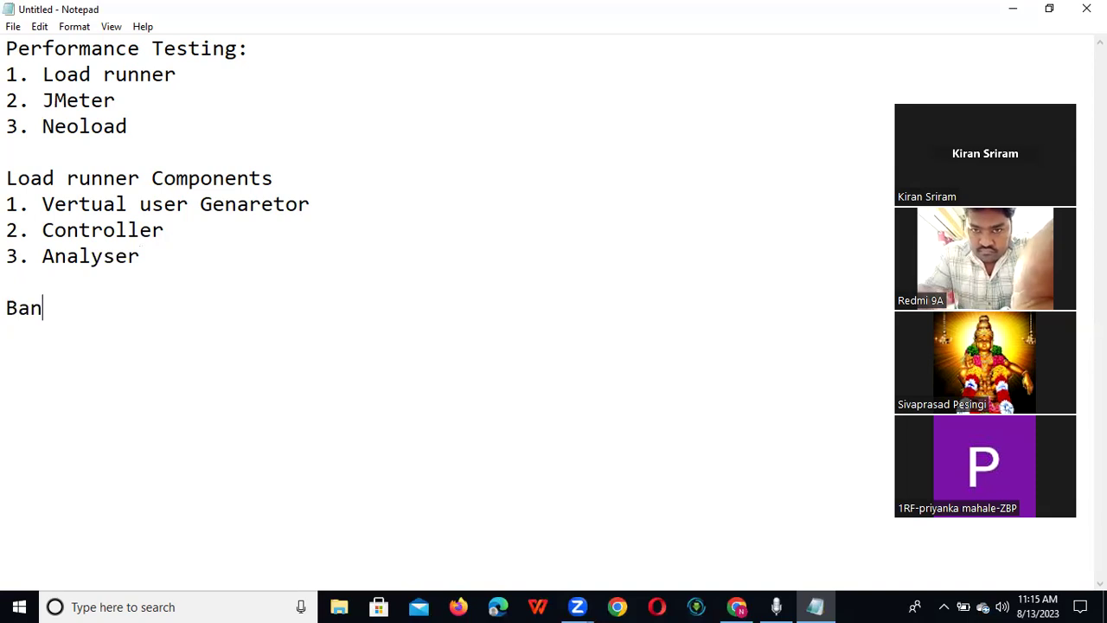
{"action": "type", "text": "king, Insurance"}
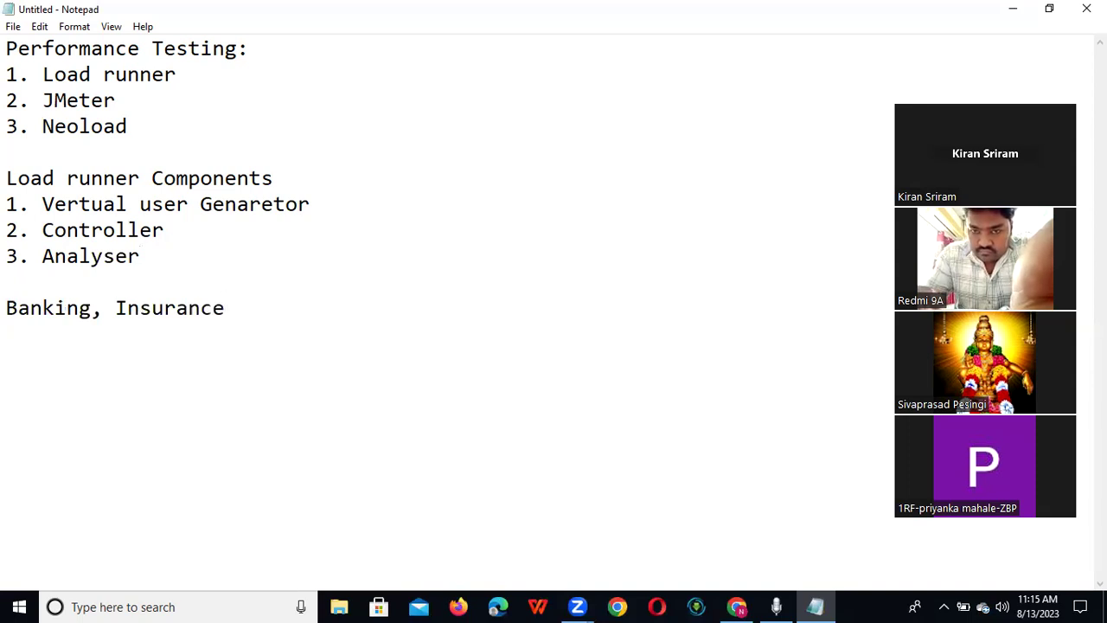
{"action": "type", "text": ",Heal"}
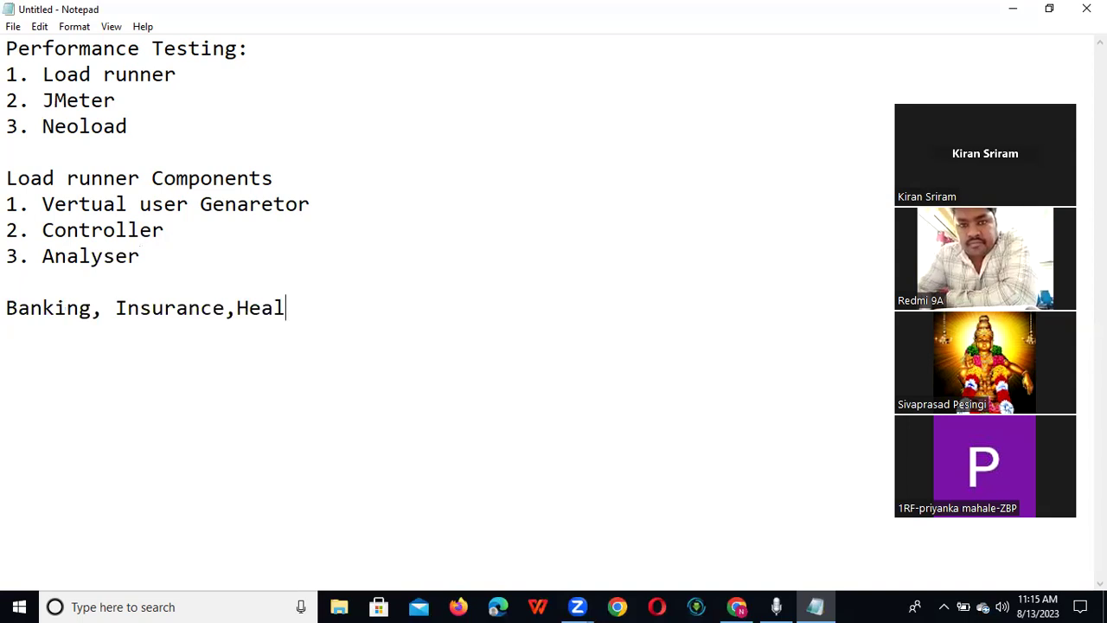
{"action": "type", "text": "th care,"}
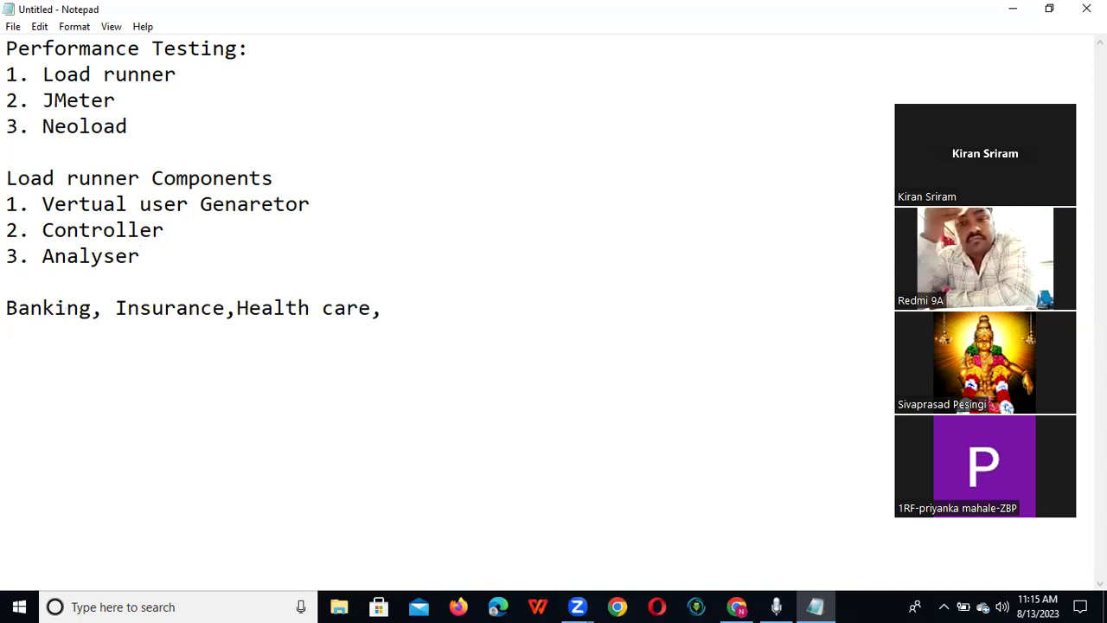
{"action": "type", "text": "E-Comme"}
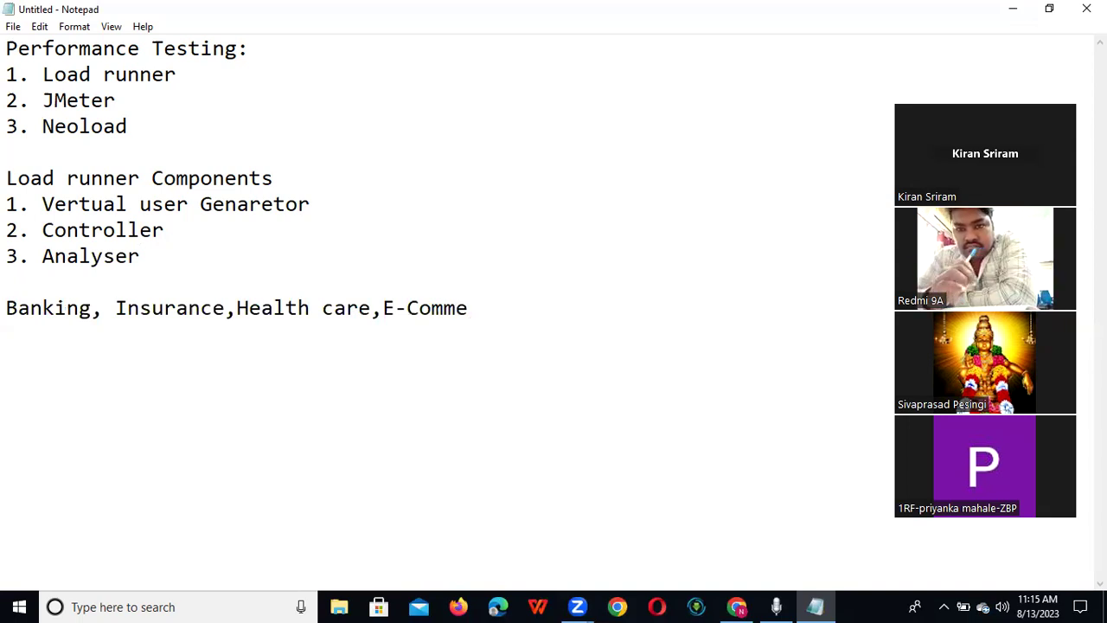
{"action": "type", "text": ", "}
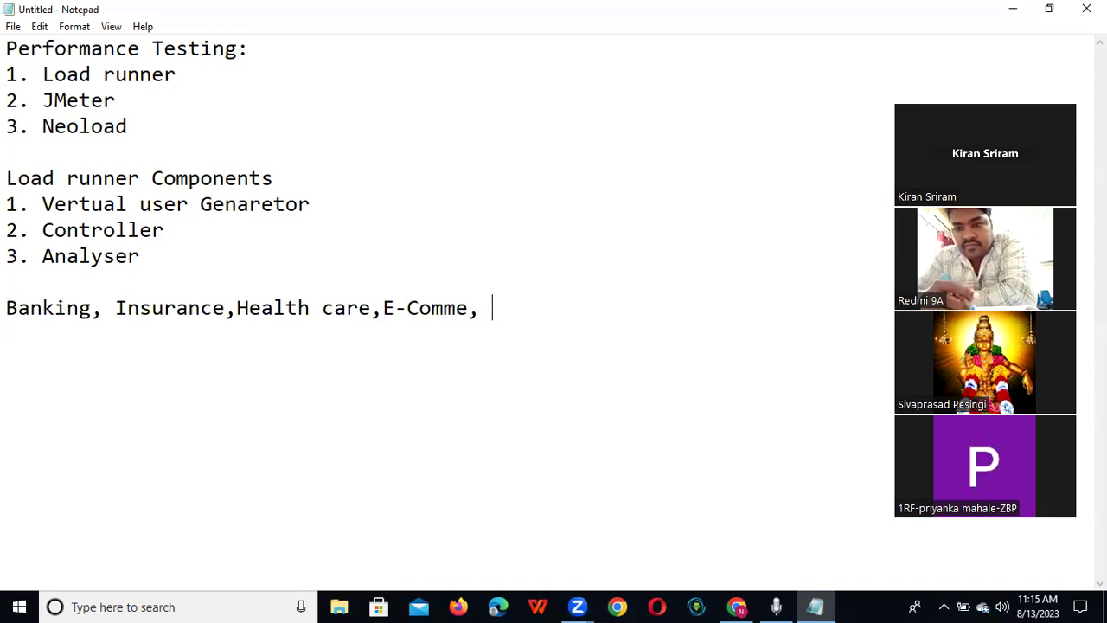
{"action": "type", "text": "Soc"}
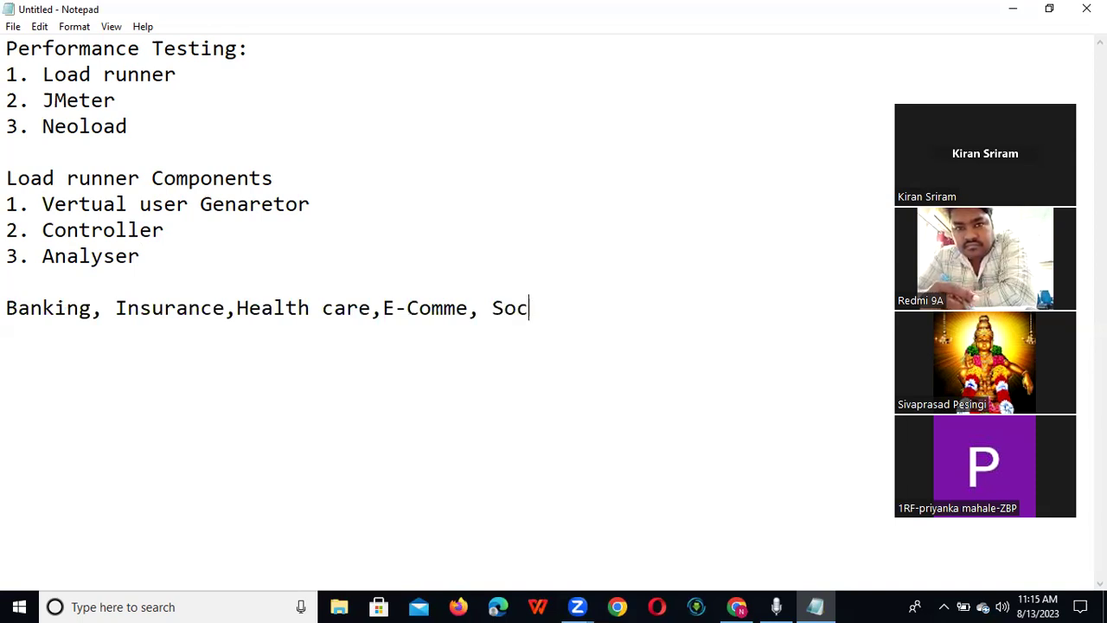
{"action": "type", "text": "ial"}
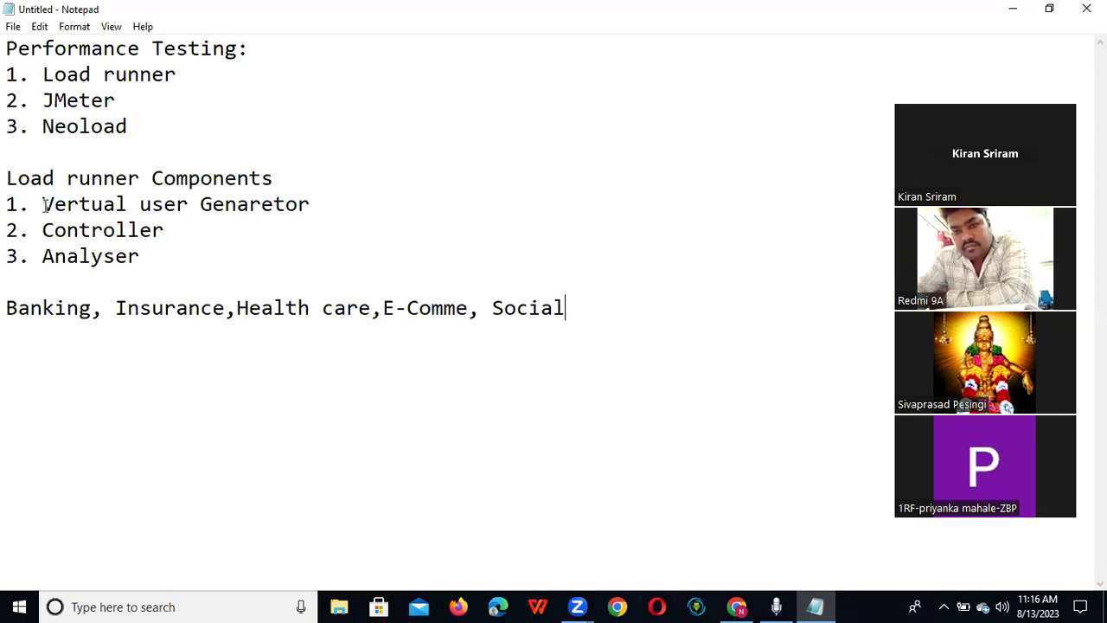
Highlight "Vertual user Genaretor" in the components list.
{"action": "left_click_drag", "start_coordinate": [42, 204], "coordinate": [313, 200]}
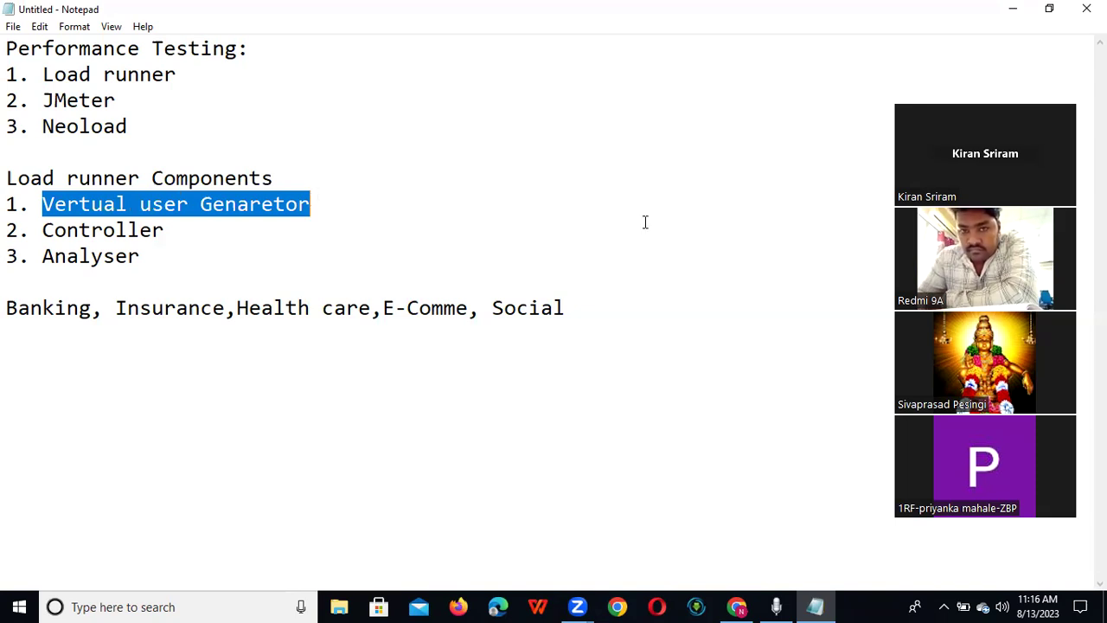
Switch to Chrome and open a new browser tab.
{"action": "left_click", "coordinate": [737, 605]}
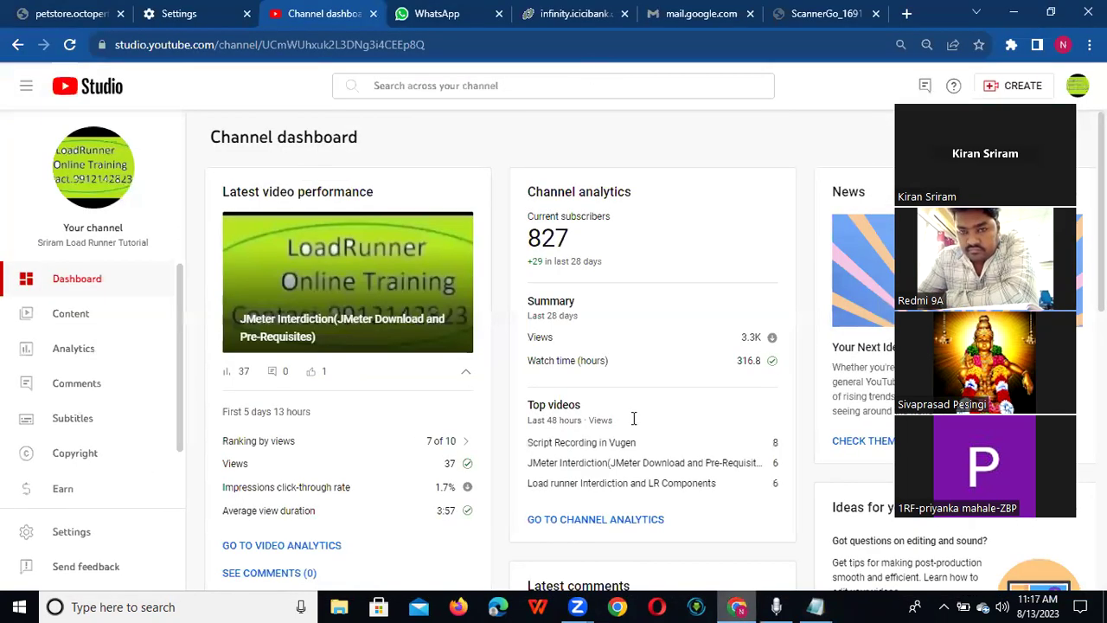
{"action": "left_click", "coordinate": [906, 14]}
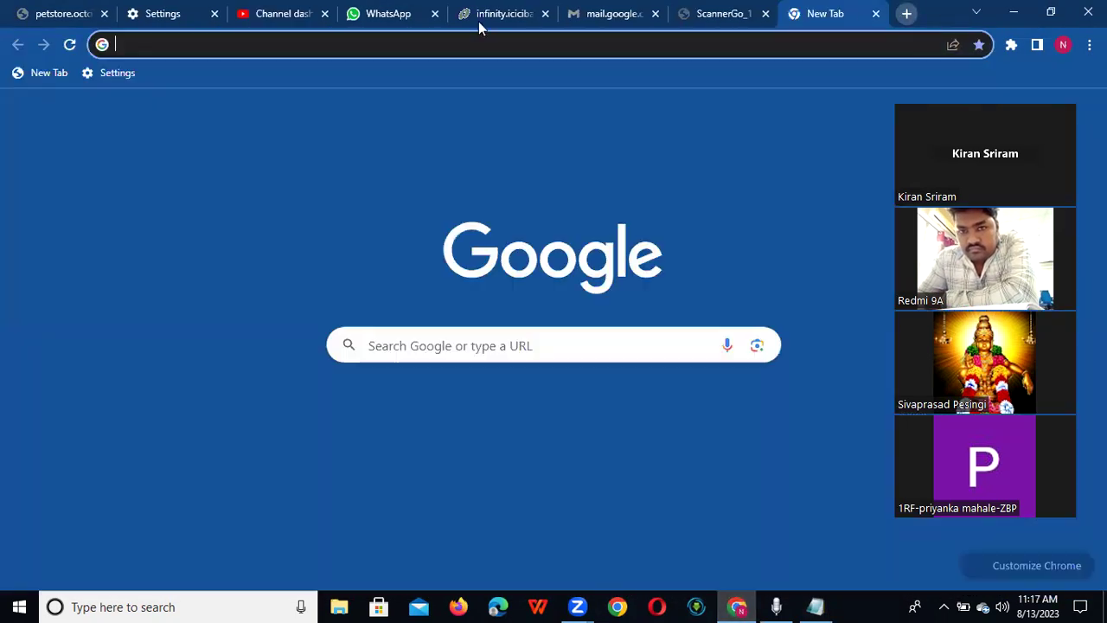
Try to open the Web Tours site at 127.0.0.1:1080/WebTours/, then return to the blank tab.
{"action": "left_click", "coordinate": [415, 45]}
{"action": "type", "text": "127.0.0.1:1080/WebTours/"}
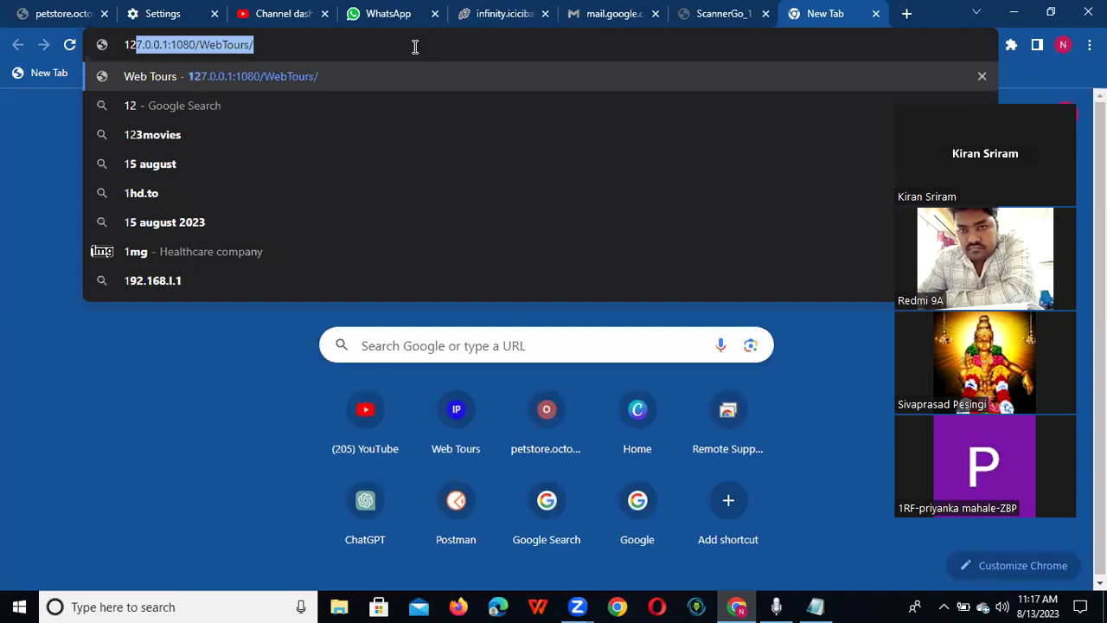
{"action": "key", "text": "Return"}
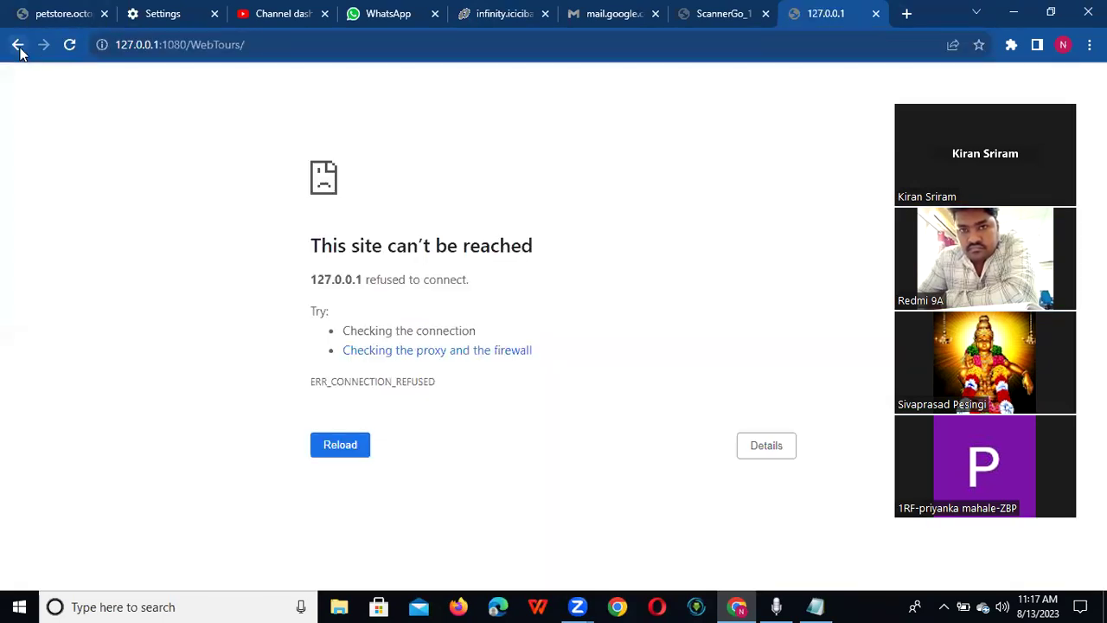
{"action": "left_click", "coordinate": [19, 52]}
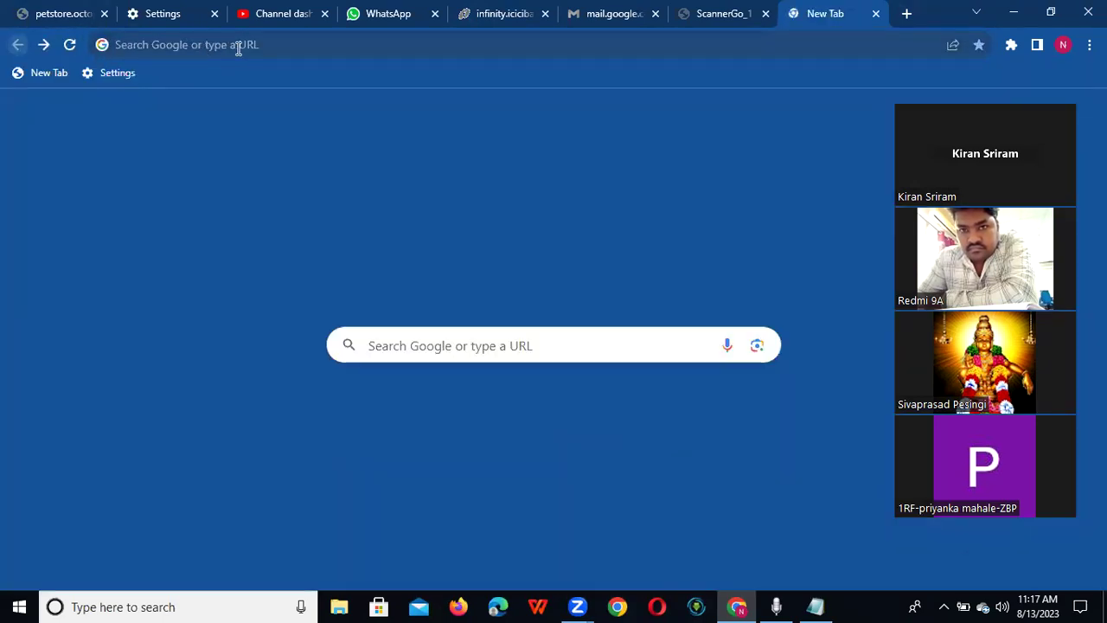
Open the JPetStore demo catalog at petstore.octoperf.com/actions/Catalog.action.
{"action": "left_click", "coordinate": [237, 44]}
{"action": "type", "text": "pet"}
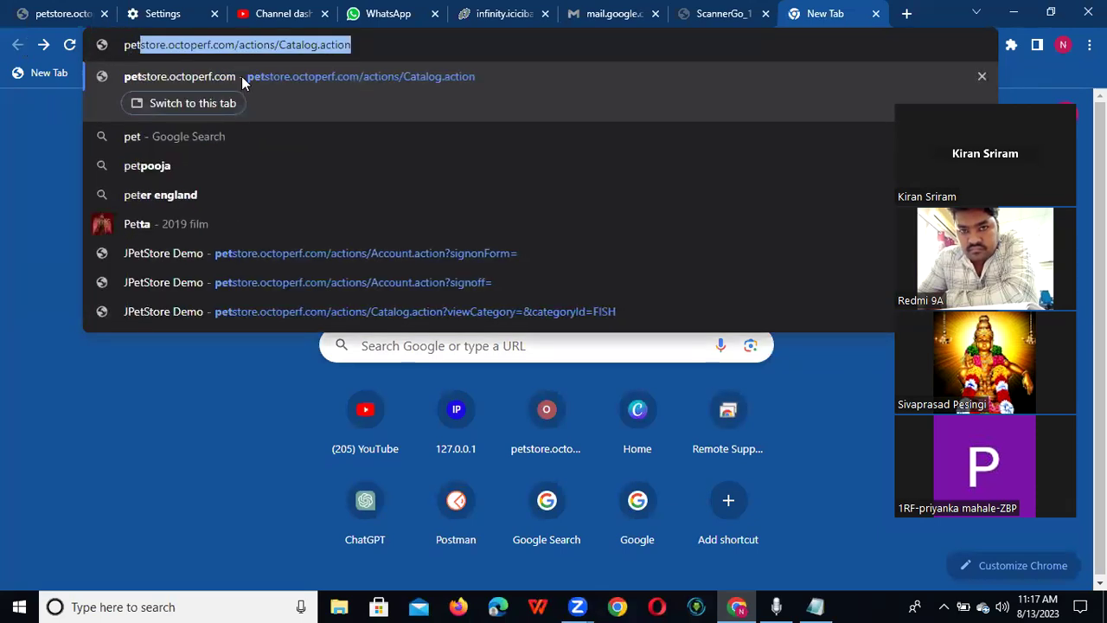
{"action": "left_click", "coordinate": [242, 76]}
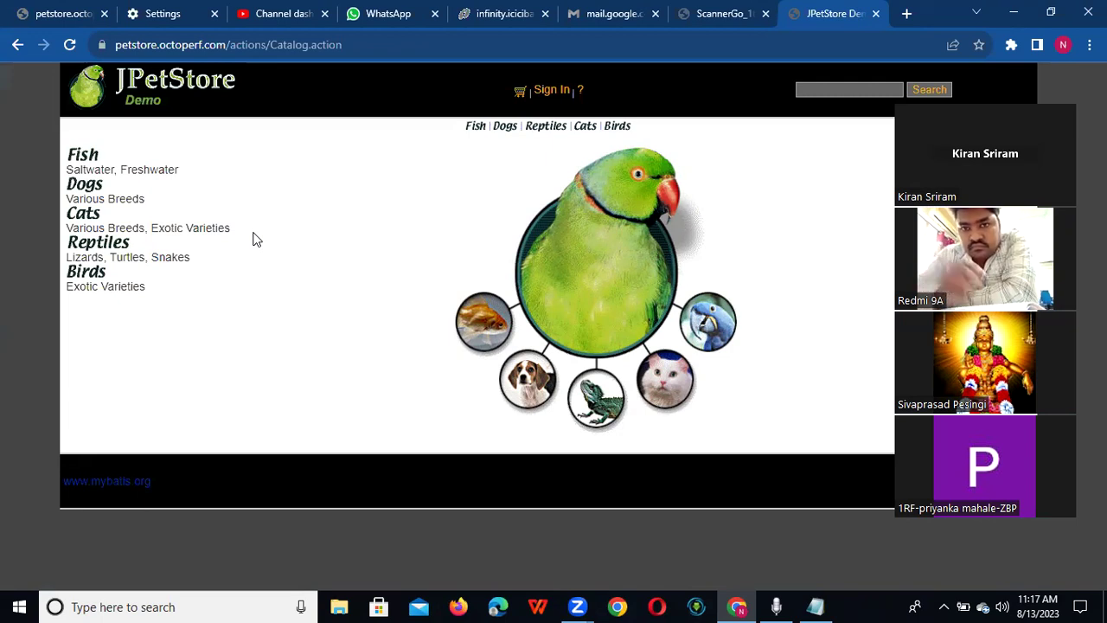
{"action": "left_click", "coordinate": [353, 44]}
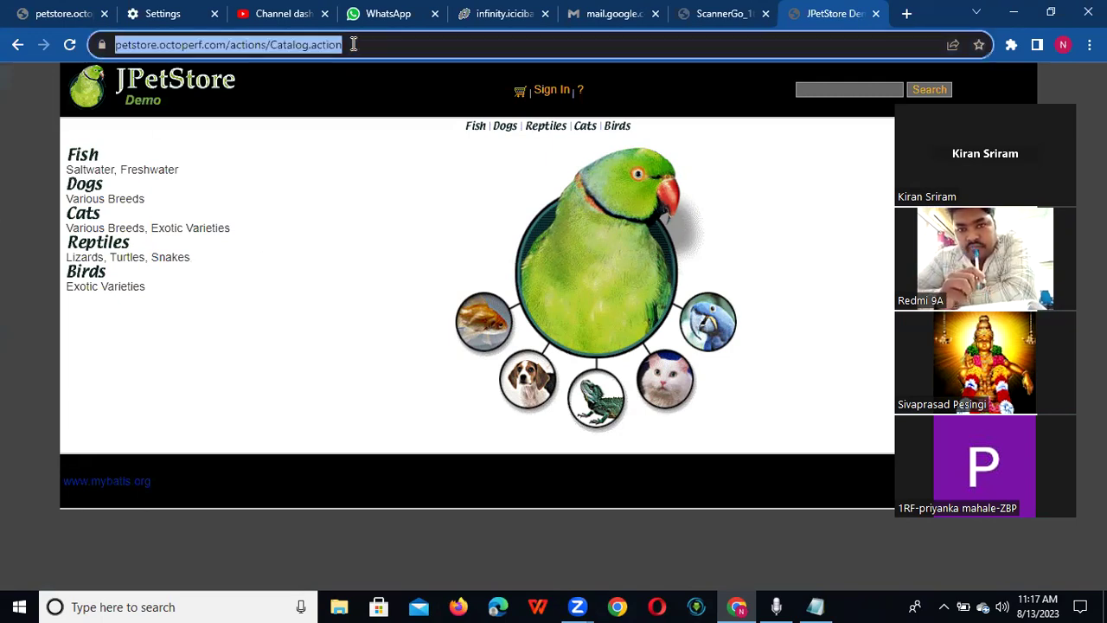
{"action": "key", "text": "Return"}
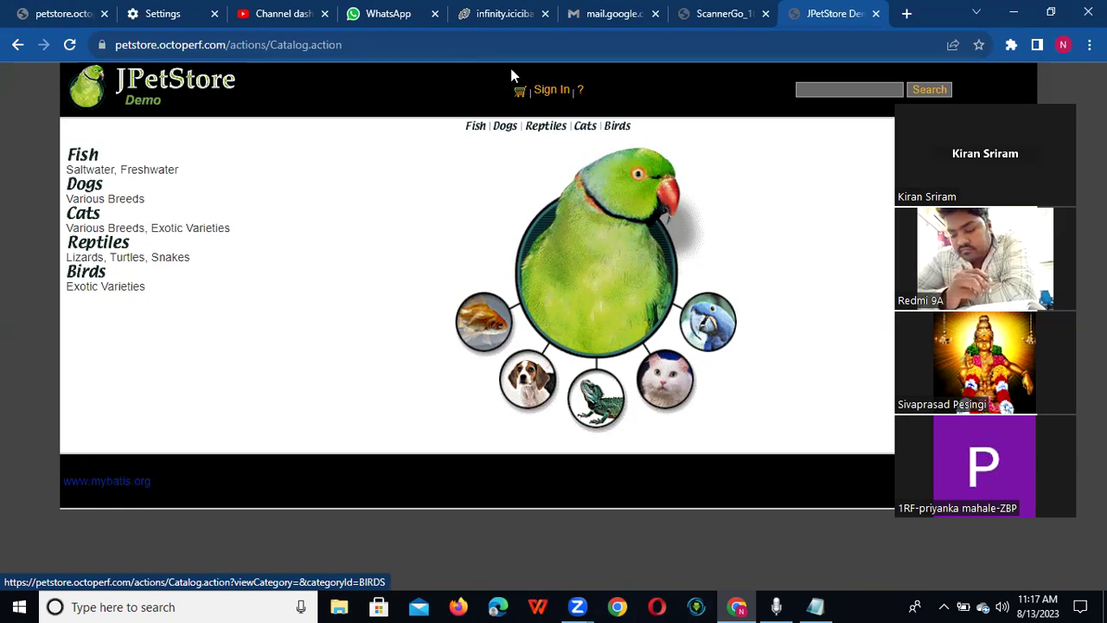
Sign in to JPetStore with the demo username and account password, and dismiss the browser's password warning.
{"action": "left_click", "coordinate": [554, 97]}
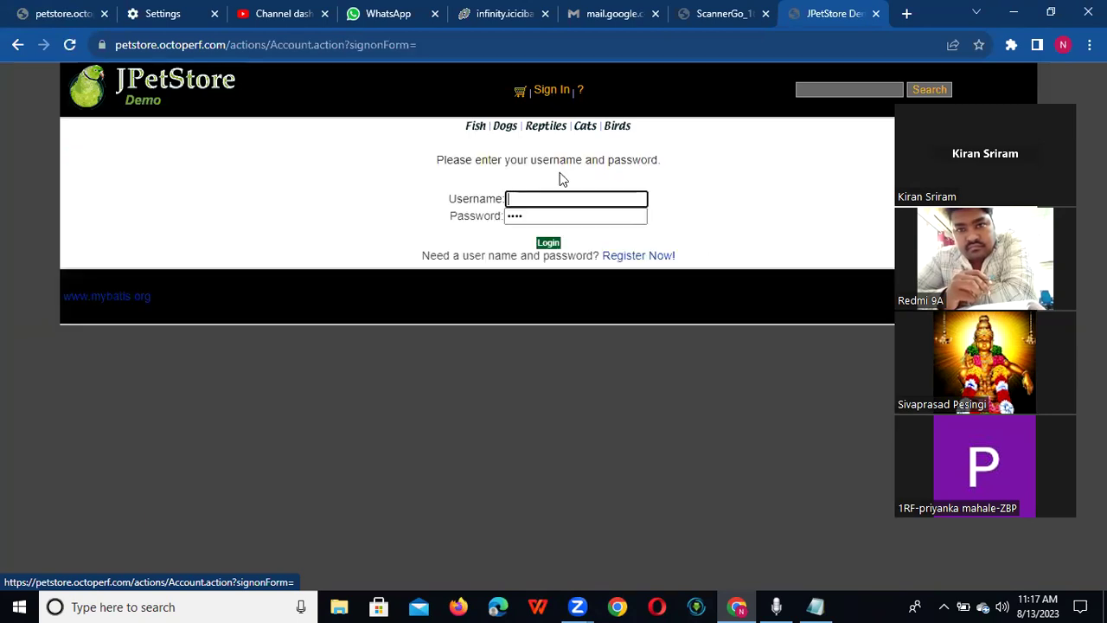
{"action": "left_click", "coordinate": [528, 199]}
{"action": "type", "text": "j"}
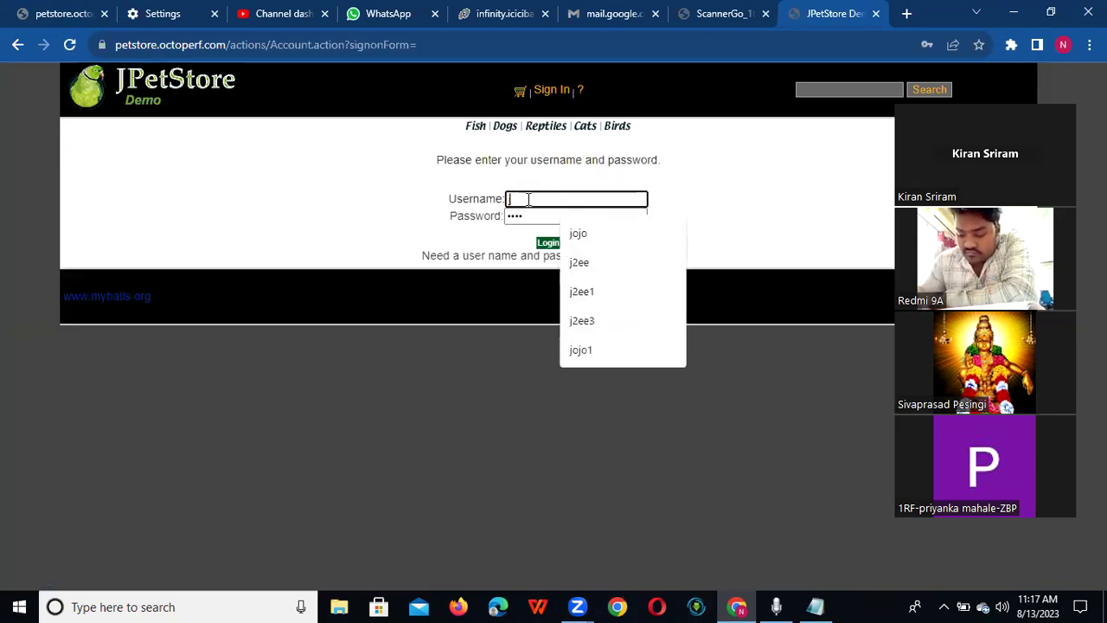
{"action": "type", "text": "2ee"}
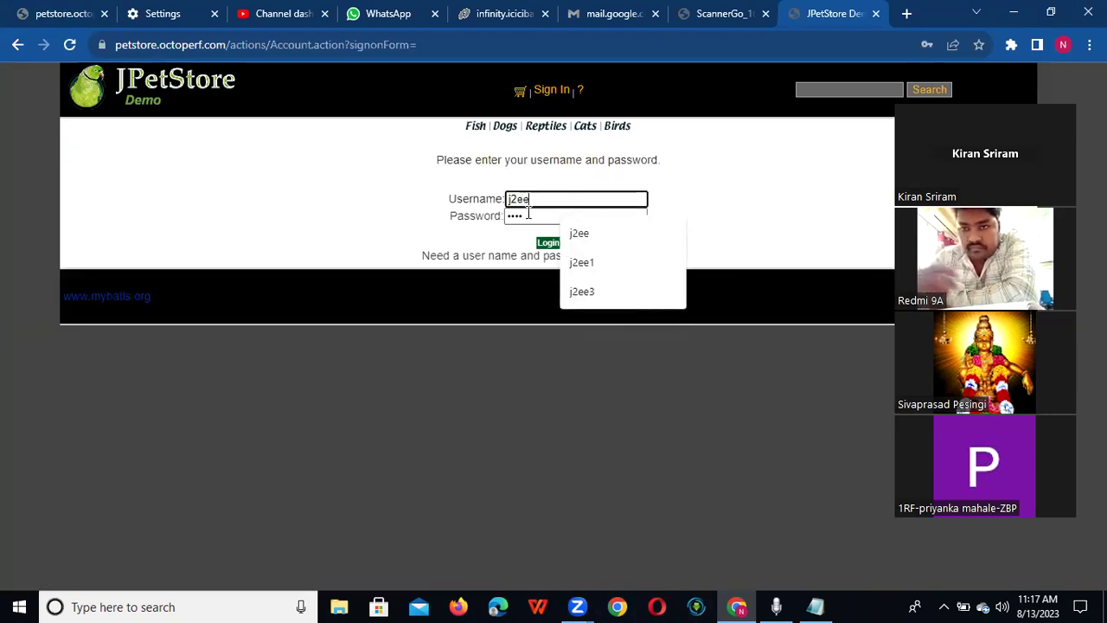
{"action": "key", "text": "Tab"}
{"action": "key", "text": "BackSpace"}
{"action": "type", "text": "j2ee"}
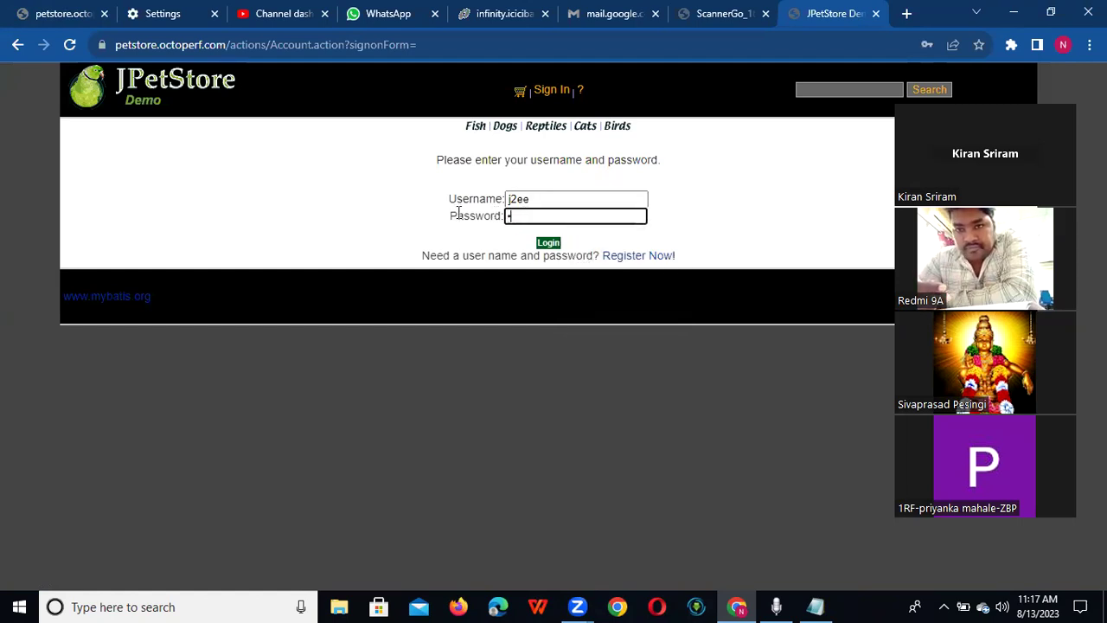
{"action": "left_click", "coordinate": [551, 244]}
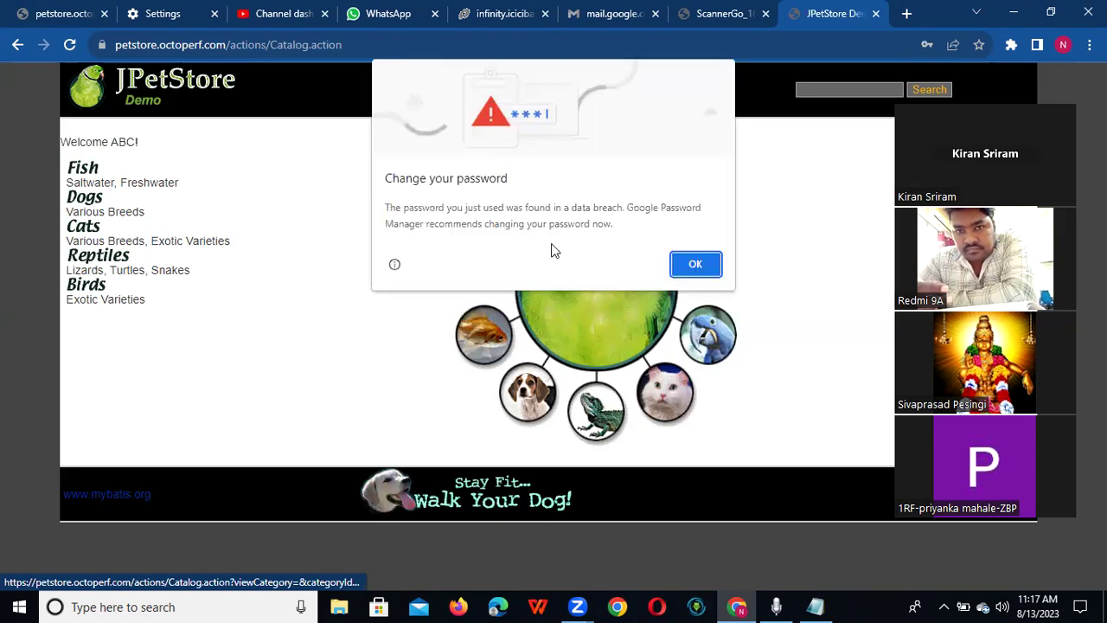
{"action": "left_click", "coordinate": [699, 263]}
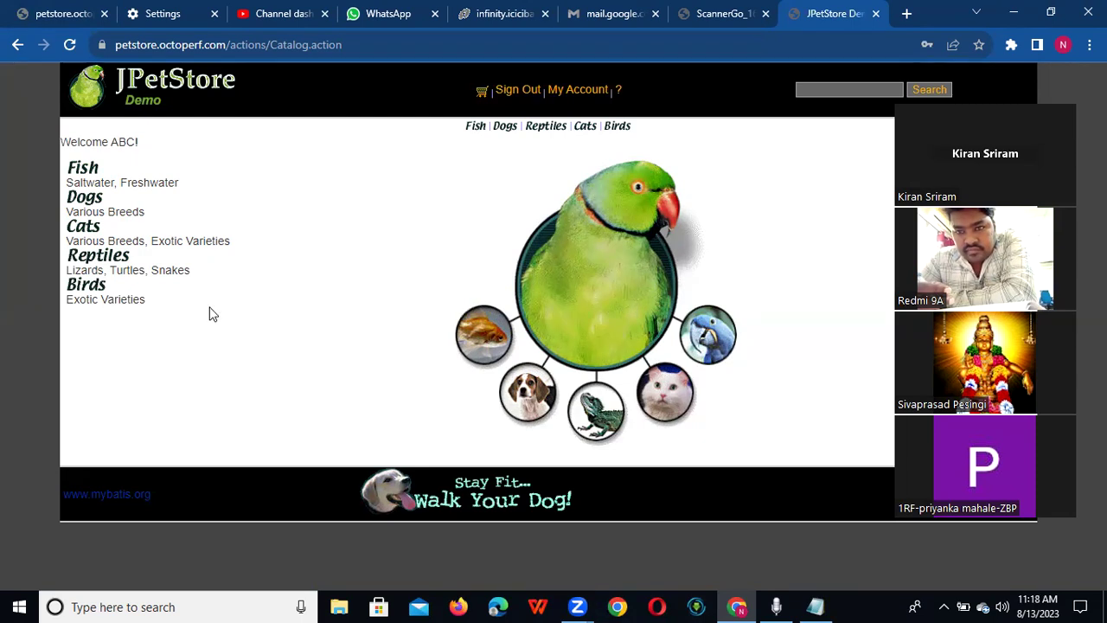
Add the Spotted Koi (EST-4) from the Fish category to the cart and enter a quantity of 2.
{"action": "left_click", "coordinate": [90, 172]}
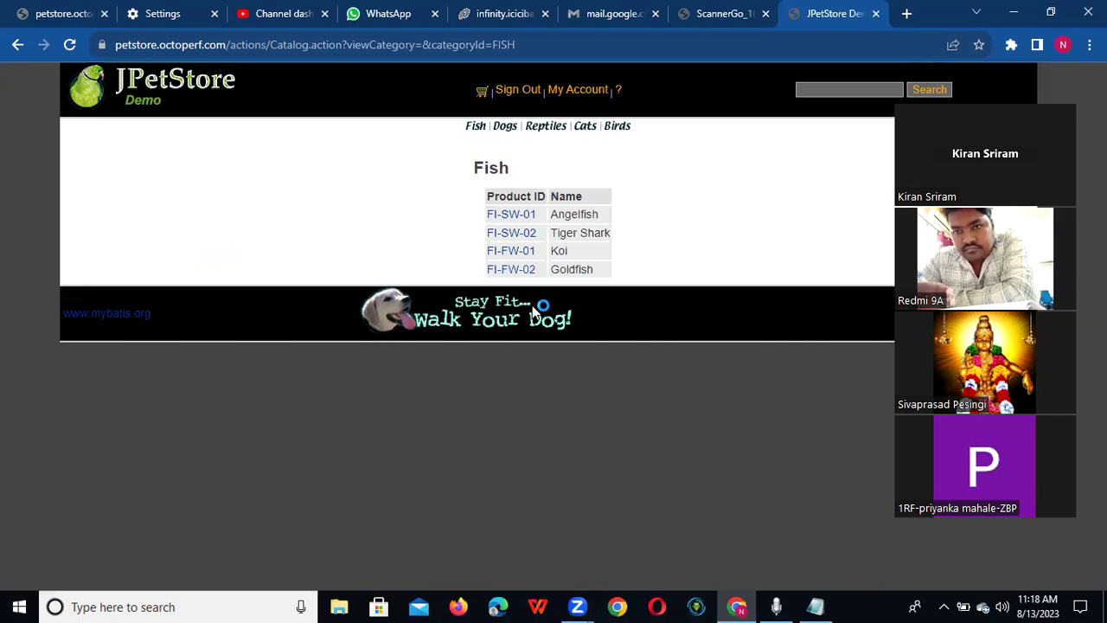
{"action": "left_click", "coordinate": [511, 252]}
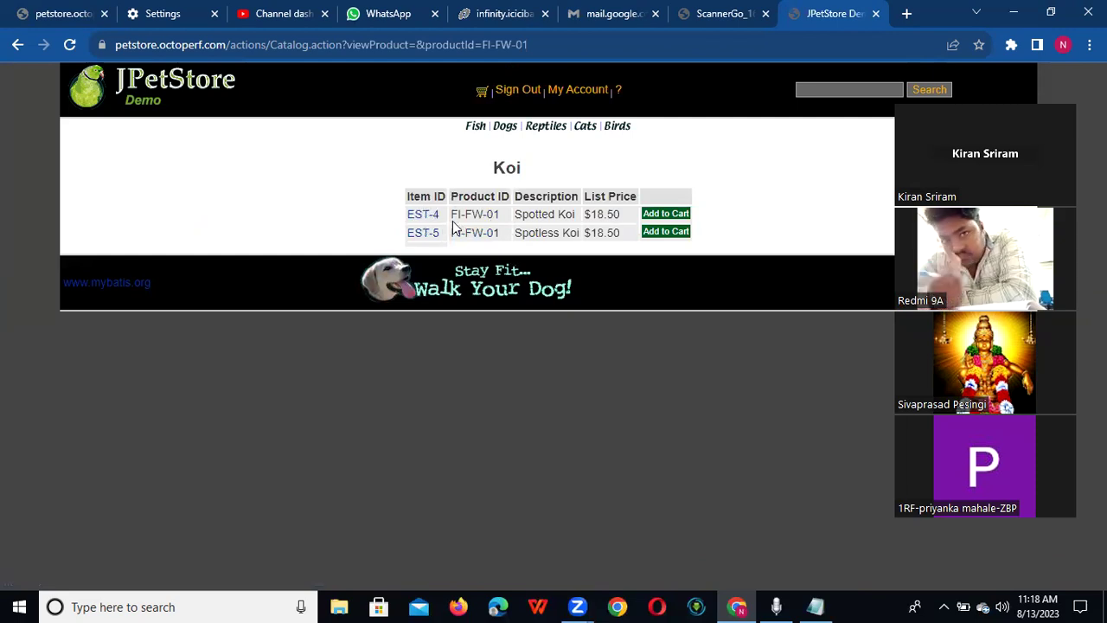
{"action": "left_click", "coordinate": [666, 214]}
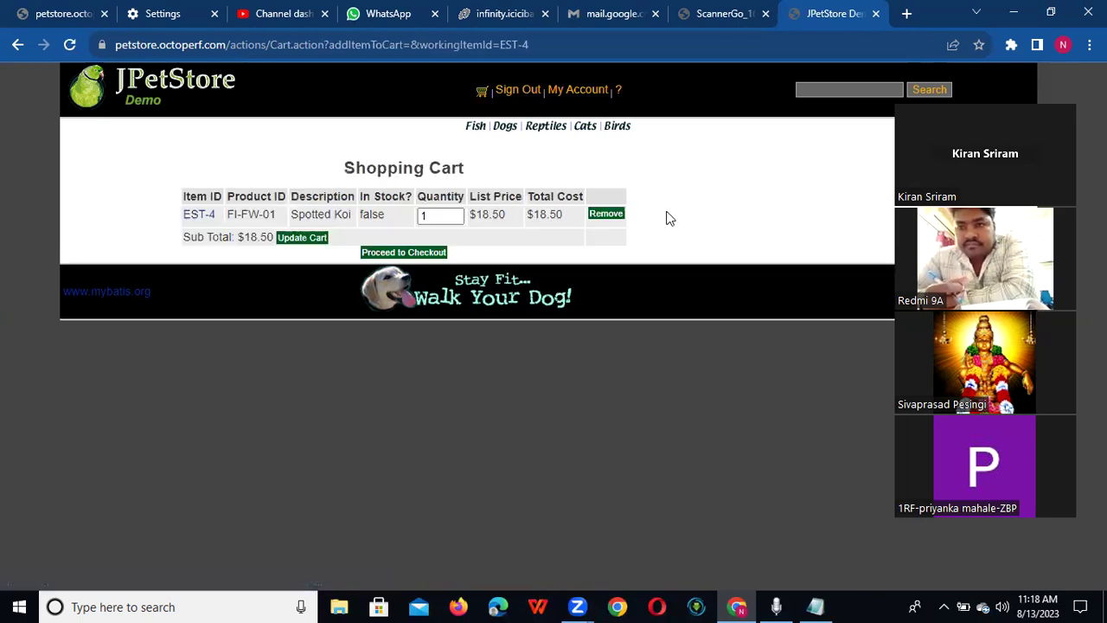
{"action": "left_click", "coordinate": [444, 216]}
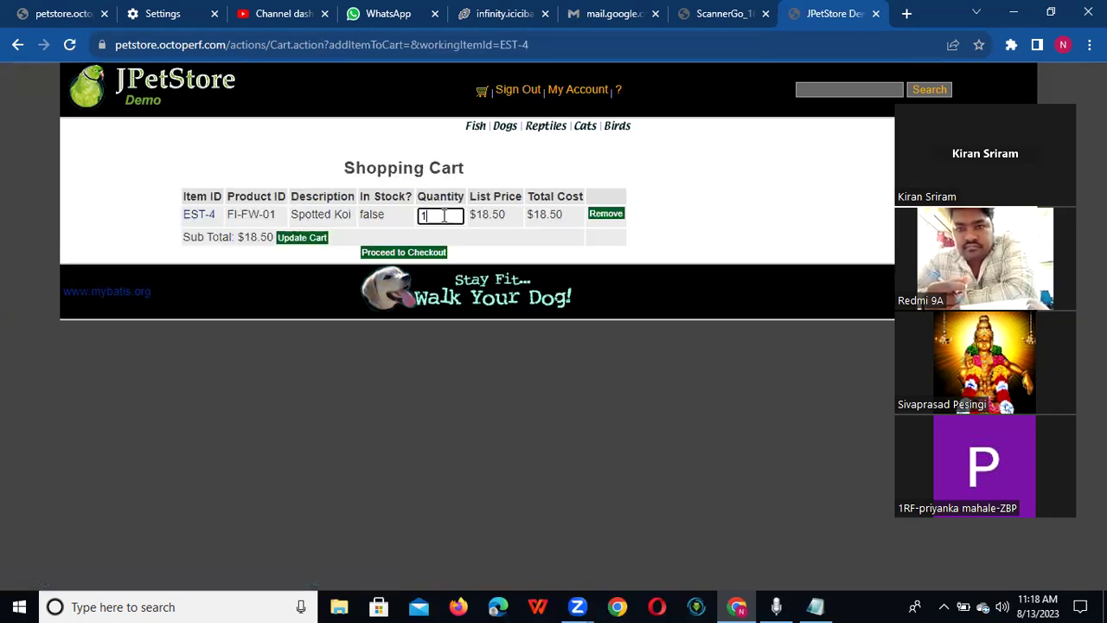
{"action": "type", "text": "2"}
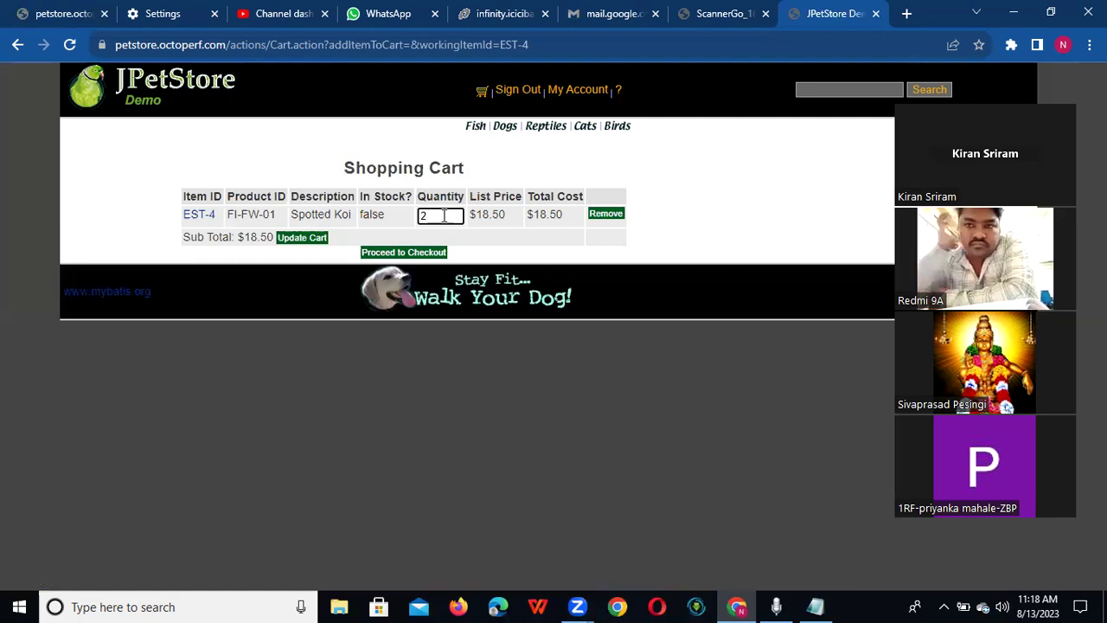
Check out the cart with the prefilled payment and billing details and confirm the order.
{"action": "left_click", "coordinate": [386, 253]}
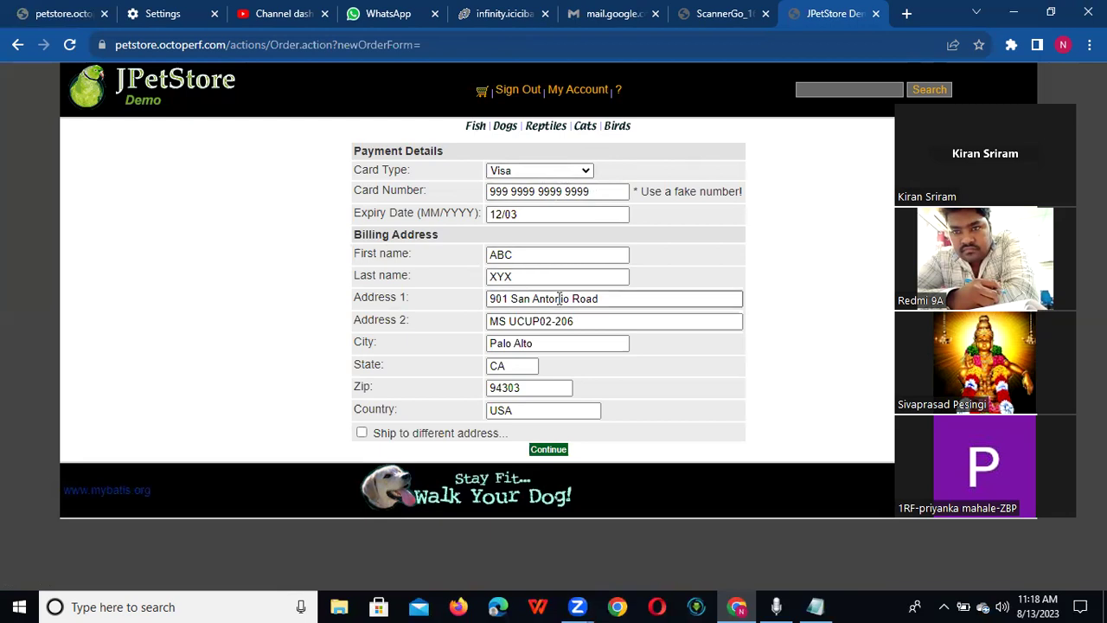
{"action": "left_click", "coordinate": [547, 448]}
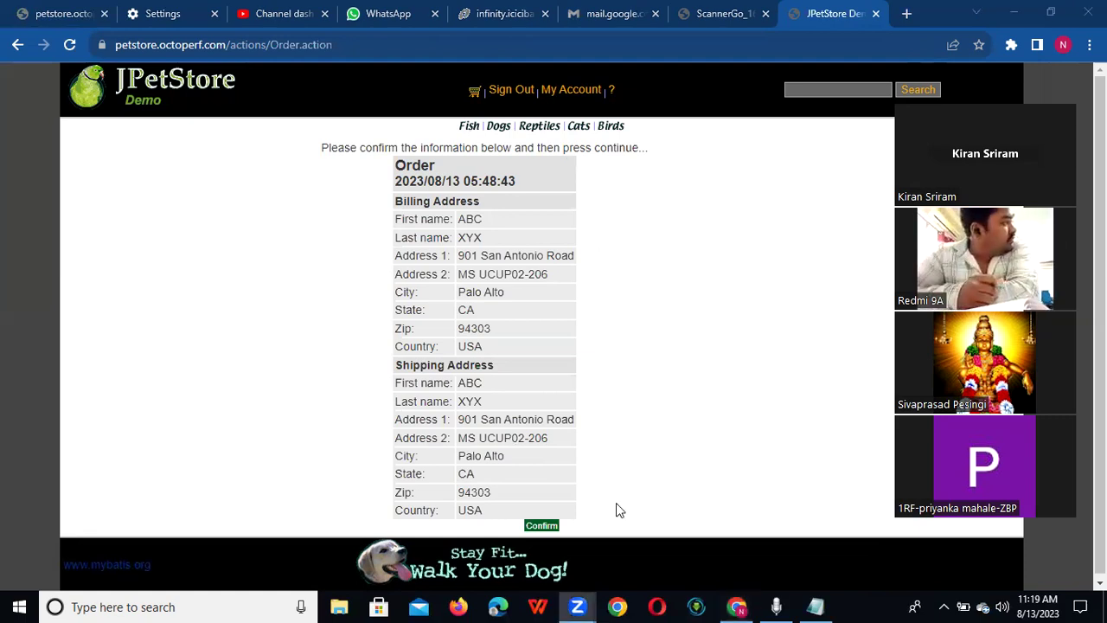
{"action": "left_click", "coordinate": [538, 527]}
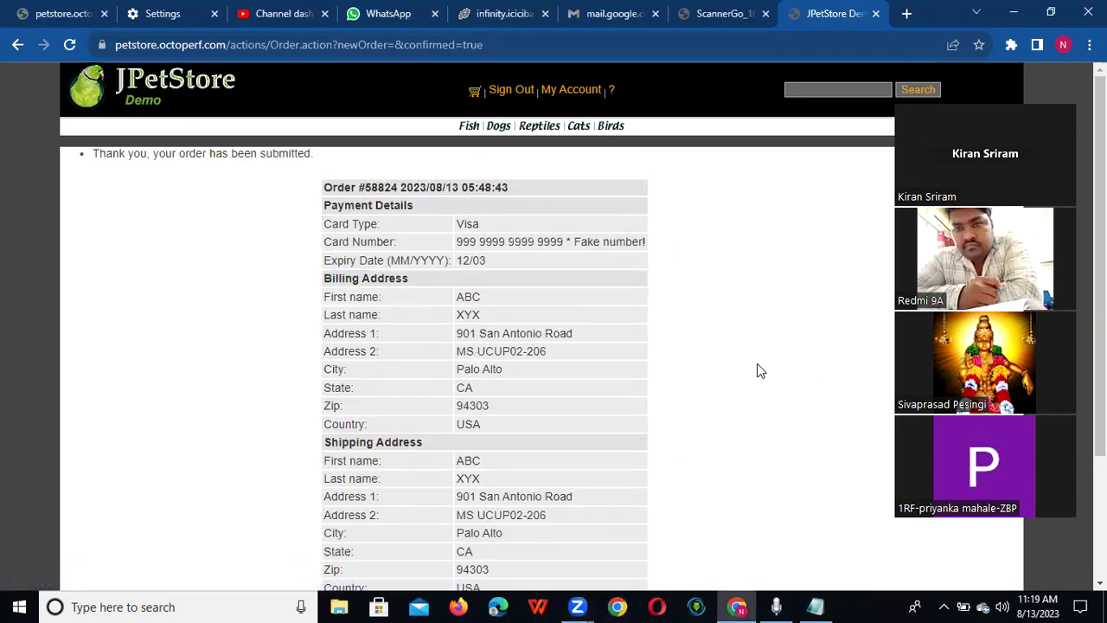
Review the submitted order's details down to the item list, and sign out of the store.
{"action": "scroll", "coordinate": [484, 346], "scroll_direction": "down", "scroll_amount": 3}
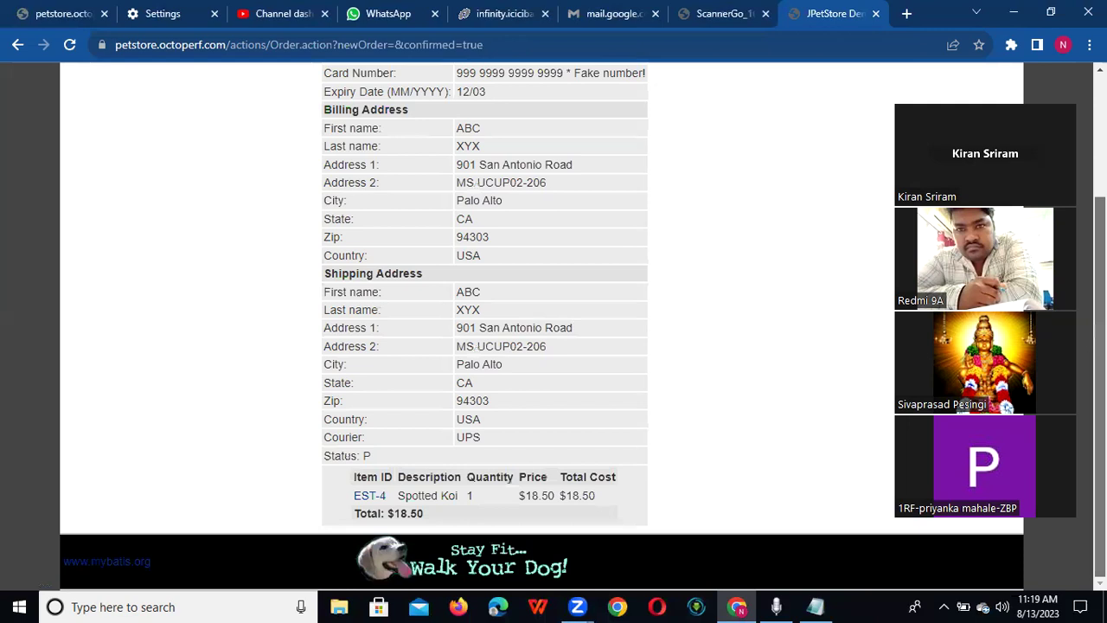
{"action": "scroll", "coordinate": [484, 346], "scroll_direction": "up", "scroll_amount": 3}
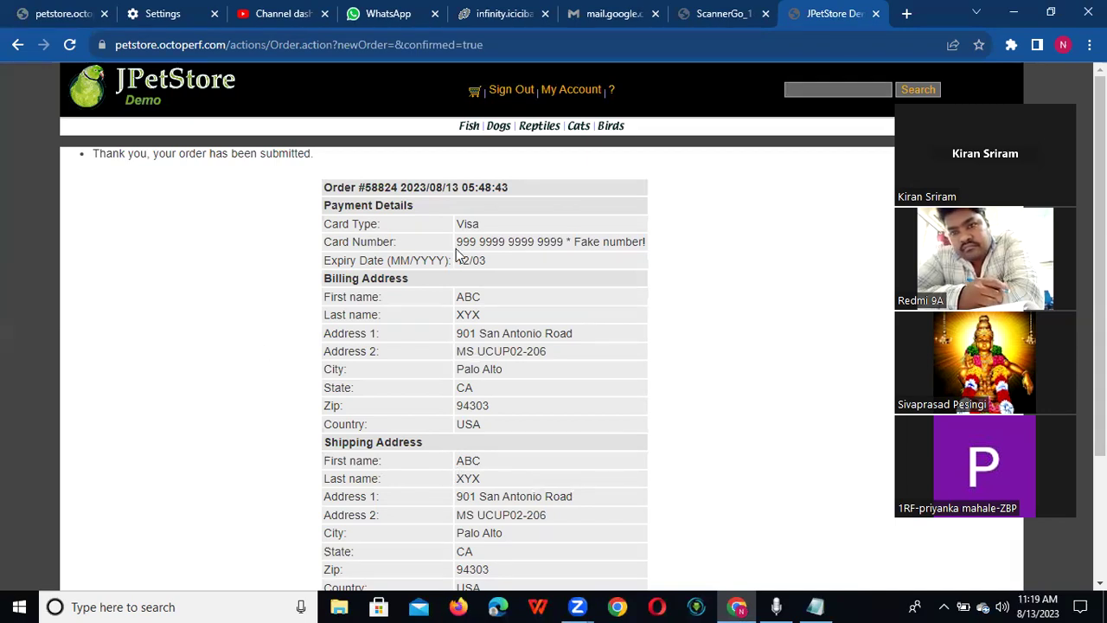
{"action": "left_click", "coordinate": [505, 95]}
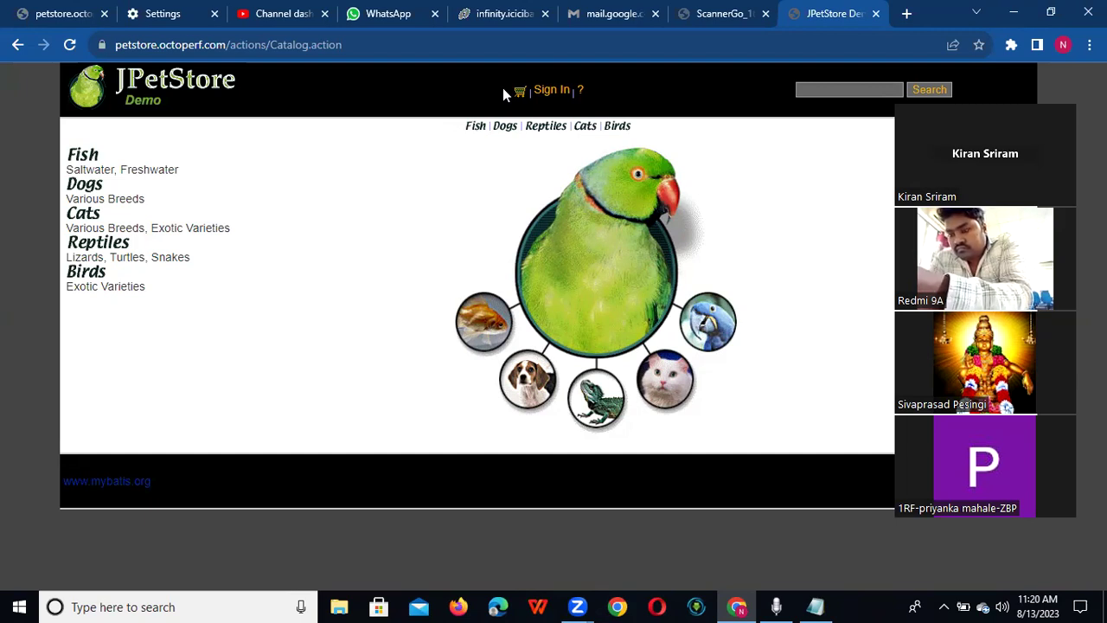
View the LoadRunner components list in the Notepad notes and return to the JPetStore page in Chrome.
{"action": "key", "text": "alt+Tab"}
{"action": "key", "text": "Tab"}
{"action": "key", "text": "Tab"}
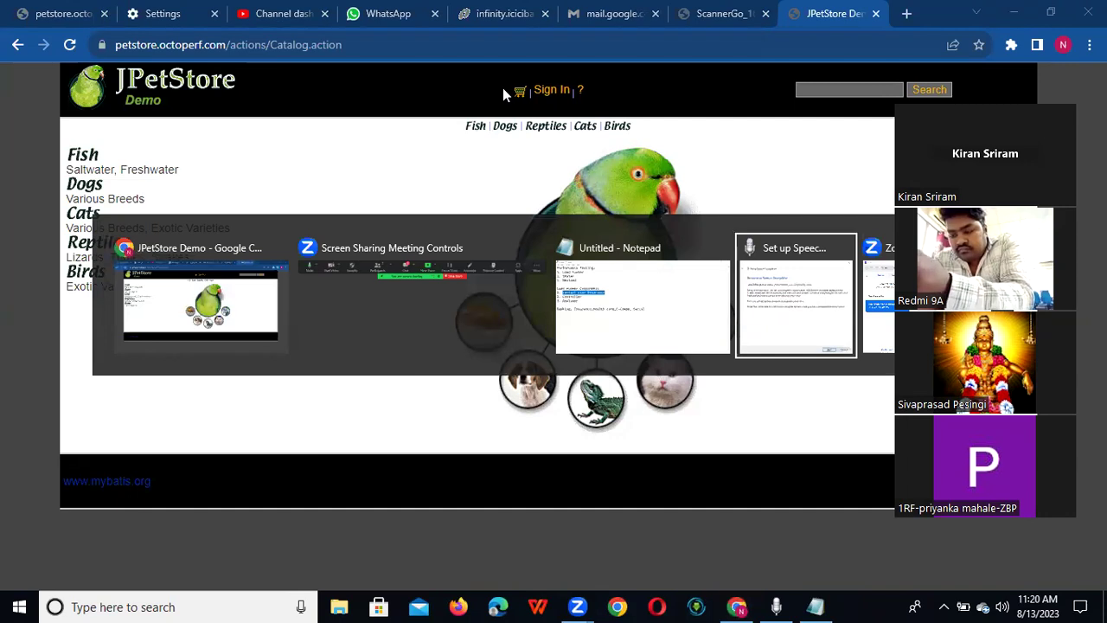
{"action": "key", "text": "alt+shift+Tab"}
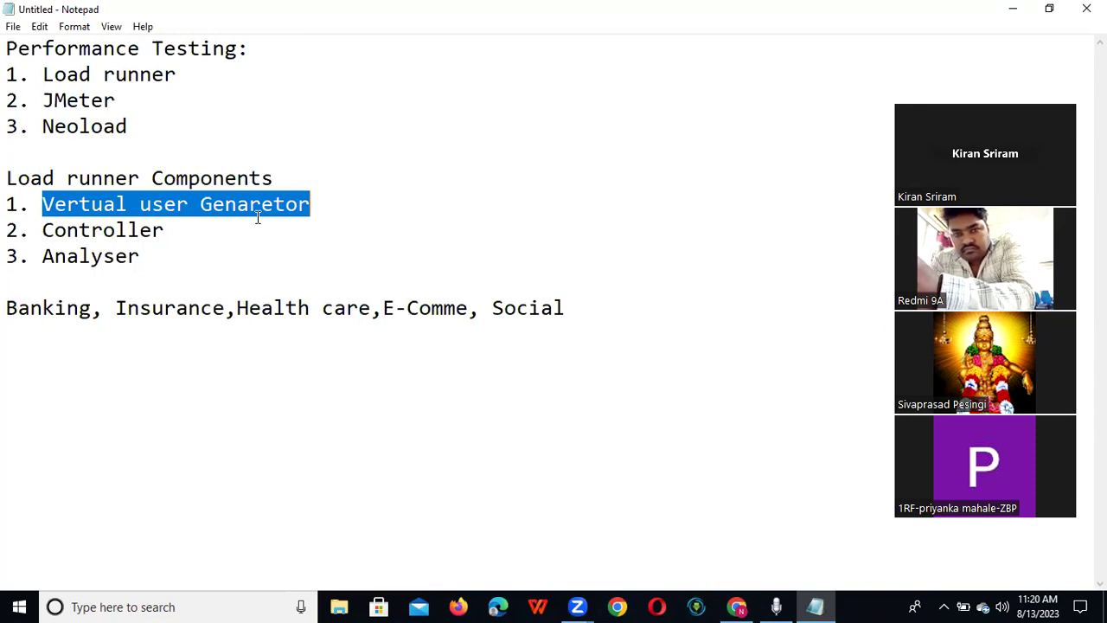
{"action": "key", "text": "alt+Tab"}
{"action": "key", "text": "alt+Tab"}
{"action": "key", "text": "alt+Tab"}
{"action": "key", "text": "Tab"}
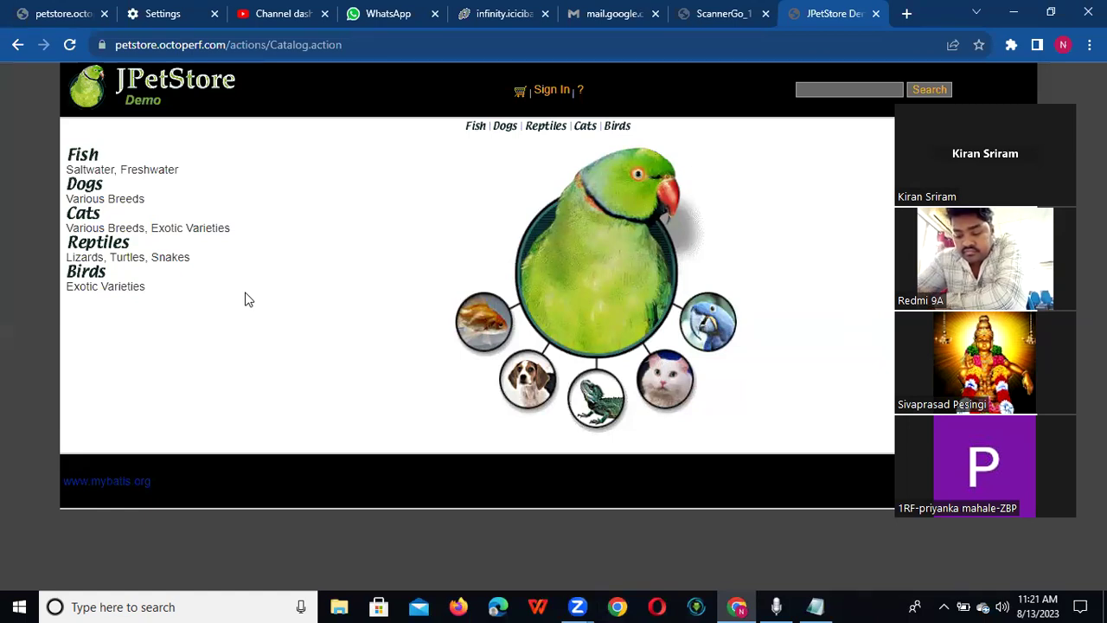
Switch to the Notepad notes and highlight "Controller" and "Analyser" in turn in the components list.
{"action": "key", "text": "alt+Tab"}
{"action": "key", "text": "Tab"}
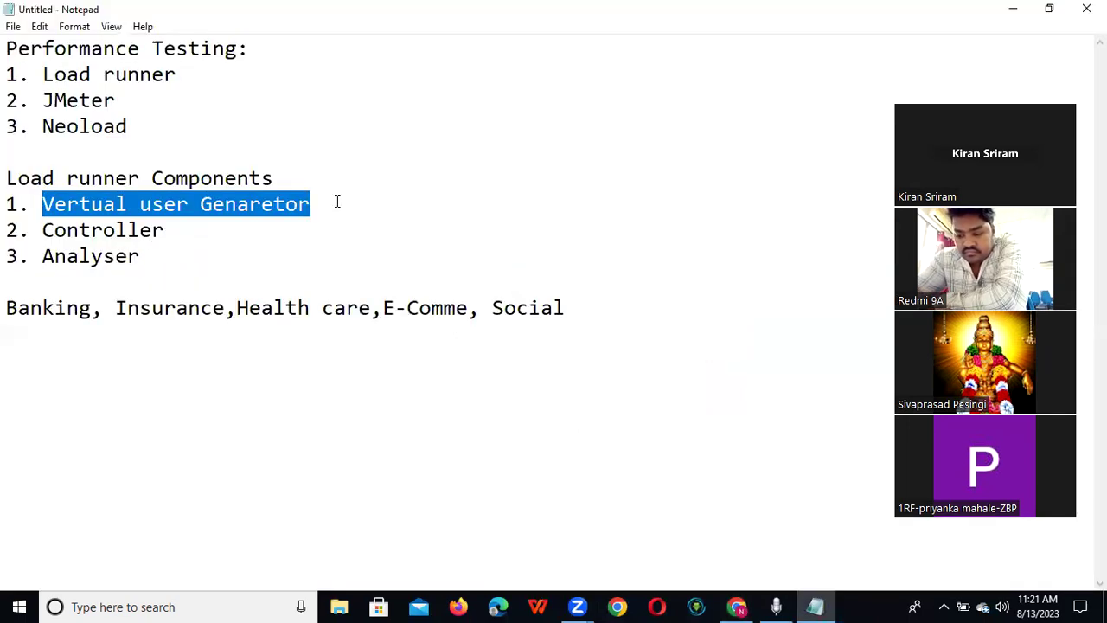
{"action": "left_click", "coordinate": [322, 207]}
{"action": "left_click_drag", "start_coordinate": [311, 208], "coordinate": [165, 230]}
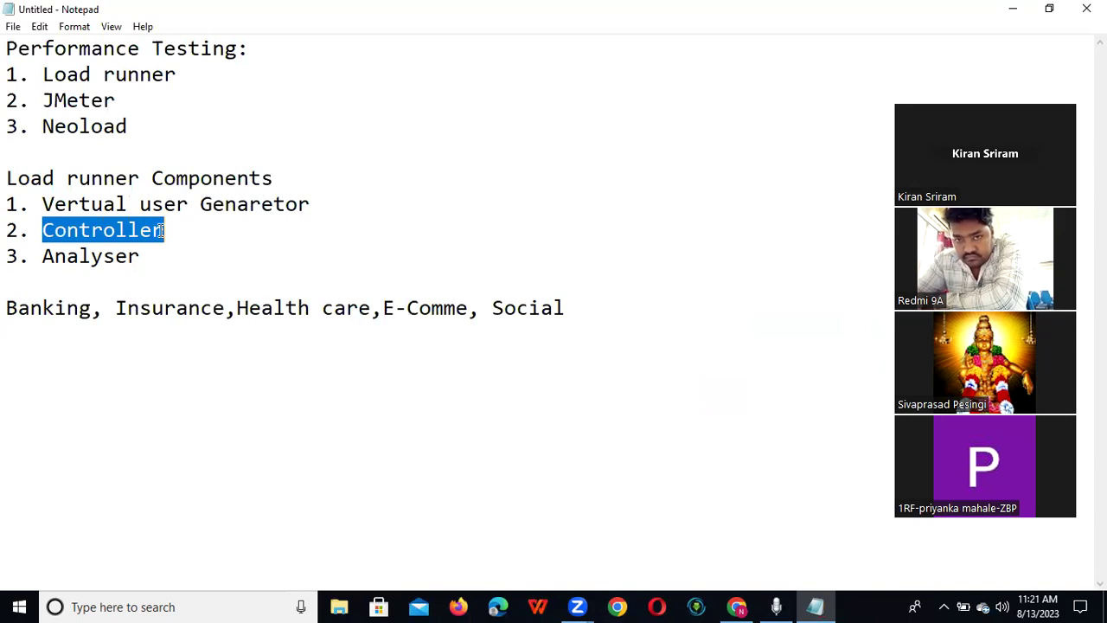
{"action": "left_click_drag", "start_coordinate": [183, 234], "coordinate": [146, 250]}
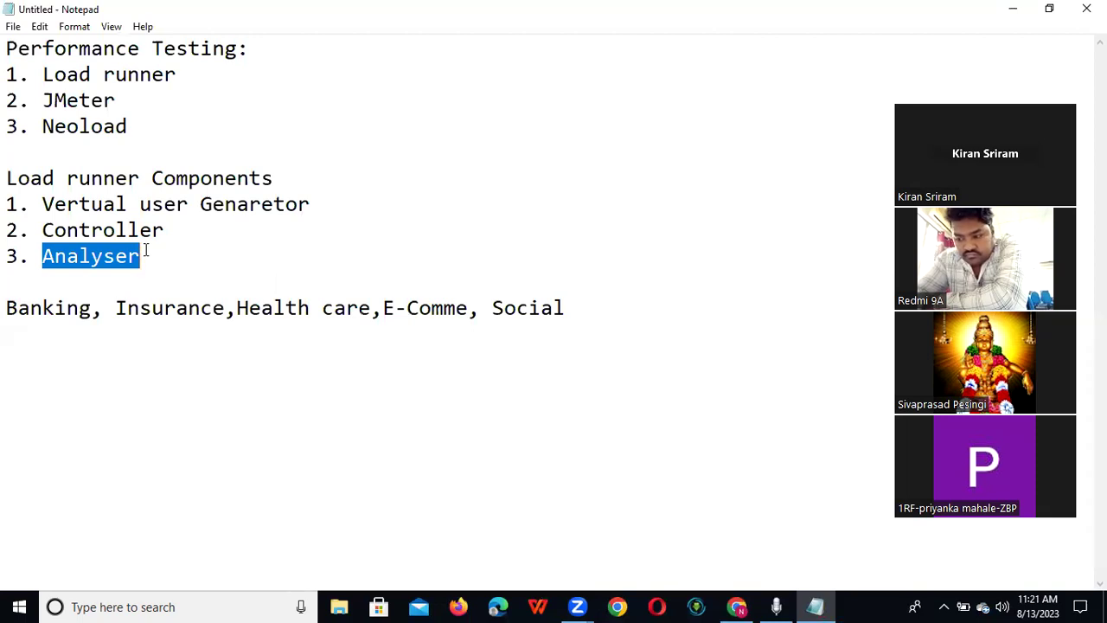
Add the heading "Petstore App:" below the application domains line, with "1.Launch APP" as its first item.
{"action": "left_click", "coordinate": [599, 309]}
{"action": "key", "text": "Return"}
{"action": "type", "text": "Petstore App:"}
{"action": "key", "text": "Return"}
{"action": "type", "text": "1."}
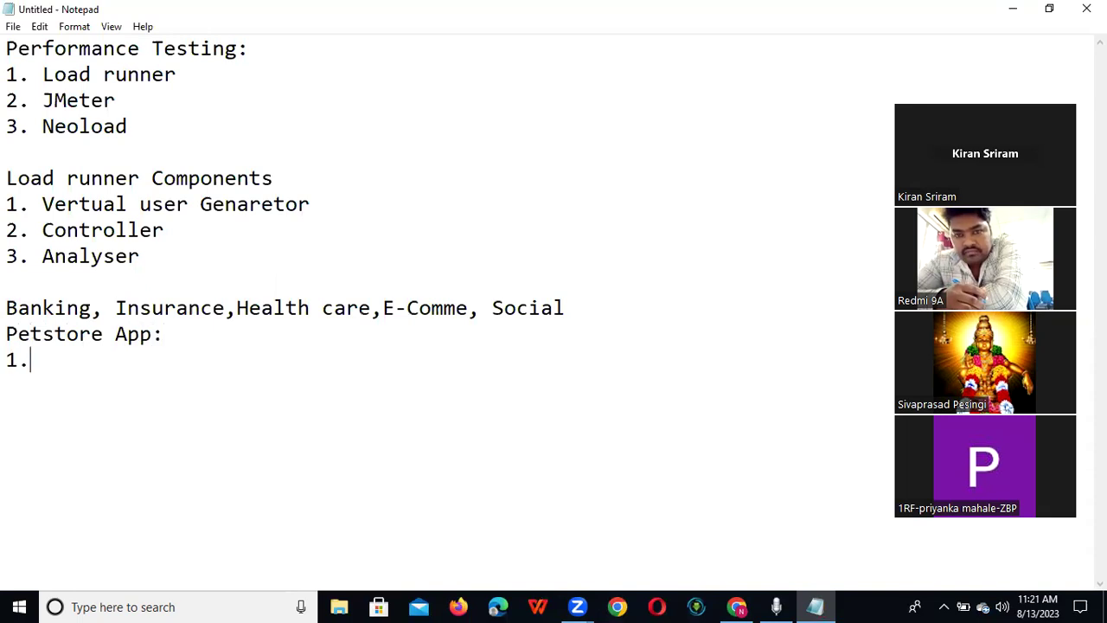
{"action": "type", "text": "Launch APP"}
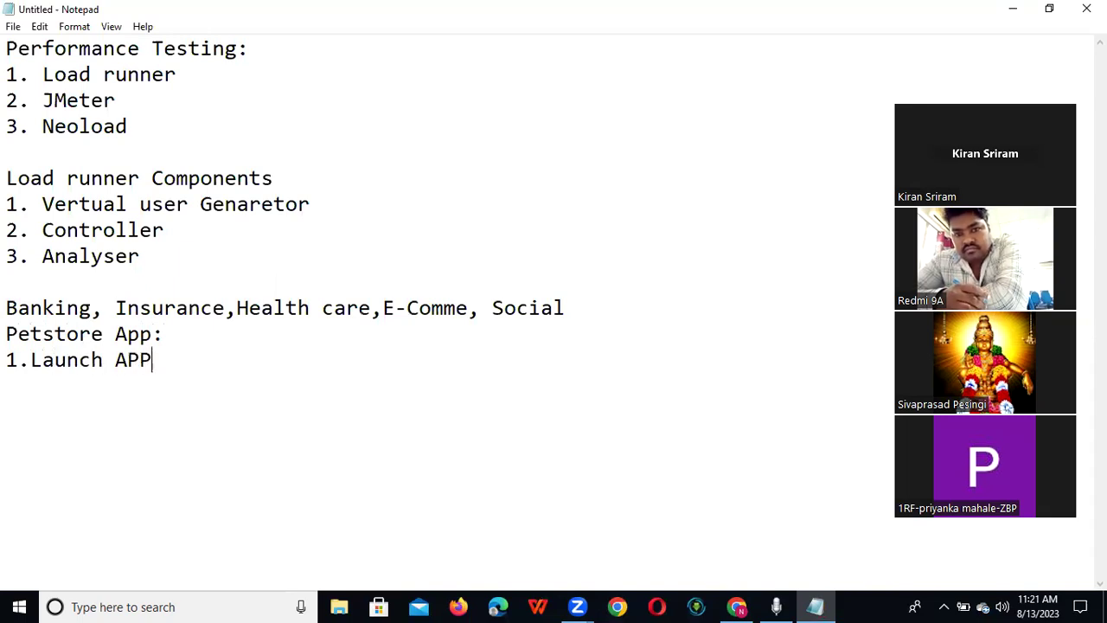
Add "2. Login" and "3. Select Pet" as the next items of the Petstore App list.
{"action": "key", "text": "Return"}
{"action": "type", "text": "2. "}
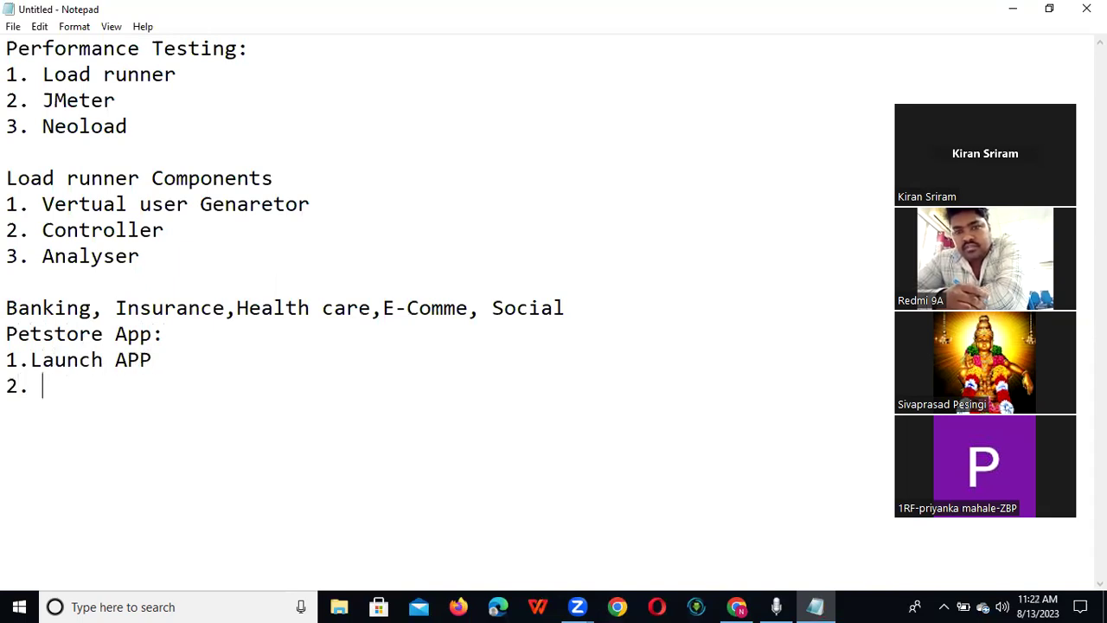
{"action": "type", "text": "Login"}
{"action": "key", "text": "Return"}
{"action": "type", "text": "3. "}
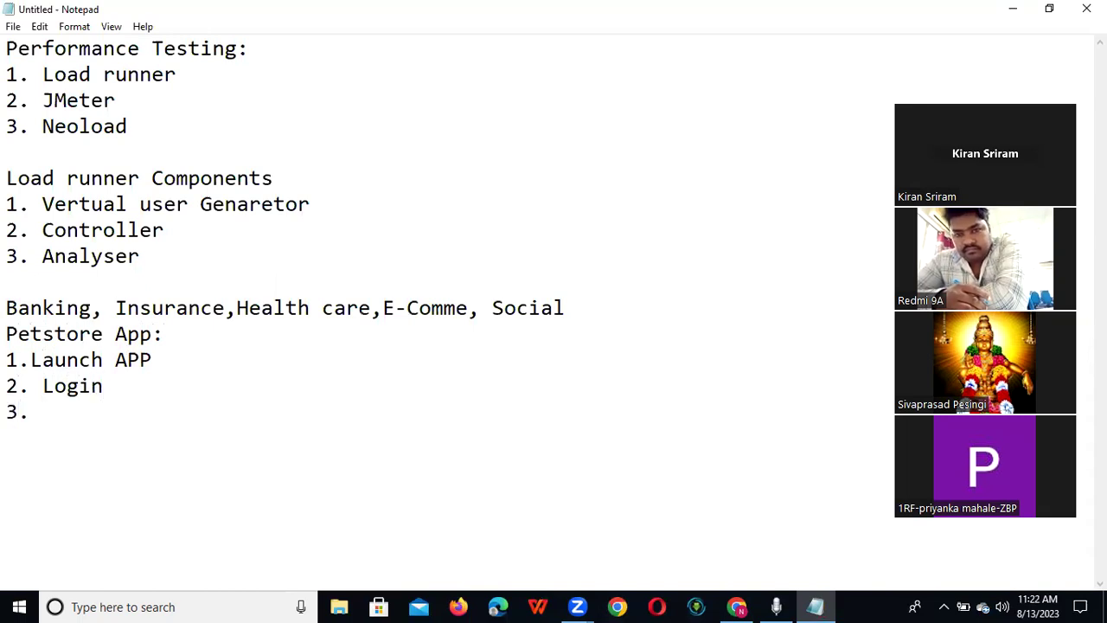
{"action": "type", "text": "Ses"}
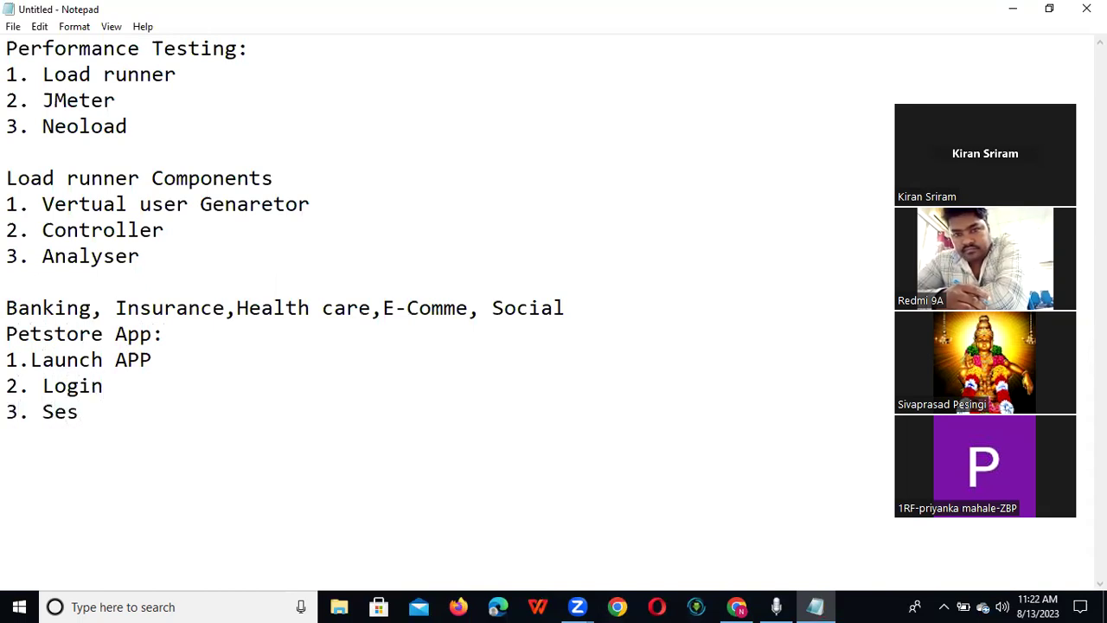
{"action": "key", "text": "BackSpace"}
{"action": "type", "text": "lect "}
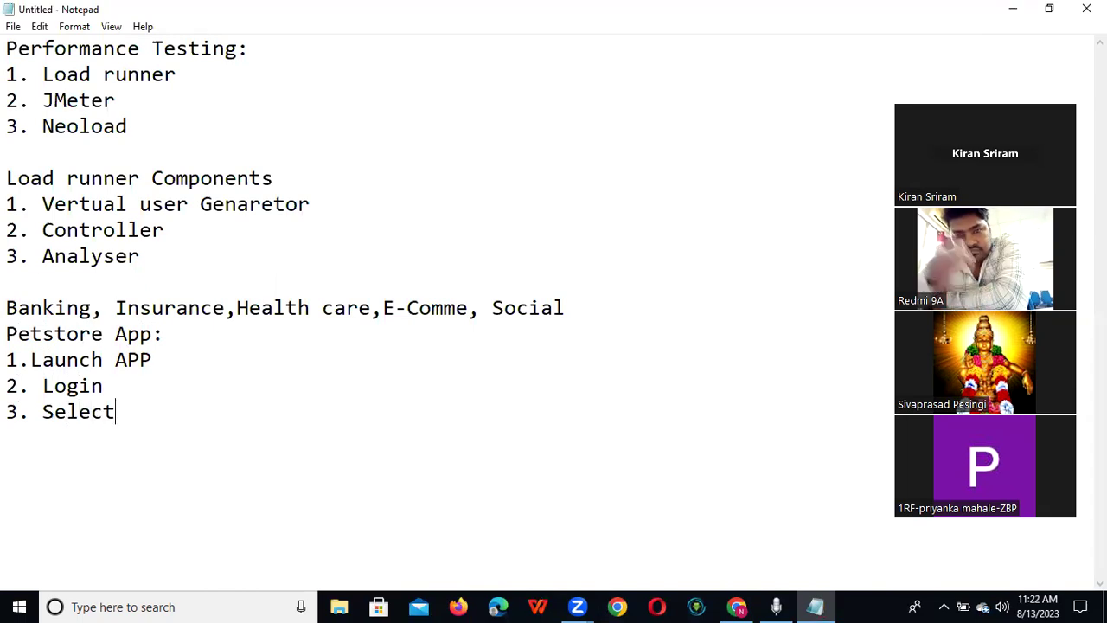
{"action": "type", "text": "Pe"}
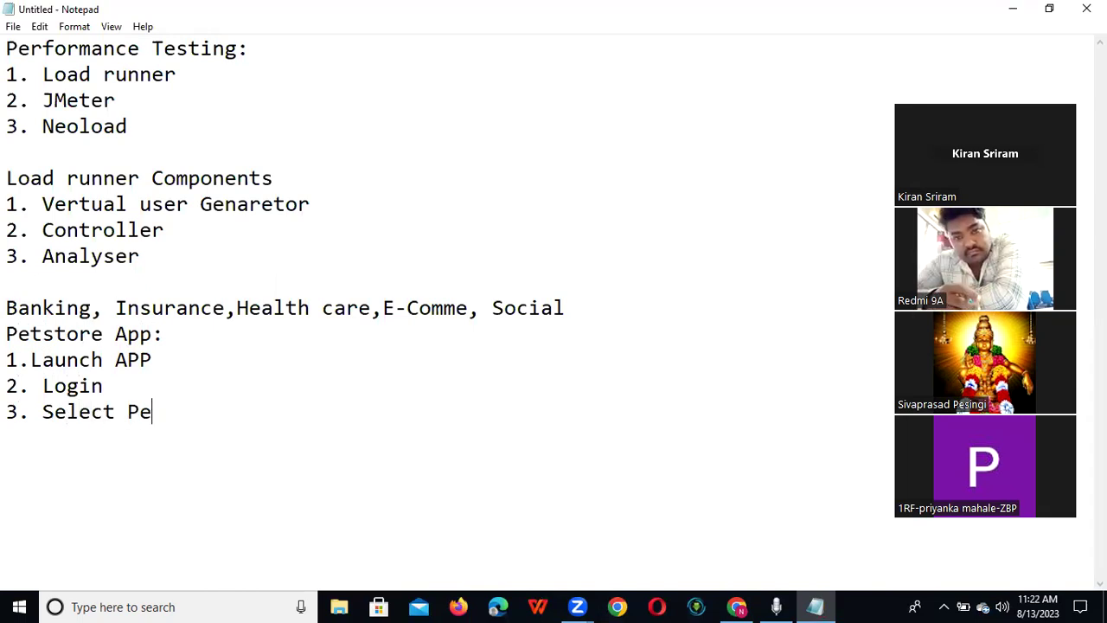
{"action": "type", "text": "p"}
{"action": "key", "text": "BackSpace"}
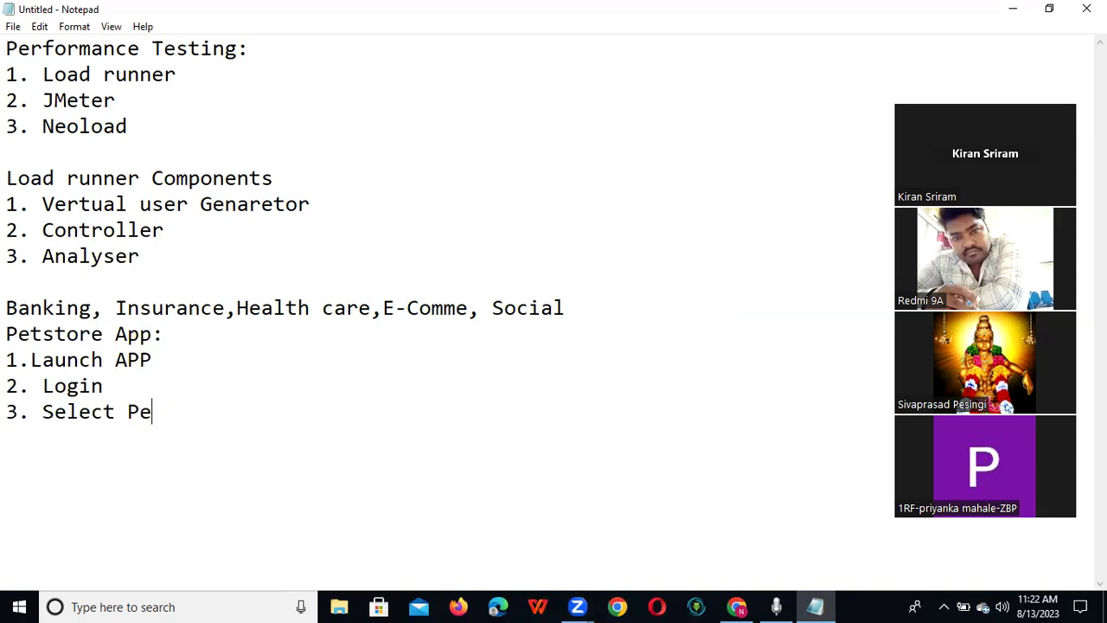
{"action": "type", "text": "t"}
Continue the Petstore App list with "4. Select Product" and "5. Add to cart".
{"action": "key", "text": "Return"}
{"action": "type", "text": "4."}
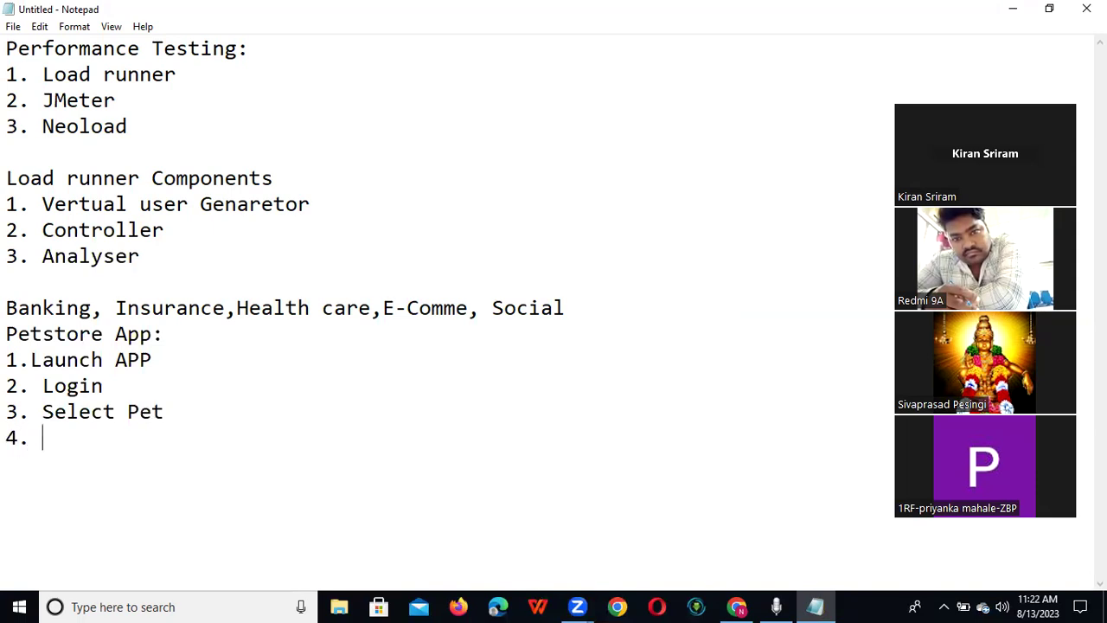
{"action": "type", "text": " Select "}
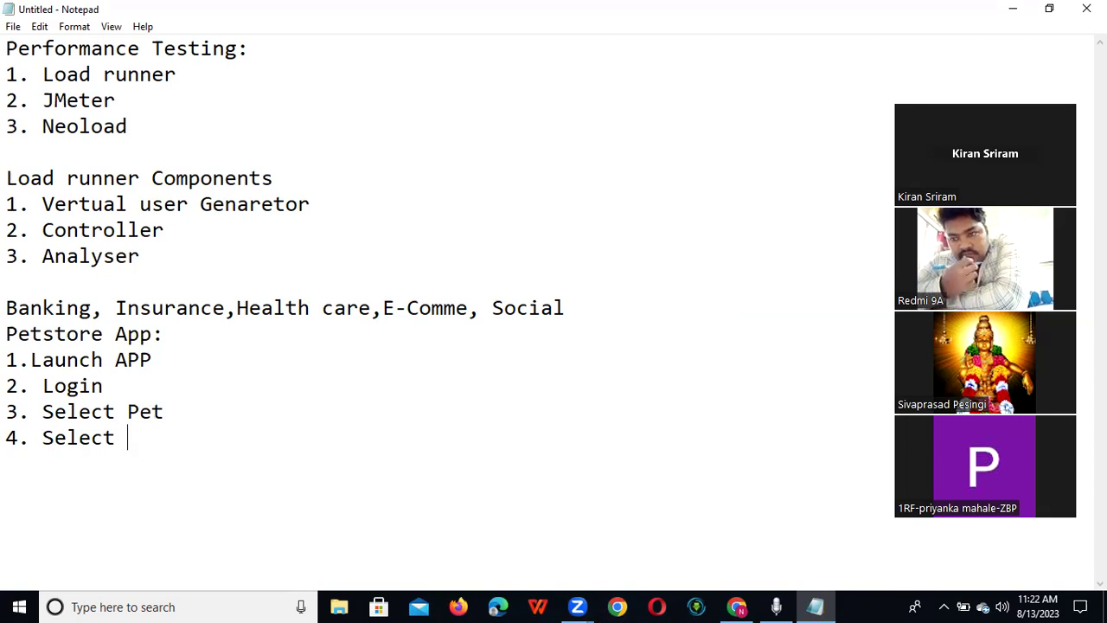
{"action": "type", "text": "Produ"}
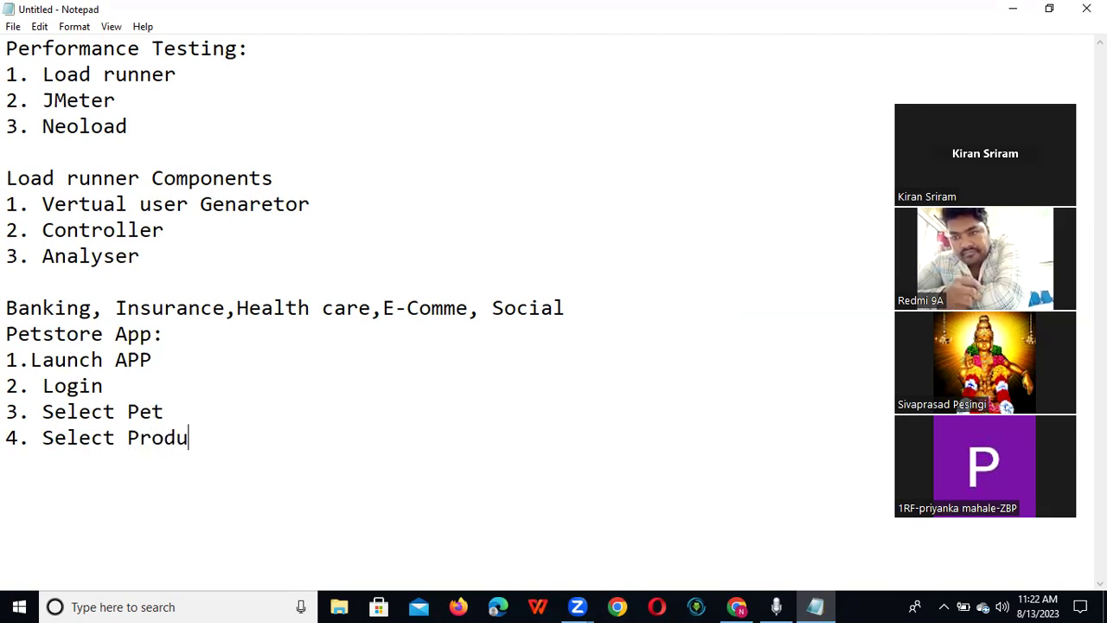
{"action": "type", "text": "ct"}
{"action": "key", "text": "Return"}
{"action": "type", "text": "5."}
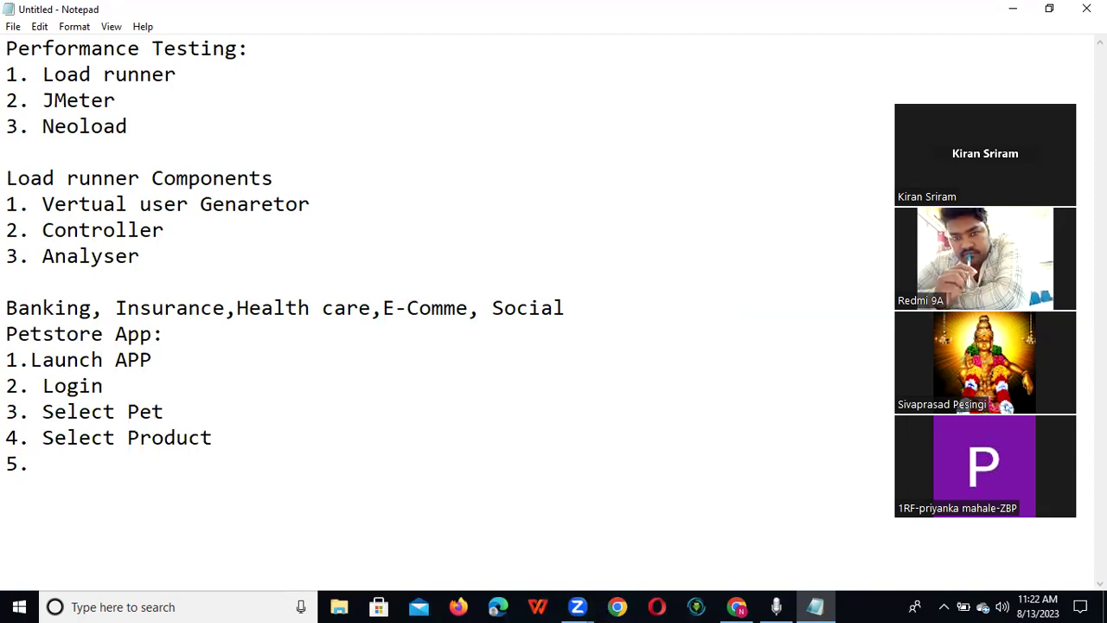
{"action": "type", "text": "Add t"}
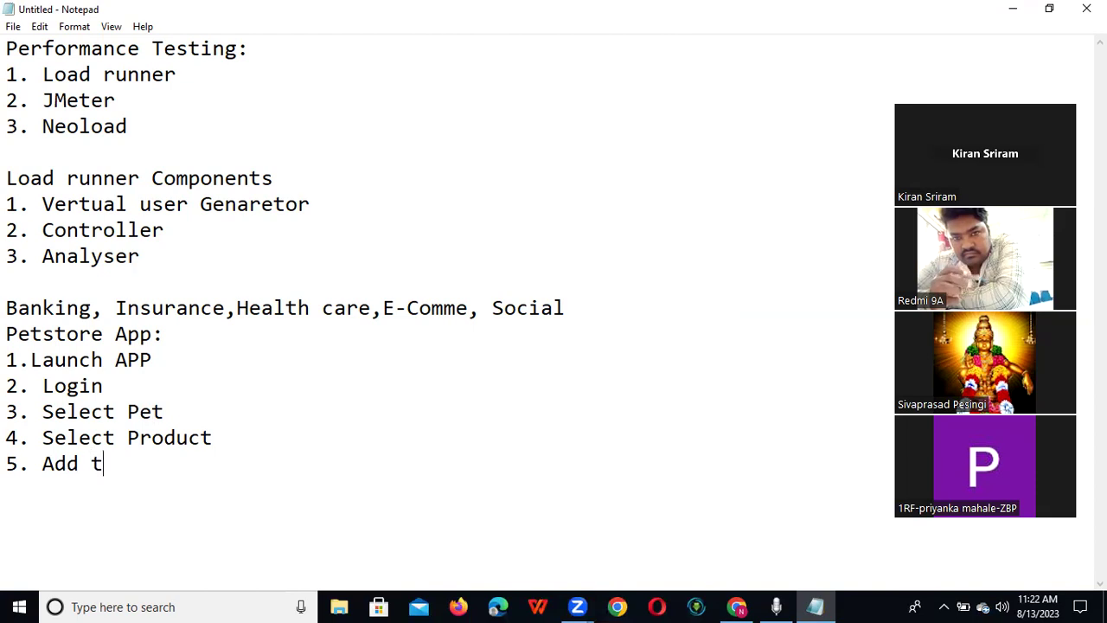
{"action": "type", "text": "o ca"}
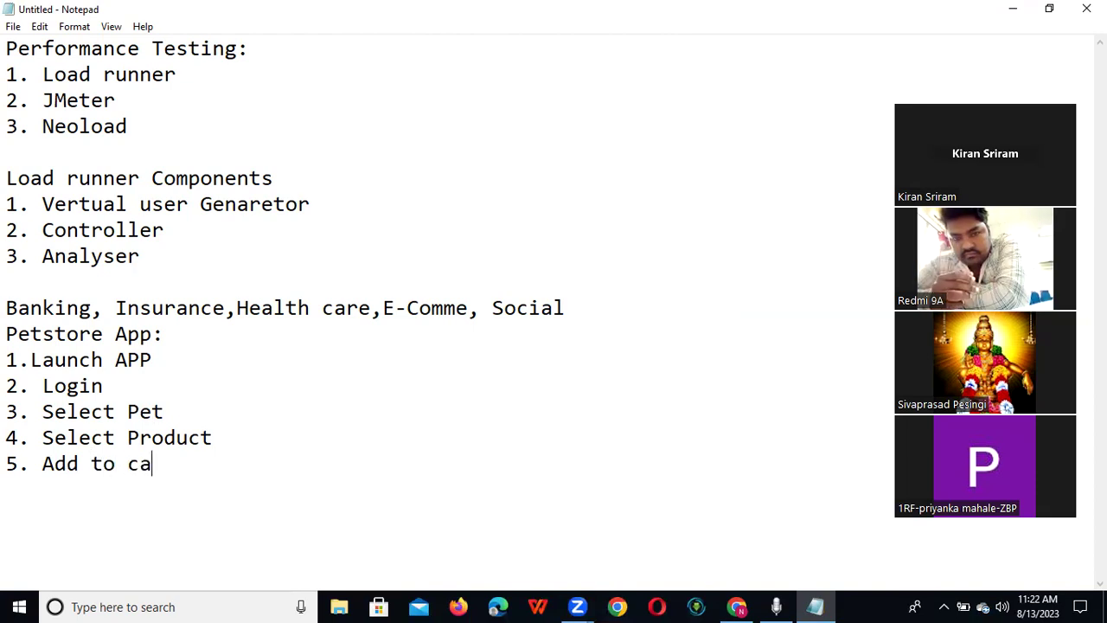
{"action": "type", "text": "rt"}
Add "6. Payment Details" below the "Add to cart" item.
{"action": "key", "text": "Return"}
{"action": "type", "text": "6."}
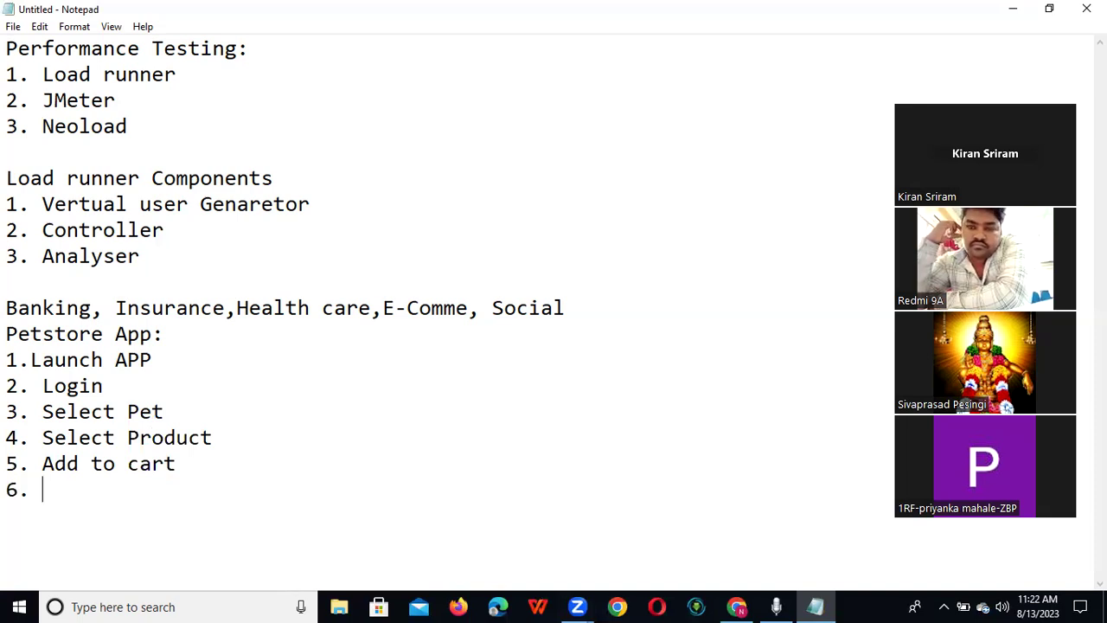
{"action": "type", "text": "Paym"}
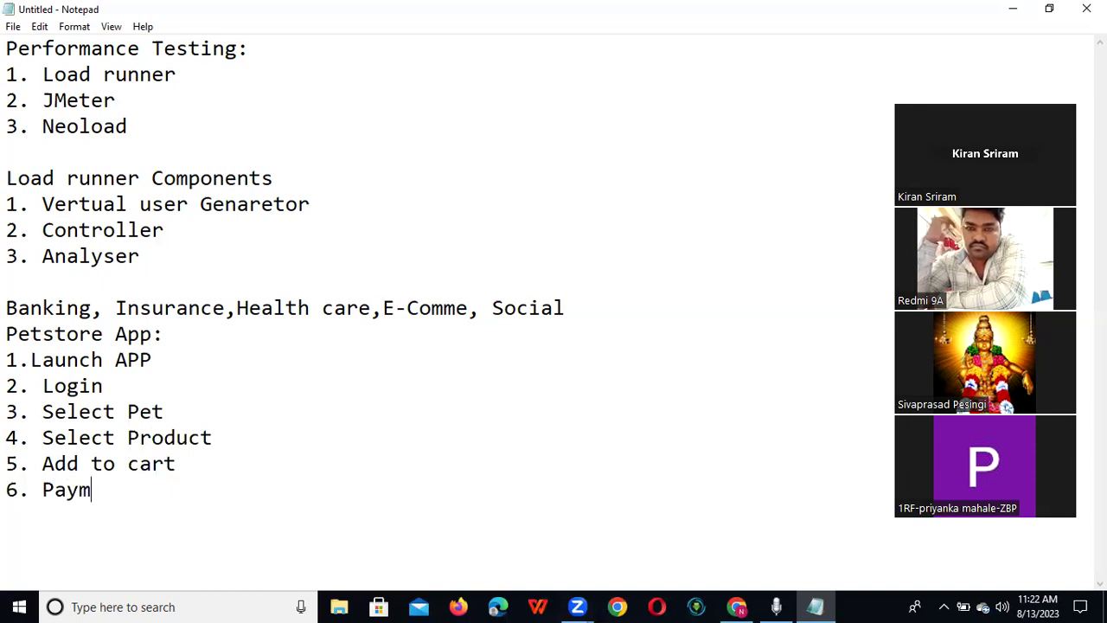
{"action": "type", "text": "ent De"}
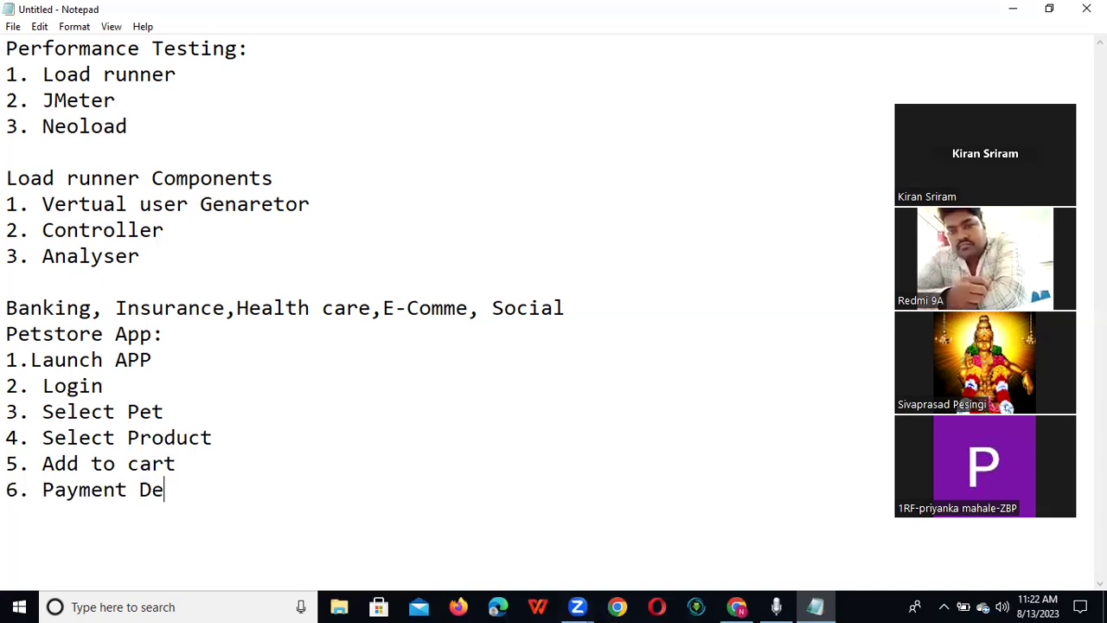
{"action": "type", "text": "tails"}
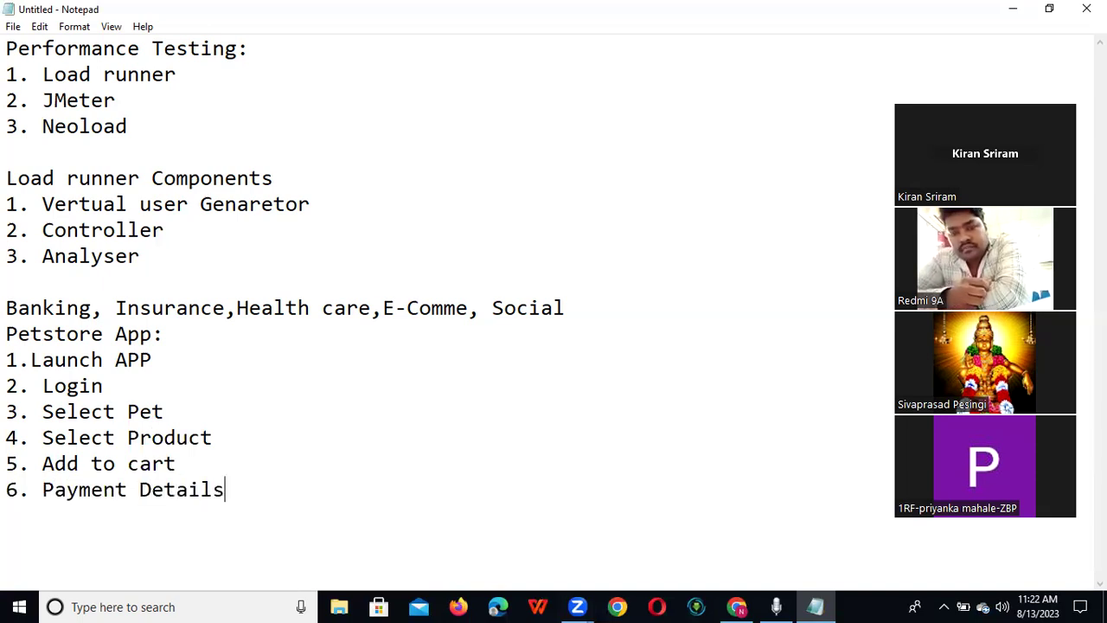
Complete the Petstore App list with "7. Confirm" and "8. Logout".
{"action": "key", "text": "Return"}
{"action": "type", "text": "7"}
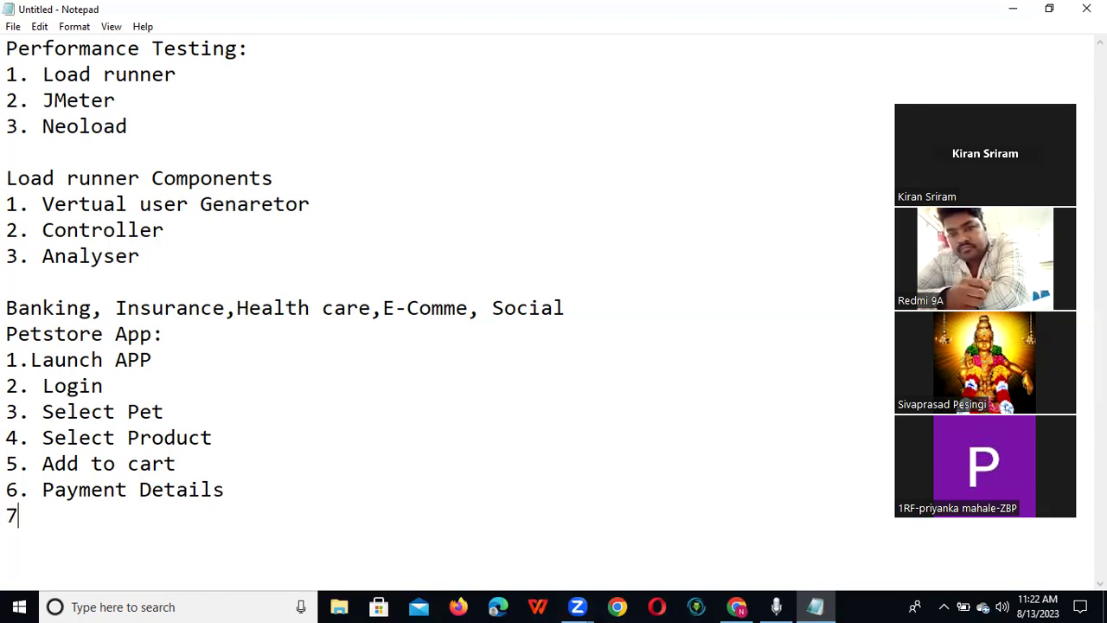
{"action": "type", "text": ". Confirm"}
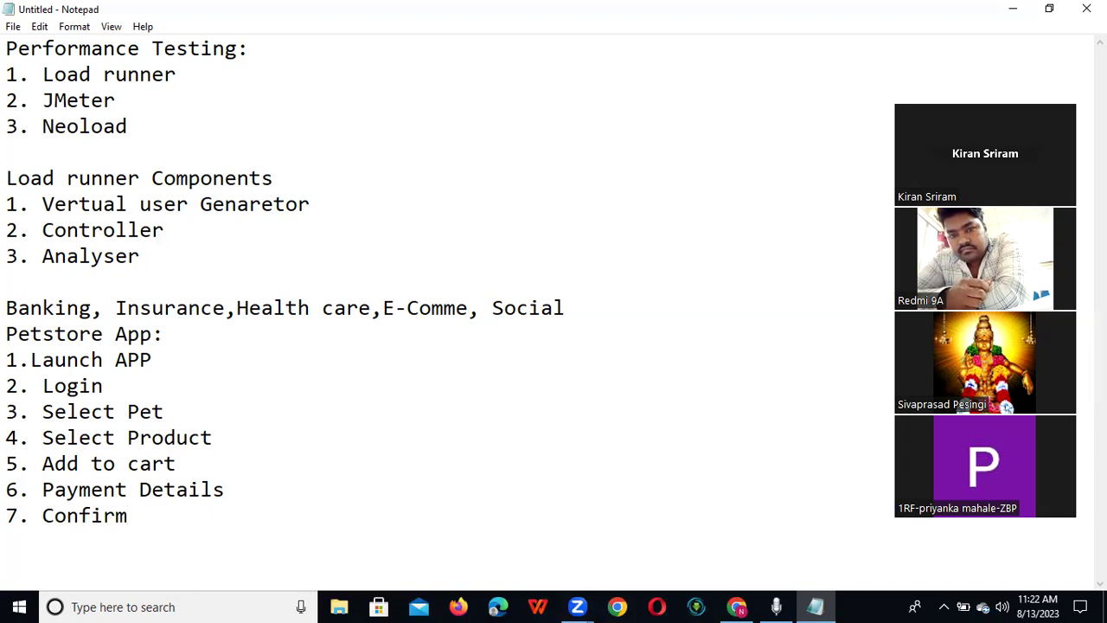
{"action": "key", "text": "Return"}
{"action": "type", "text": "8."}
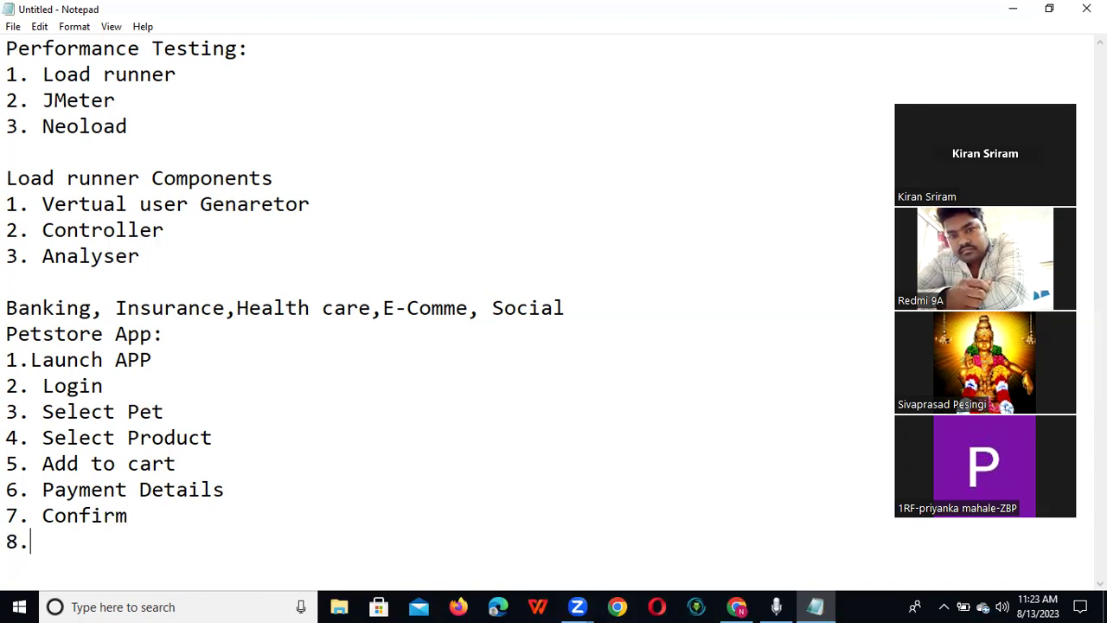
{"action": "type", "text": " Logo"}
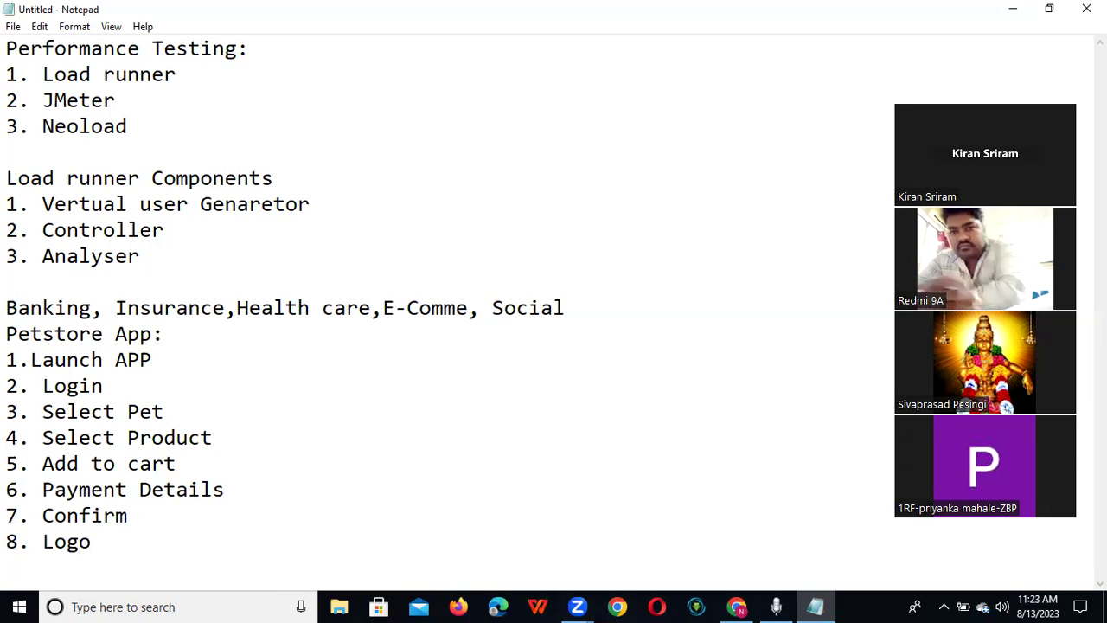
{"action": "type", "text": "ut"}
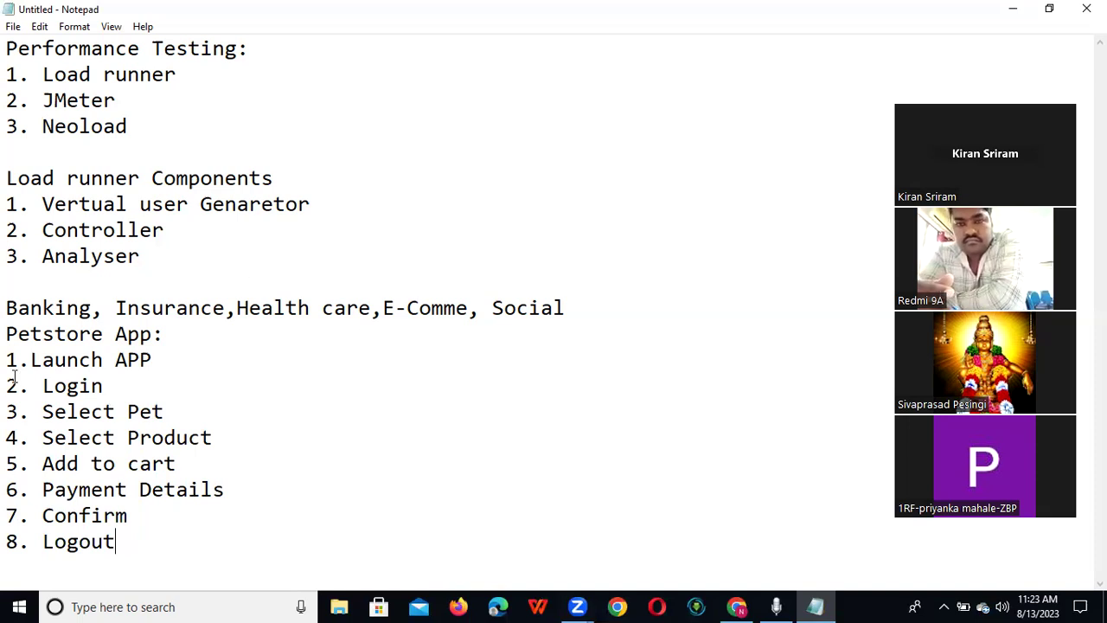
Highlight in turn the "1.Launch APP" line and the components "Vertual user Genaretor" and "Controller".
{"action": "left_click_drag", "start_coordinate": [7, 358], "coordinate": [154, 360]}
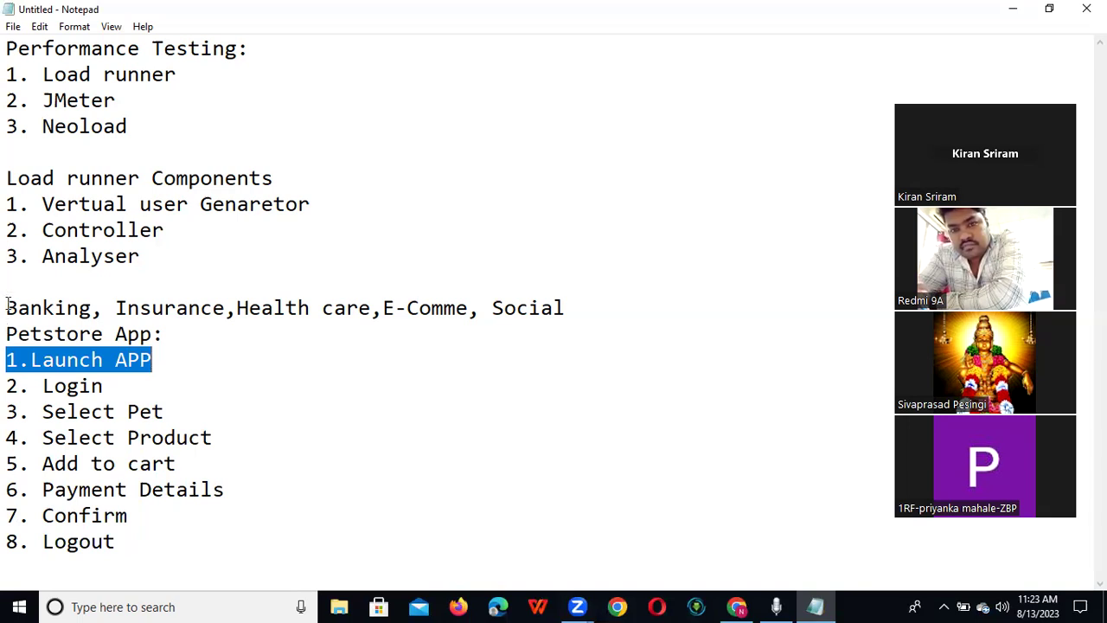
{"action": "left_click", "coordinate": [36, 212]}
{"action": "left_click_drag", "start_coordinate": [31, 206], "coordinate": [354, 205]}
{"action": "left_click", "coordinate": [354, 204]}
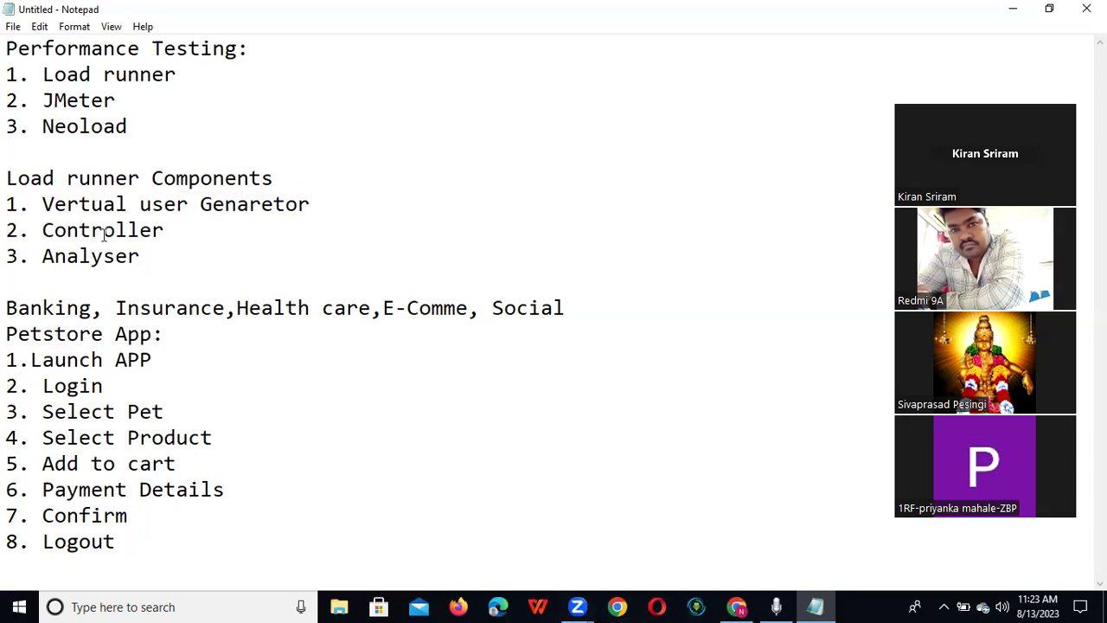
{"action": "left_click_drag", "start_coordinate": [34, 237], "coordinate": [184, 242]}
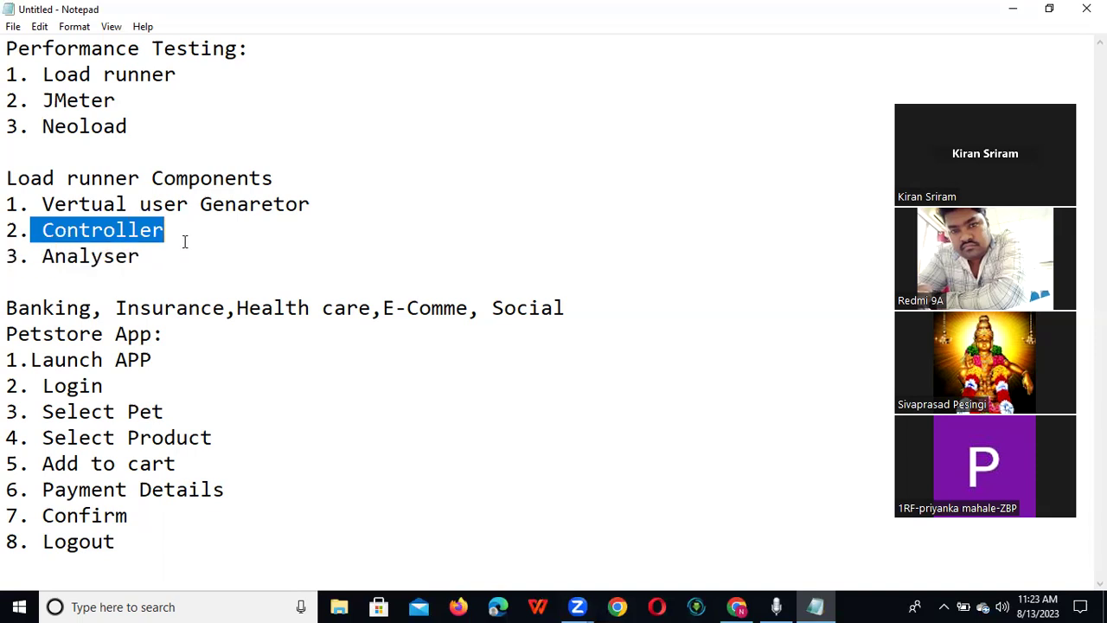
{"action": "left_click", "coordinate": [184, 242]}
{"action": "left_click_drag", "start_coordinate": [175, 231], "coordinate": [41, 240]}
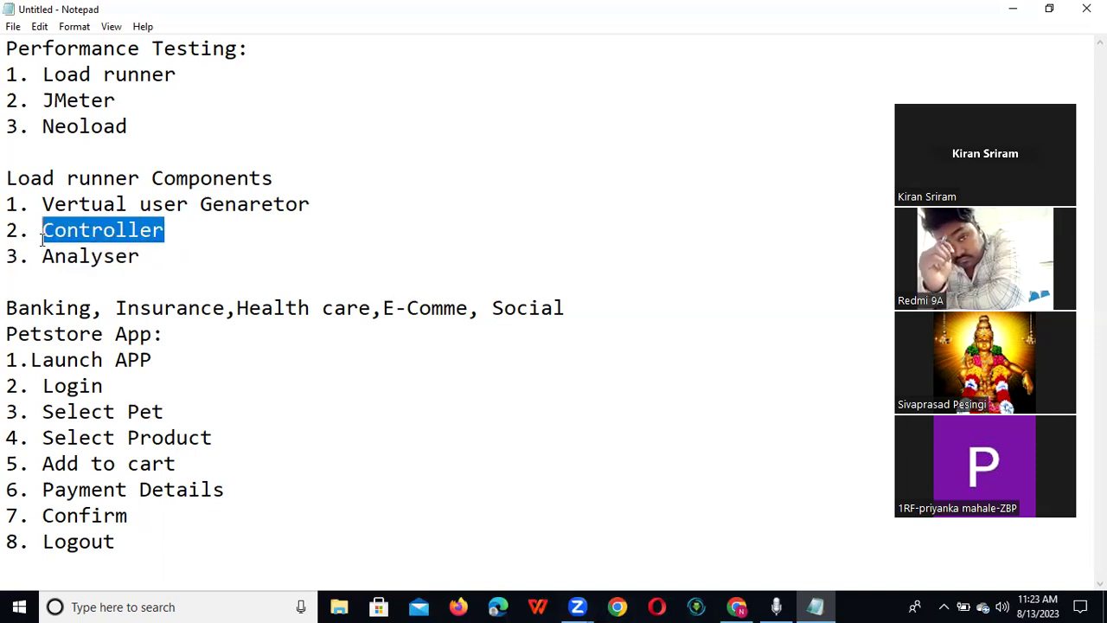
Append the response time "1.8 s" to the "1.Launch APP" line.
{"action": "left_click", "coordinate": [199, 359]}
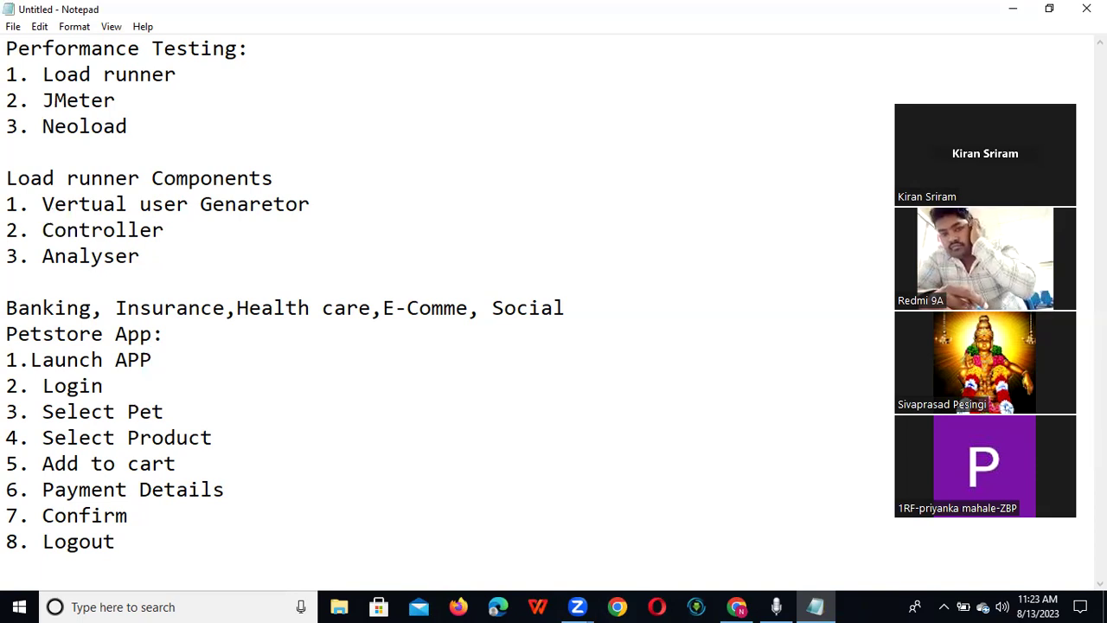
{"action": "type", "text": "2."}
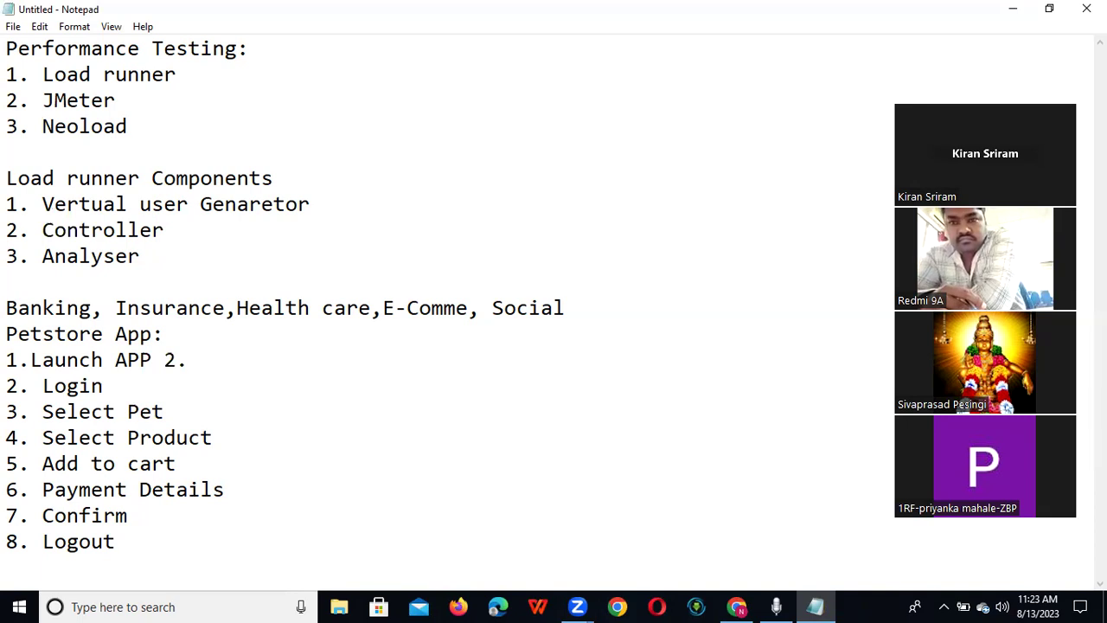
{"action": "key", "text": "BackSpace"}
{"action": "key", "text": "BackSpace"}
{"action": "type", "text": "1."}
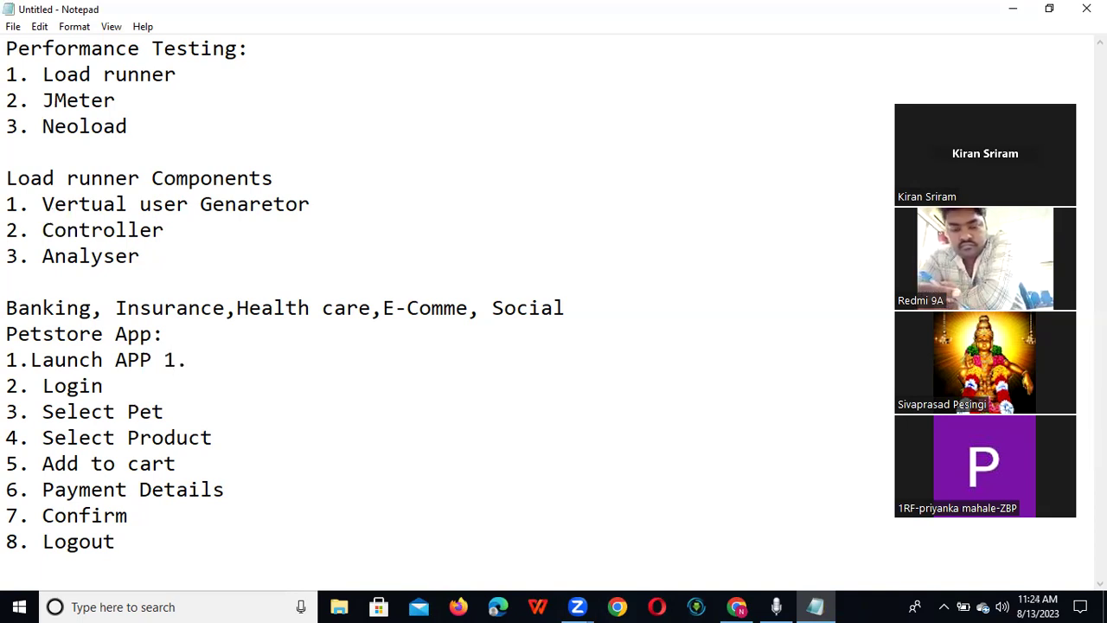
{"action": "type", "text": "8 s"}
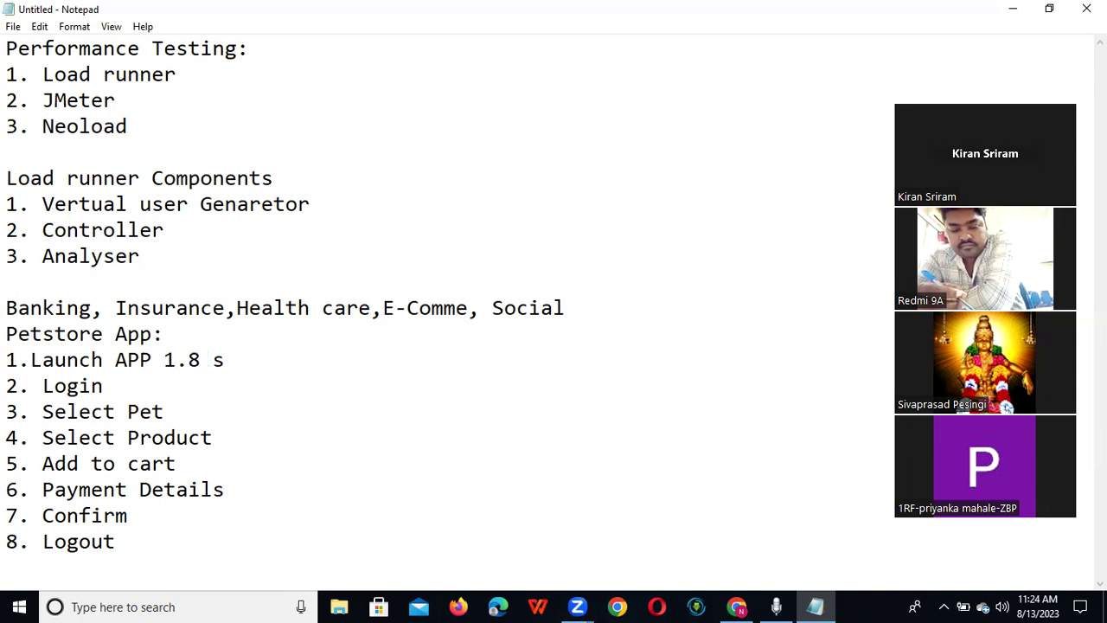
Append "100 users" to the "Petstore App:" heading.
{"action": "left_click", "coordinate": [196, 334]}
{"action": "type", "text": "100 "}
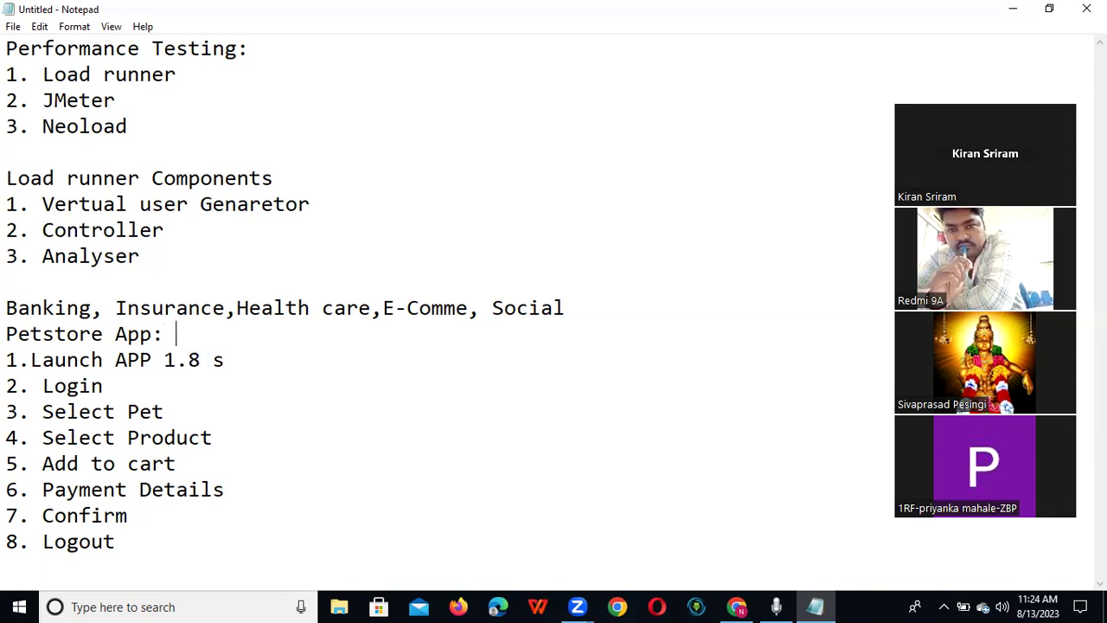
{"action": "type", "text": "users"}
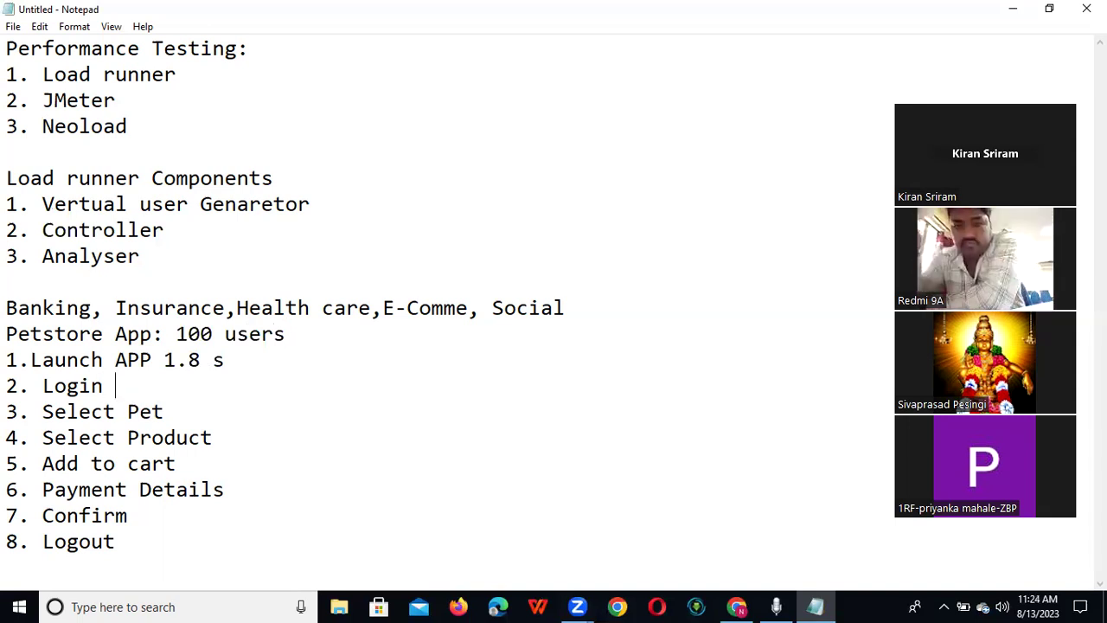
Append the response times "1.4s" to the Login line and "1.2 s" to the Select Pet line.
{"action": "type", "text": " 1."}
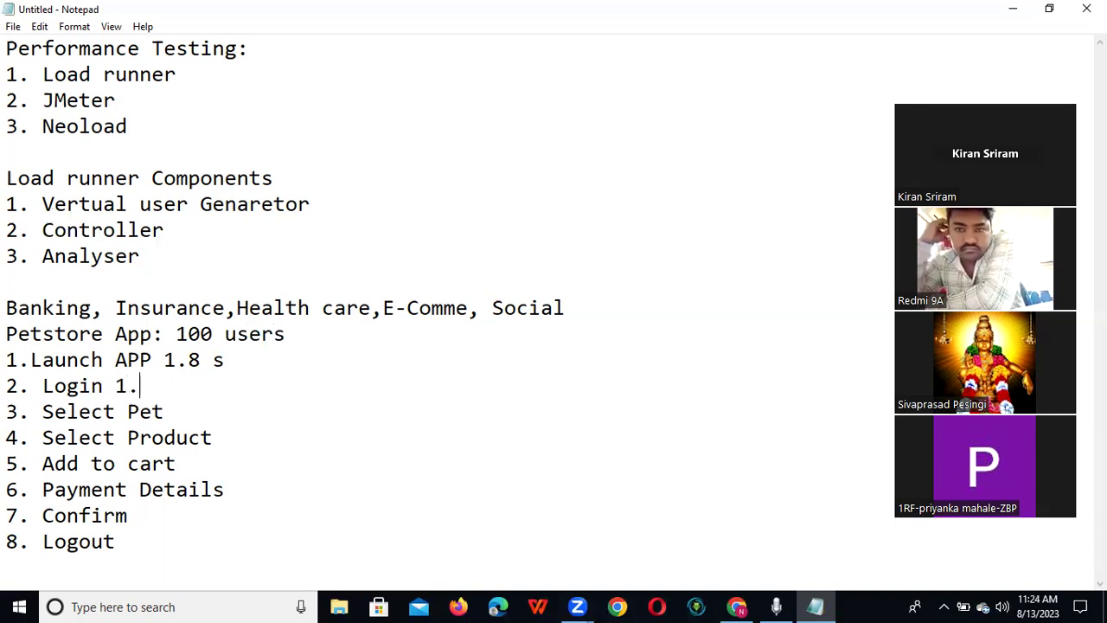
{"action": "type", "text": "4s"}
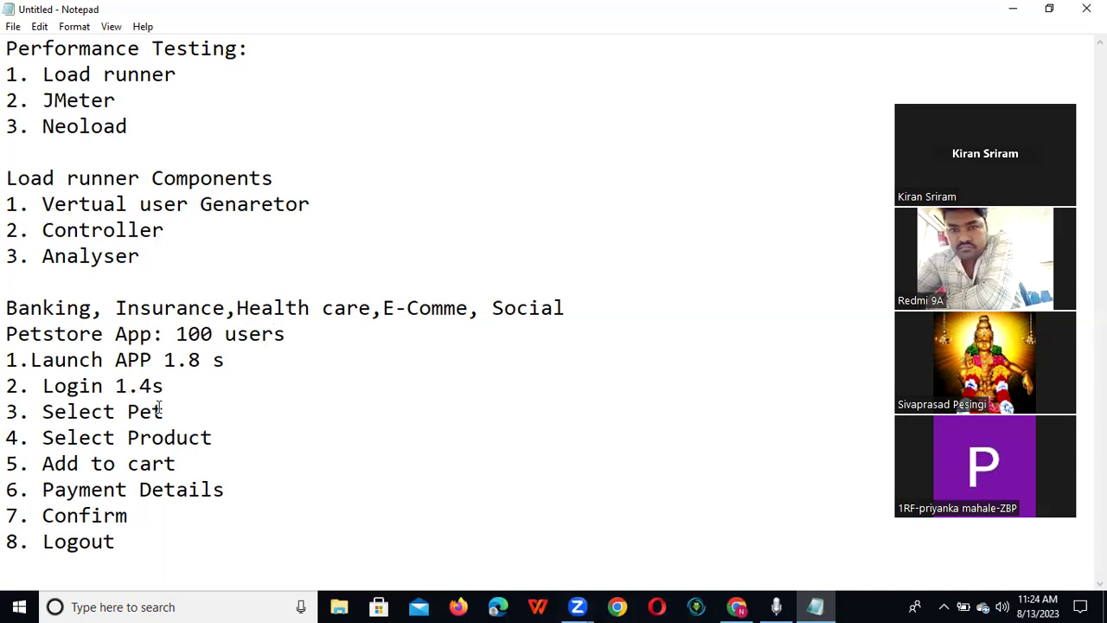
{"action": "left_click", "coordinate": [188, 414]}
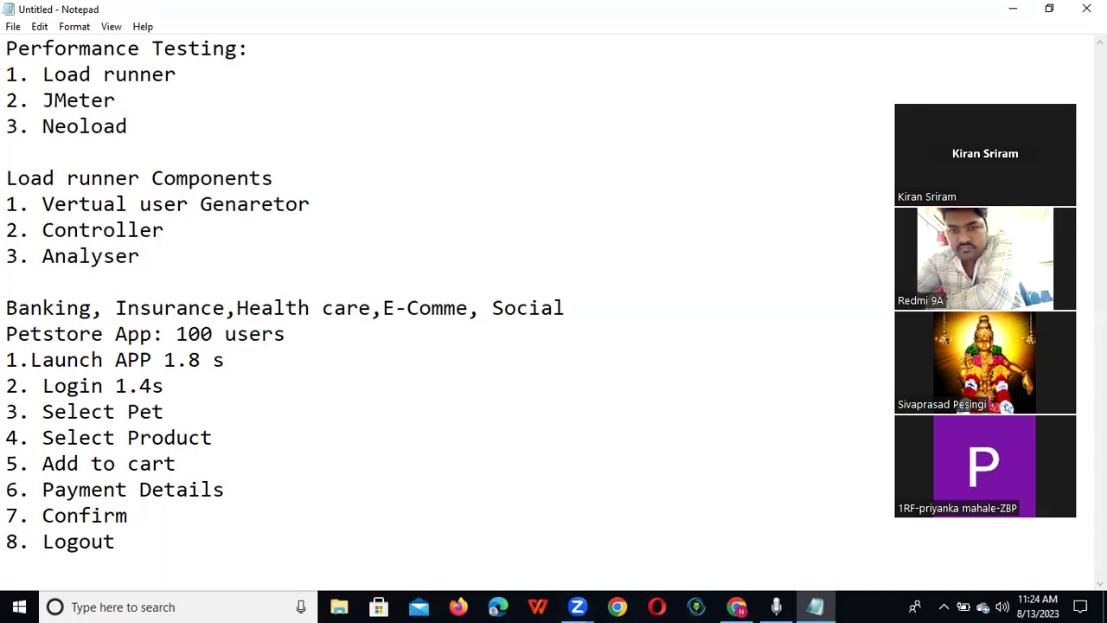
{"action": "type", "text": "1.2 s"}
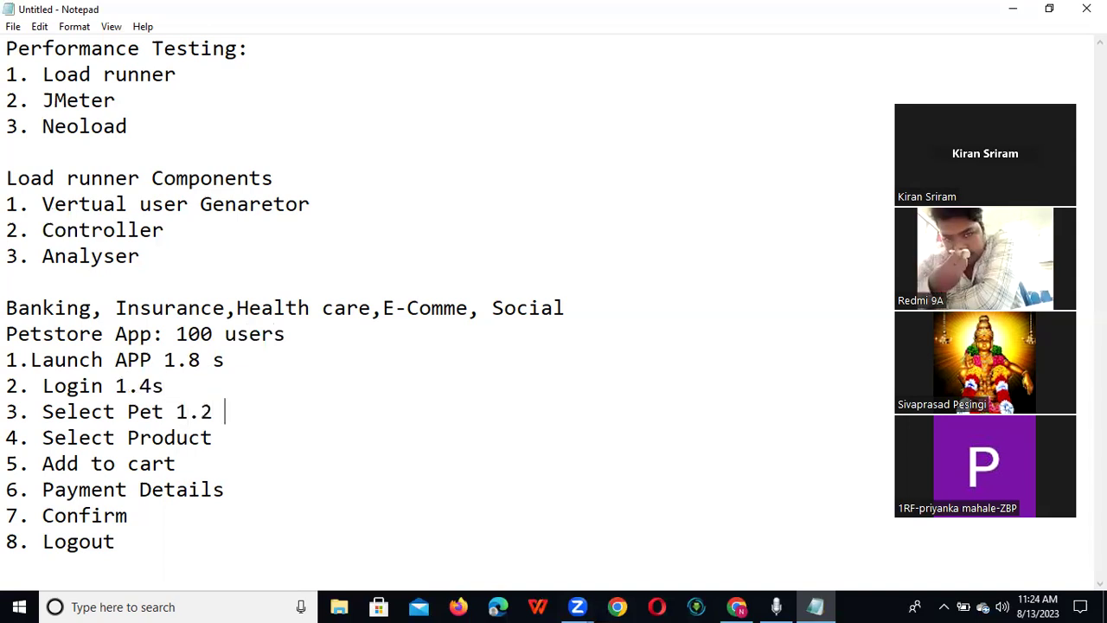
Append the response times "1.6s" to the Select Product line and "1.0s" to the Add to cart line.
{"action": "left_click", "coordinate": [237, 437]}
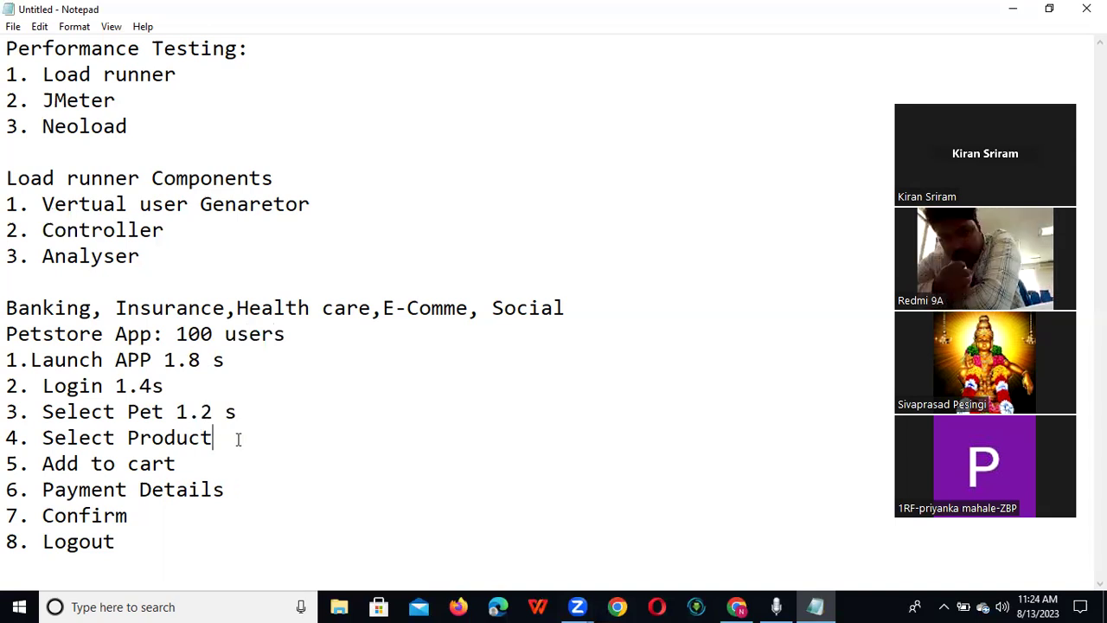
{"action": "type", "text": "1.6"}
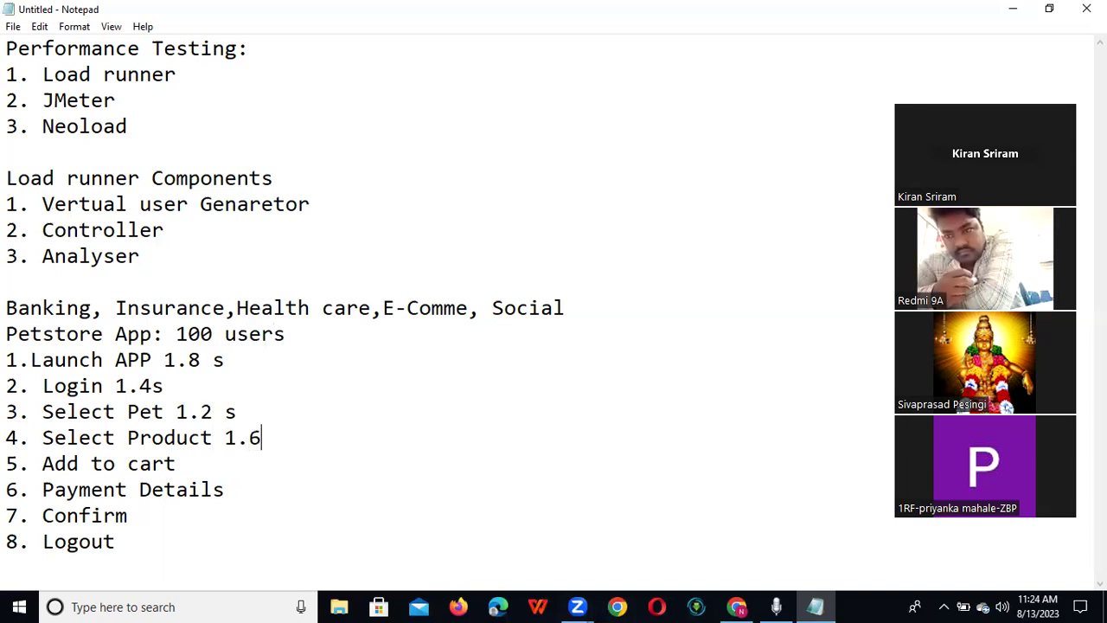
{"action": "type", "text": "s"}
{"action": "left_click", "coordinate": [225, 458]}
{"action": "type", "text": "1."}
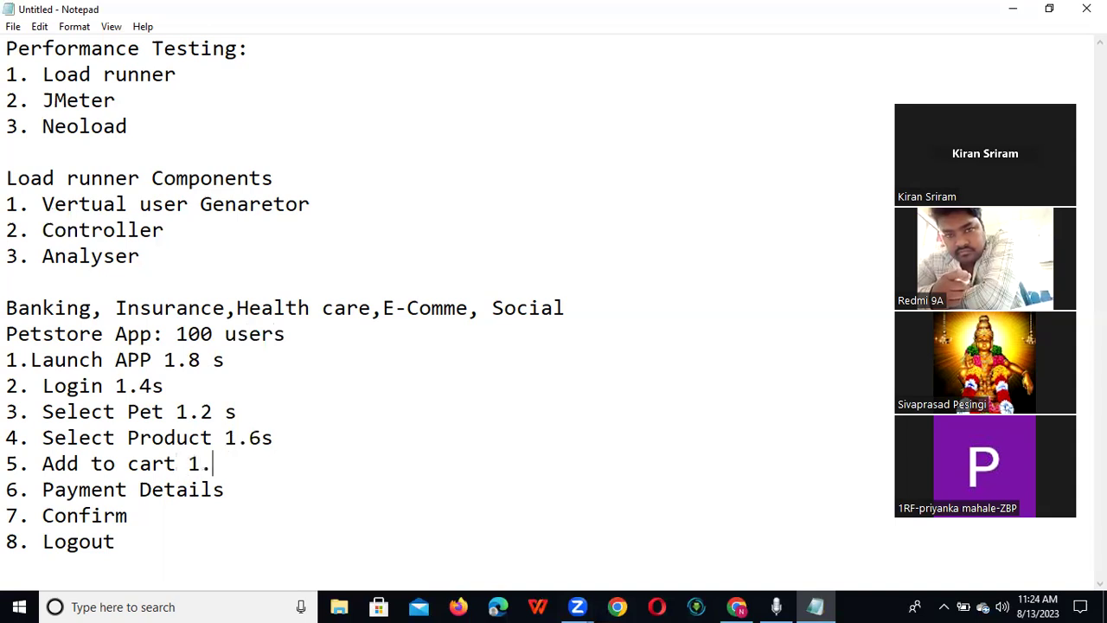
{"action": "type", "text": "0s"}
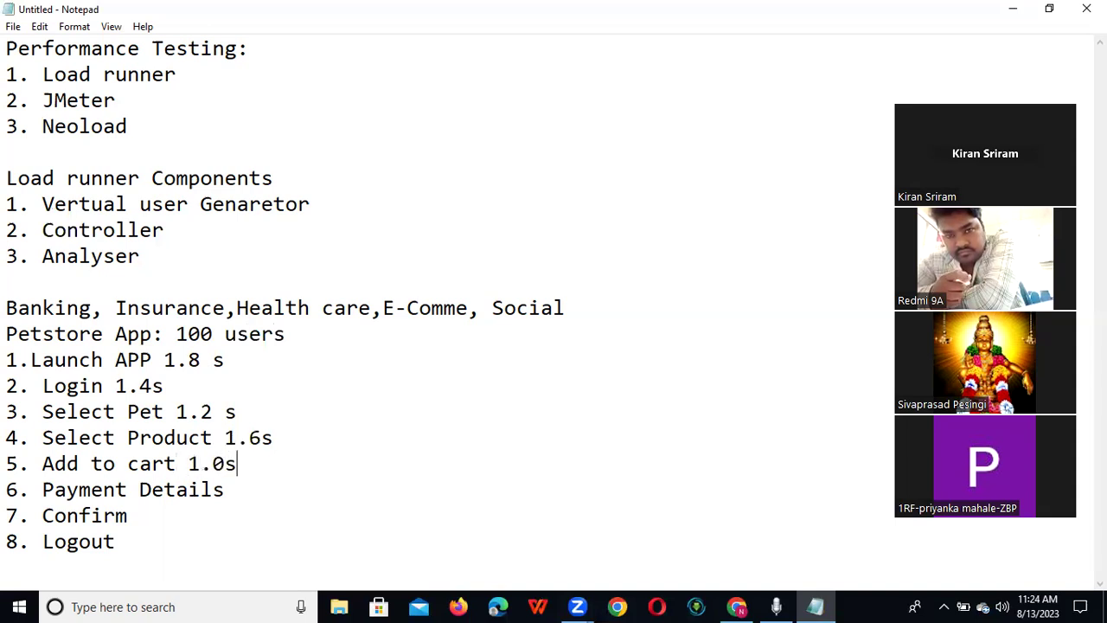
Append the response times "1.8" to the Payment Details line, "2.3" to the Confirm line and "1.5" to the Logout line.
{"action": "left_click", "coordinate": [268, 491]}
{"action": "type", "text": "1.8"}
{"action": "left_click", "coordinate": [204, 525]}
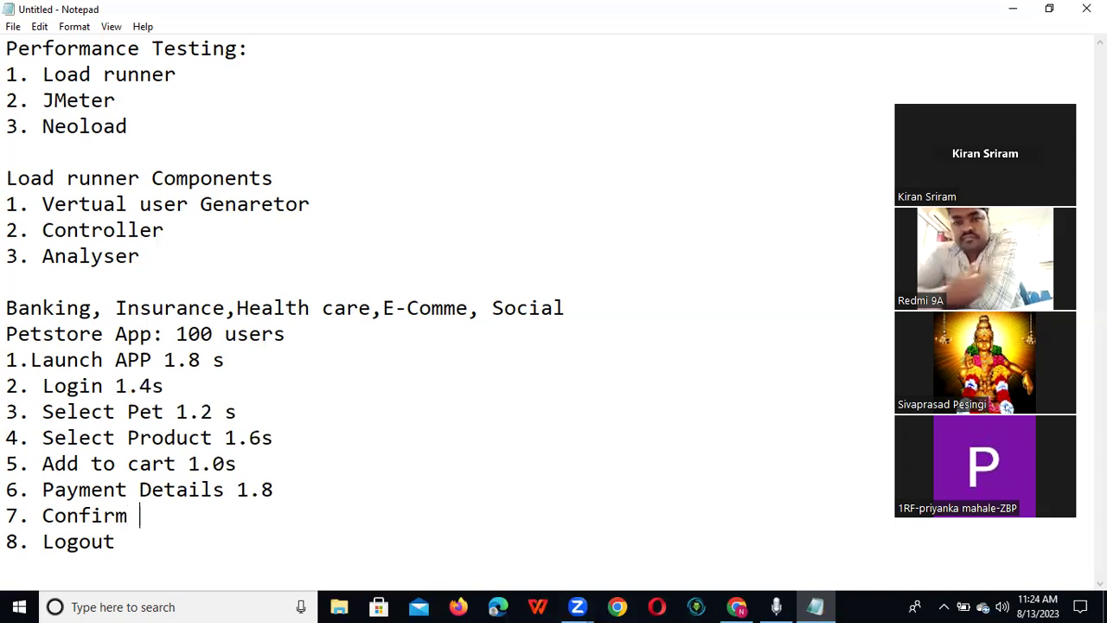
{"action": "type", "text": "2.3"}
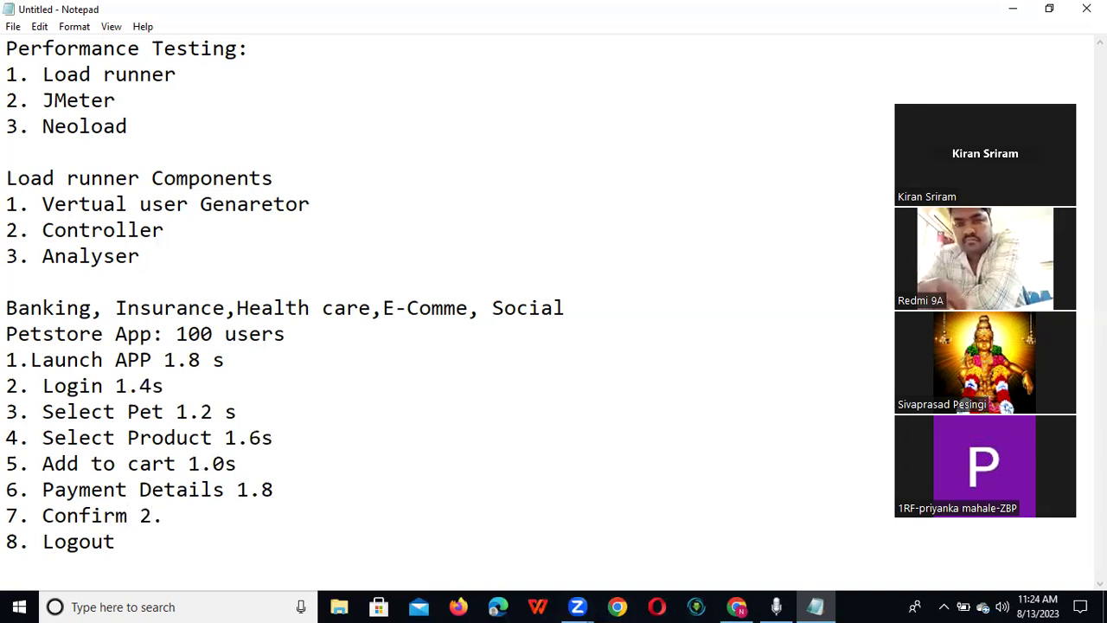
{"action": "left_click", "coordinate": [161, 538]}
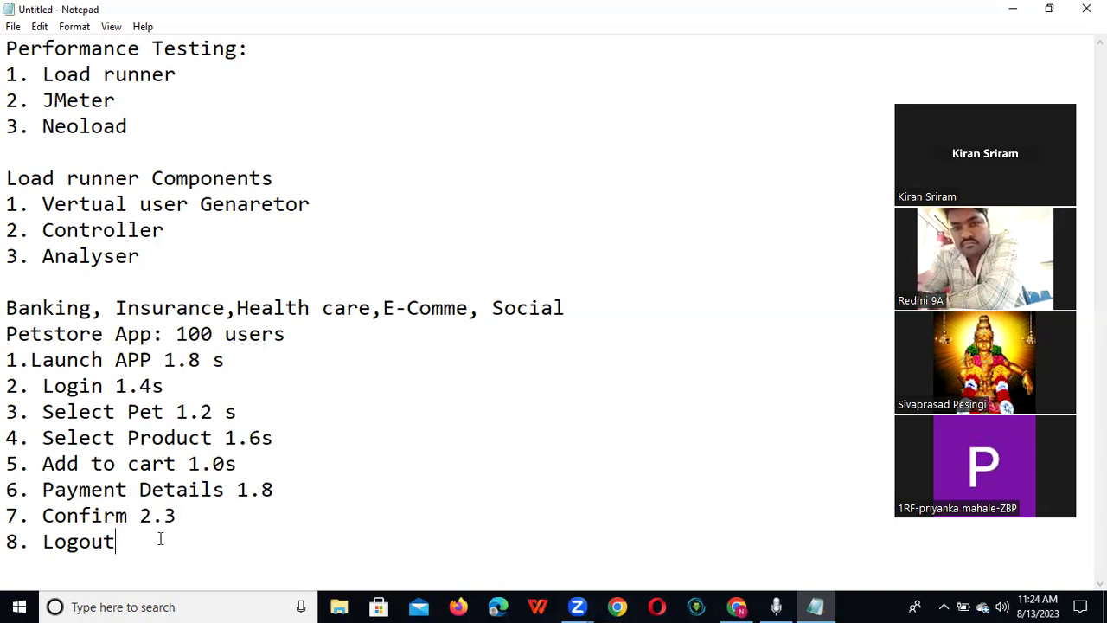
{"action": "type", "text": "1."}
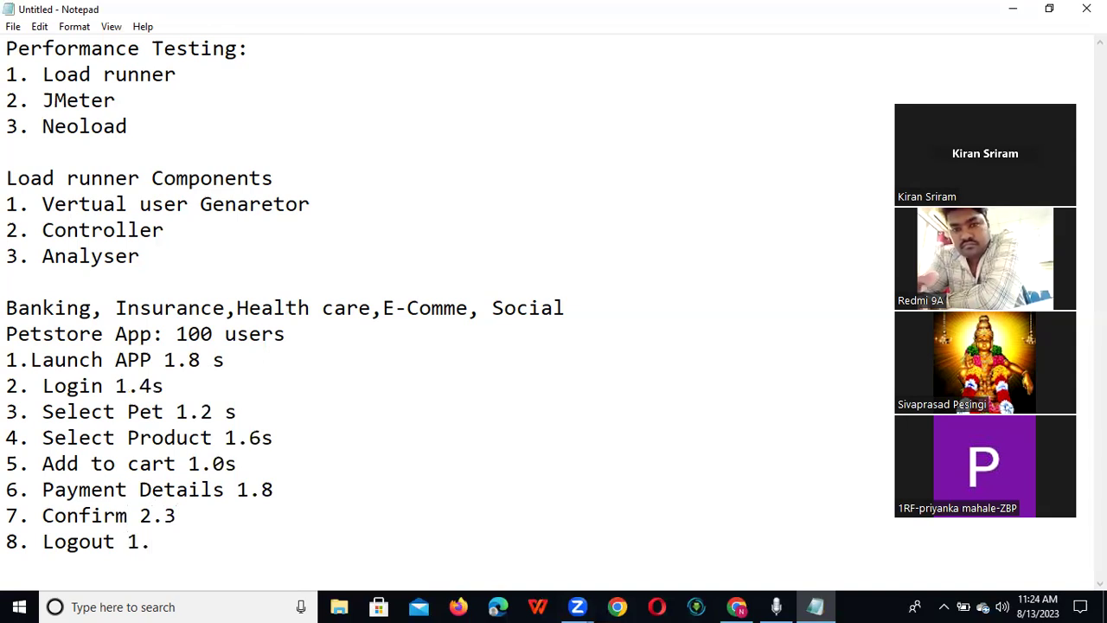
{"action": "type", "text": "5"}
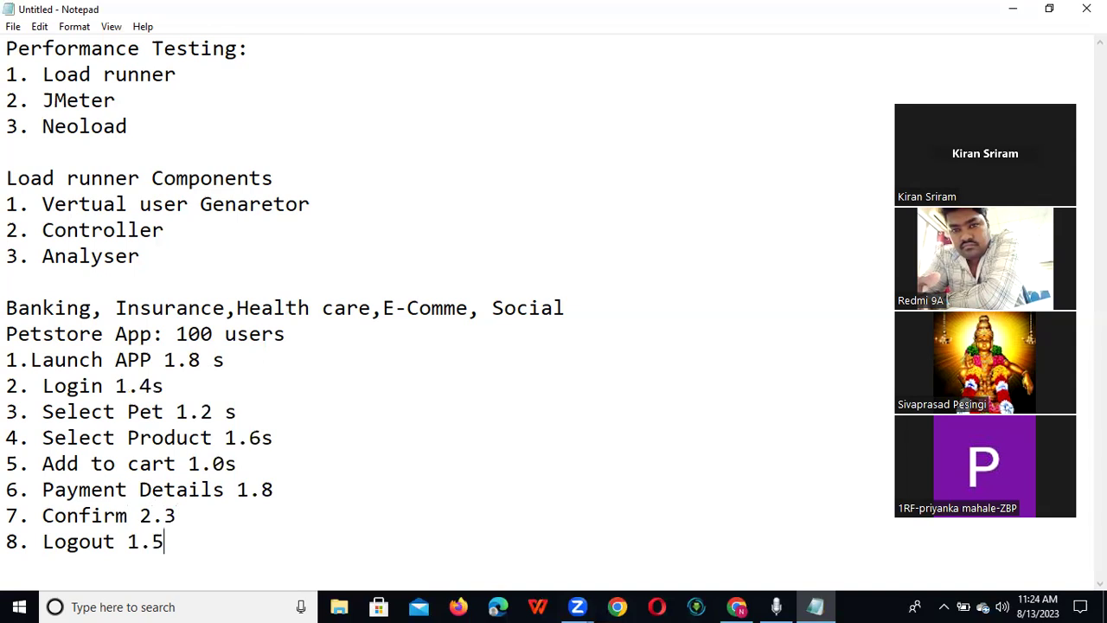
Highlight "Analyser" and "Launch APP", and append "Client SLA 2s" after "100 users" on the Petstore App heading.
{"action": "left_click_drag", "start_coordinate": [41, 252], "coordinate": [160, 263]}
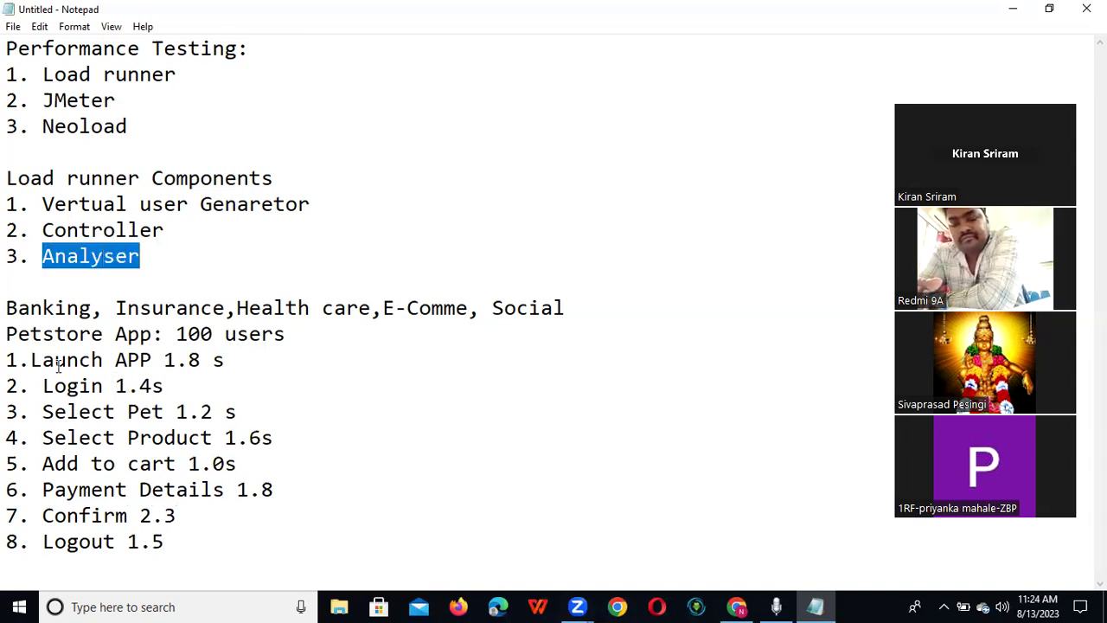
{"action": "left_click_drag", "start_coordinate": [31, 359], "coordinate": [151, 359]}
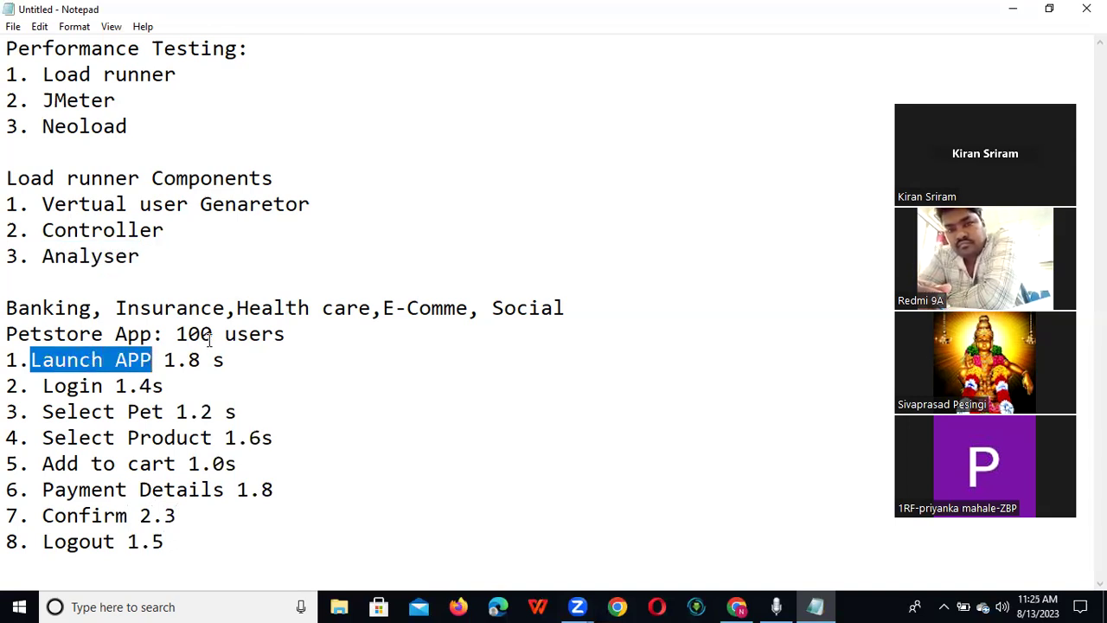
{"action": "left_click", "coordinate": [337, 339]}
{"action": "type", "text": "Clie"}
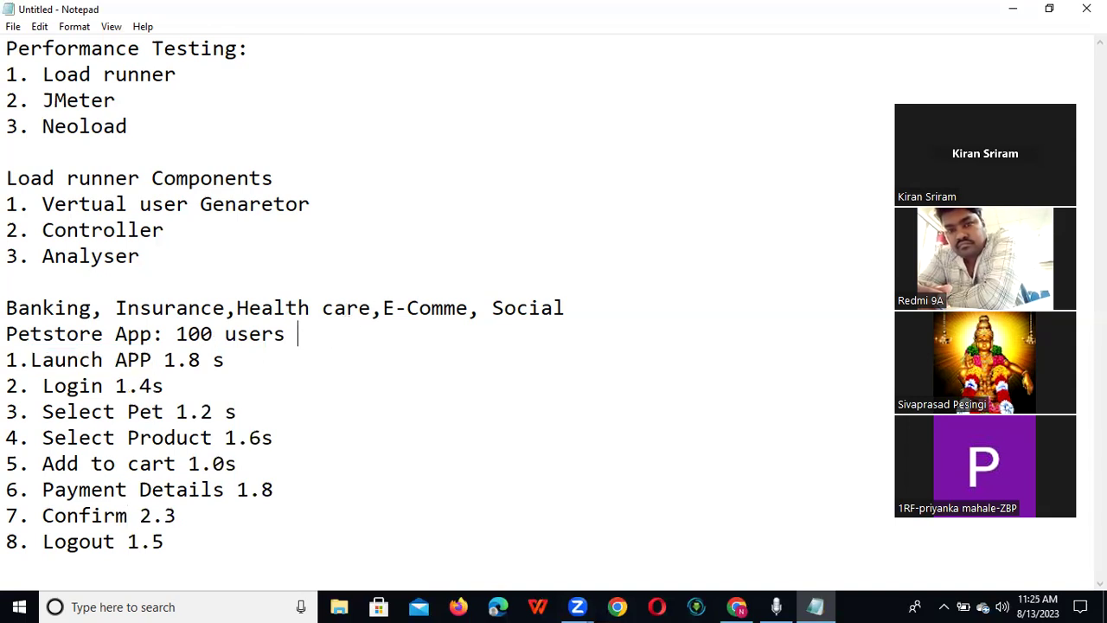
{"action": "type", "text": "n"}
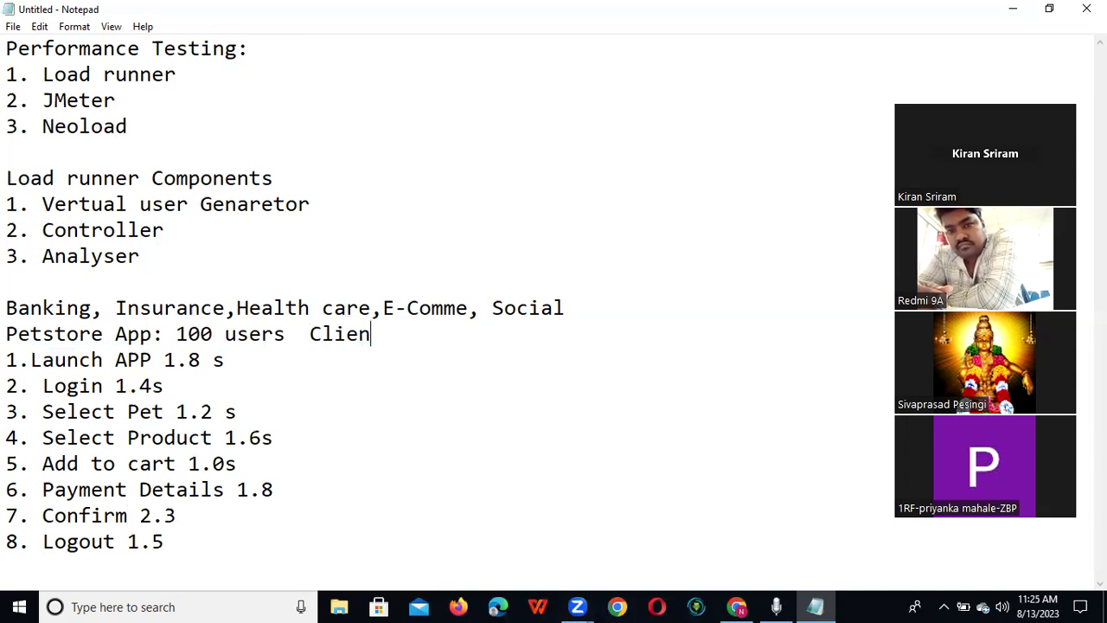
{"action": "type", "text": "t SLA"}
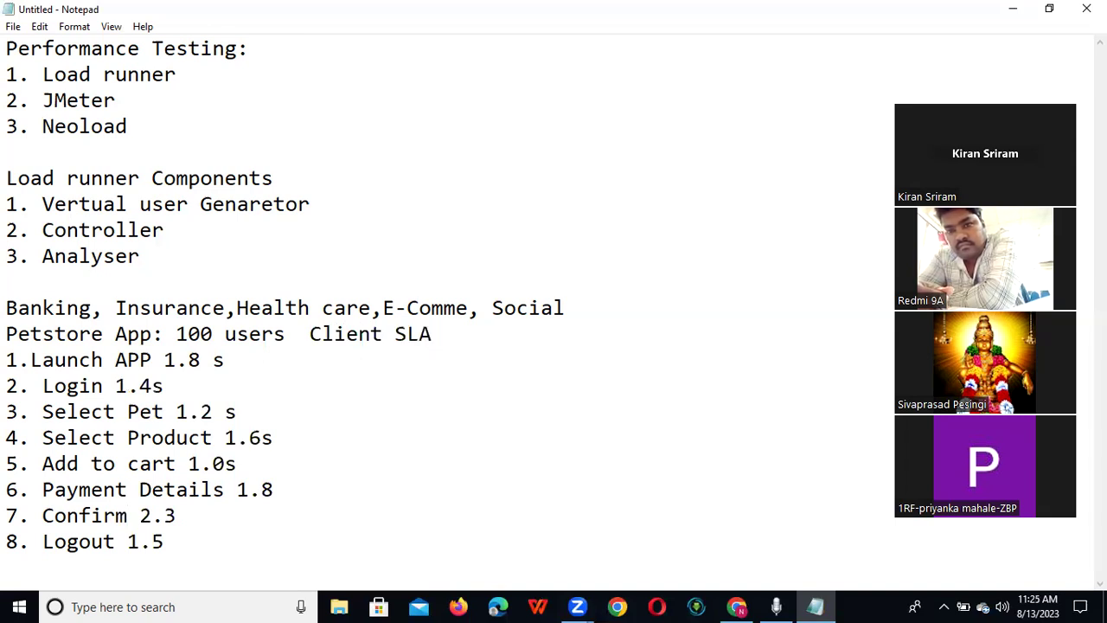
{"action": "type", "text": " 2s"}
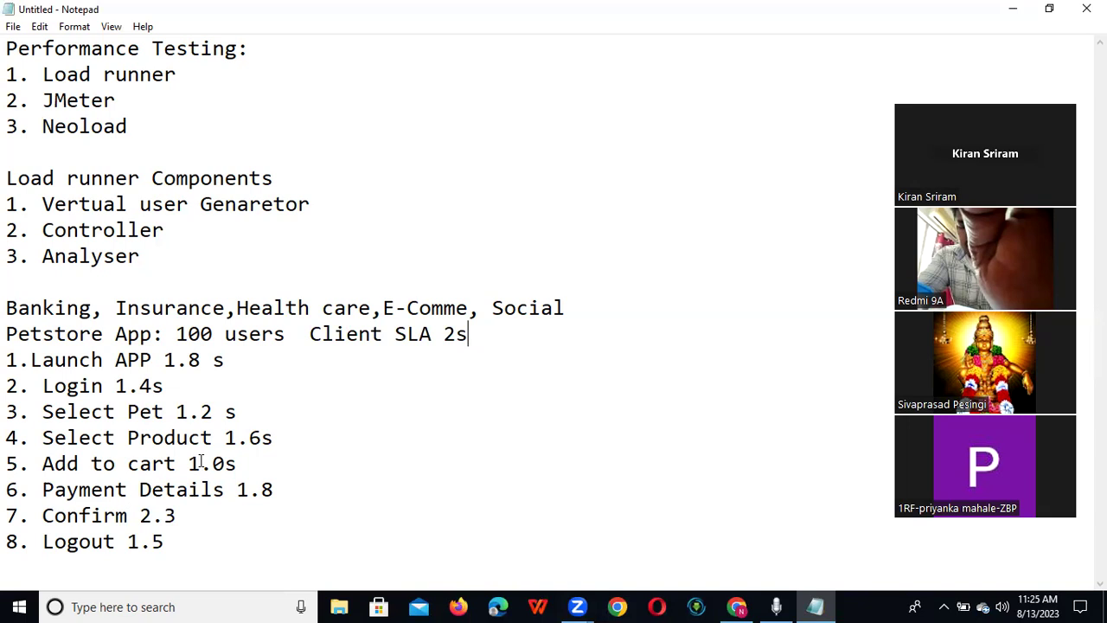
Highlight the response time on the Confirm line and change it to 1.3.
{"action": "left_click_drag", "start_coordinate": [42, 516], "coordinate": [183, 518]}
{"action": "left_click", "coordinate": [140, 516]}
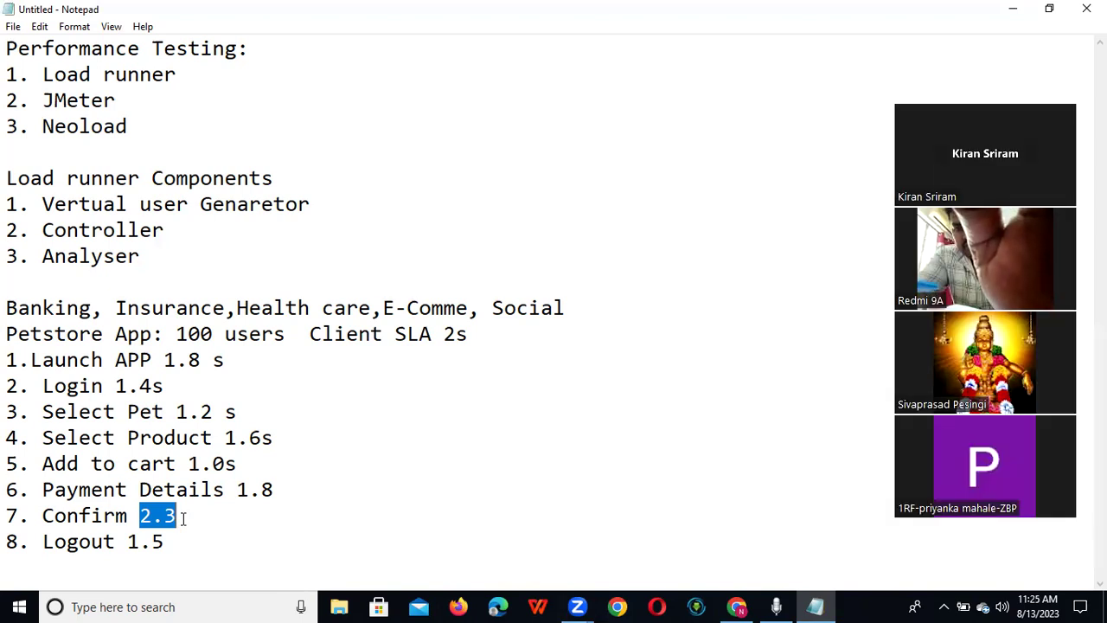
{"action": "left_click", "coordinate": [180, 540]}
{"action": "double_click", "coordinate": [157, 541]}
{"action": "left_click", "coordinate": [152, 516]}
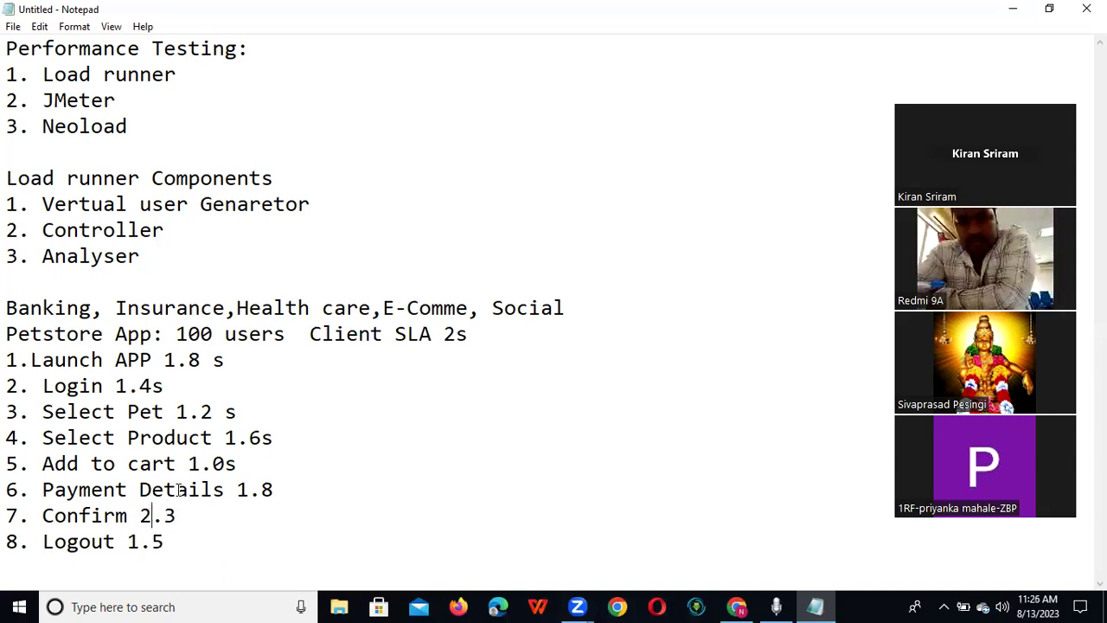
{"action": "key", "text": "BackSpace"}
{"action": "type", "text": "1"}
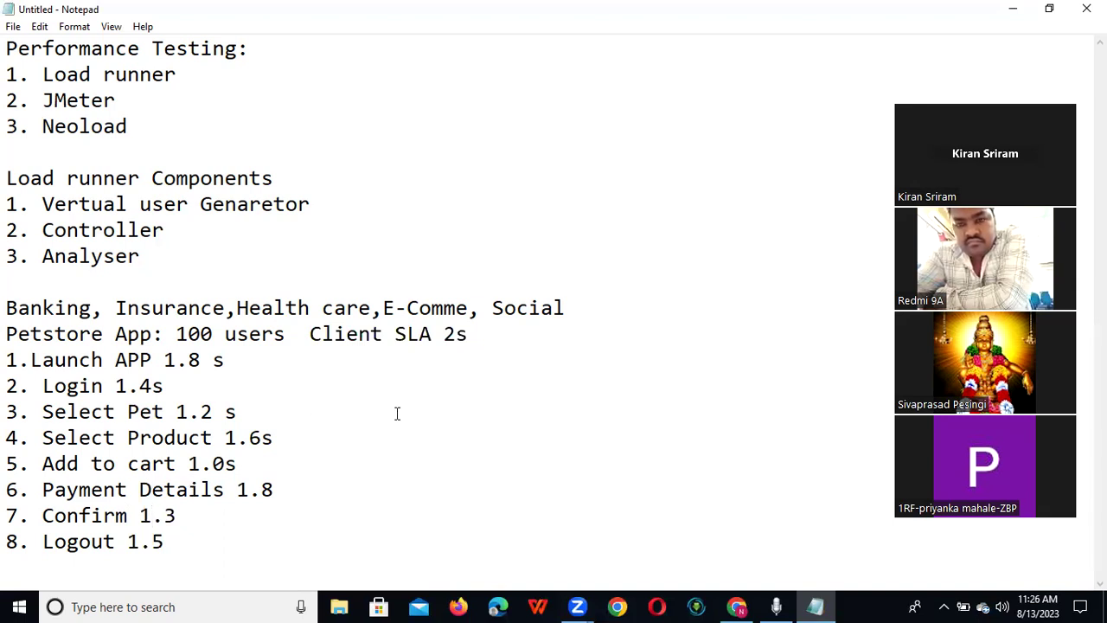
Highlight the client SLA value "2s" and the whole list of Petstore steps from Launch APP to Logout.
{"action": "left_click_drag", "start_coordinate": [444, 333], "coordinate": [467, 333]}
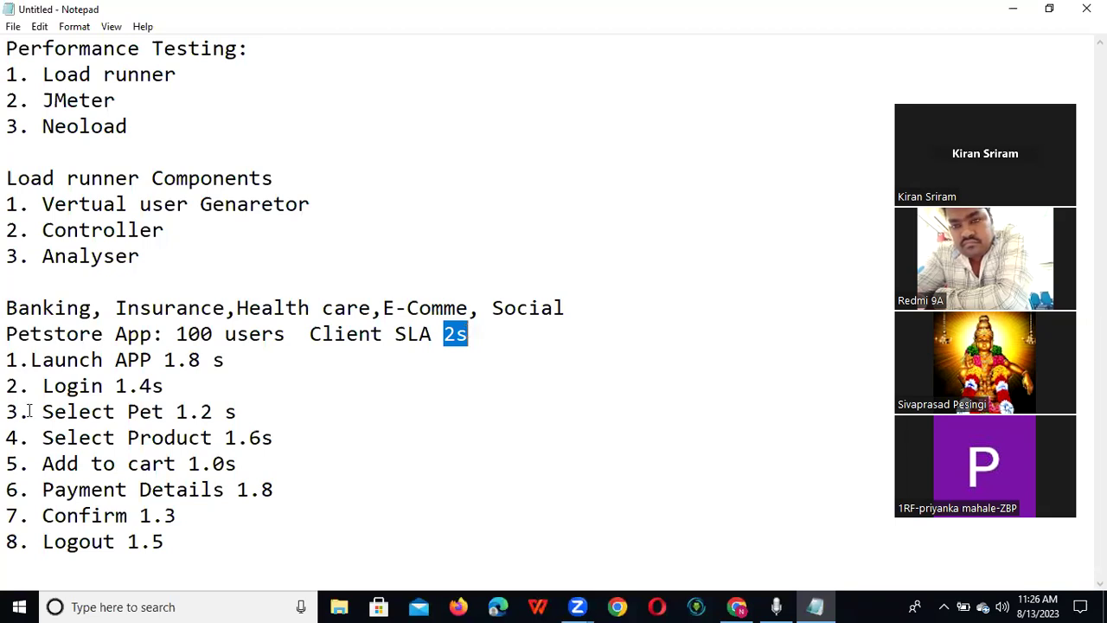
{"action": "left_click", "coordinate": [19, 360]}
{"action": "left_click_drag", "start_coordinate": [69, 366], "coordinate": [247, 541]}
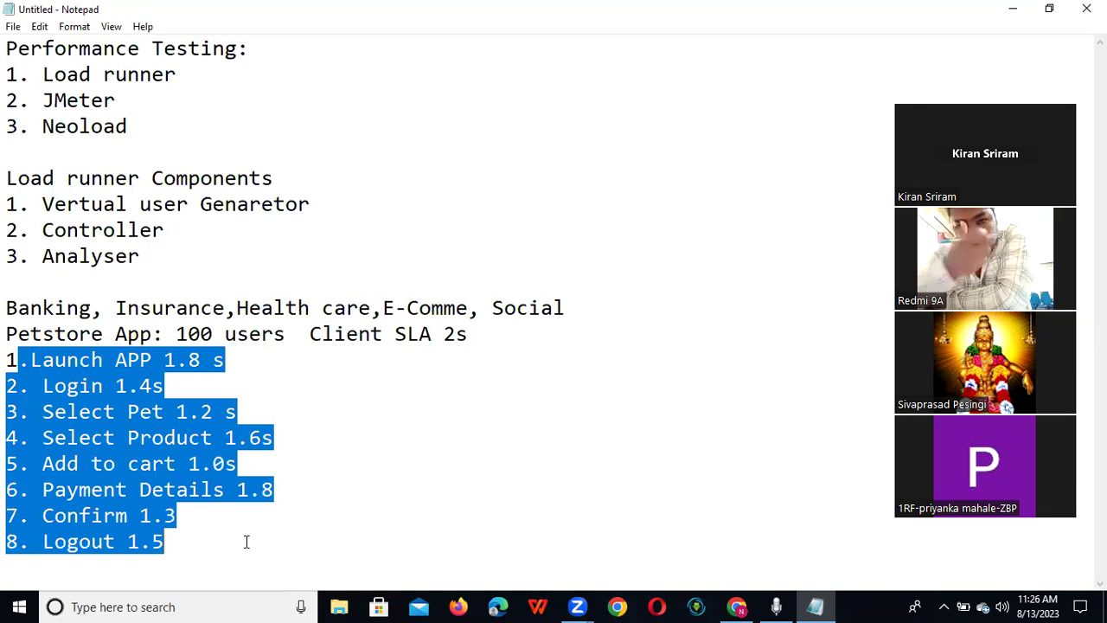
{"action": "left_click", "coordinate": [150, 516]}
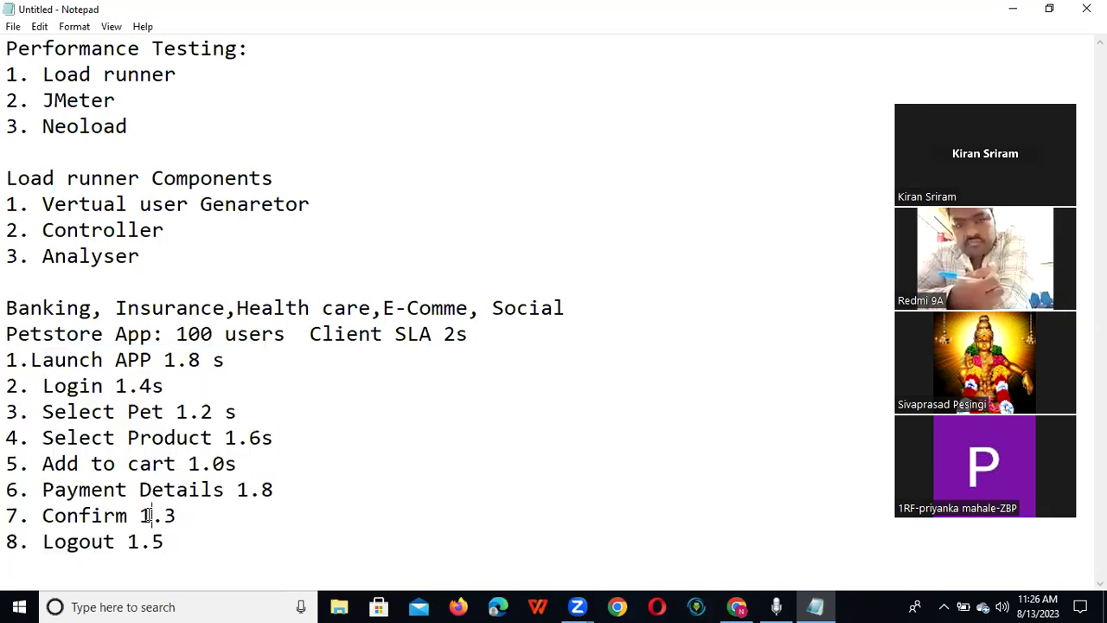
Change the response time on the Payment Details line to 2.8.
{"action": "left_click", "coordinate": [246, 490]}
{"action": "key", "text": "BackSpace"}
{"action": "type", "text": "2"}
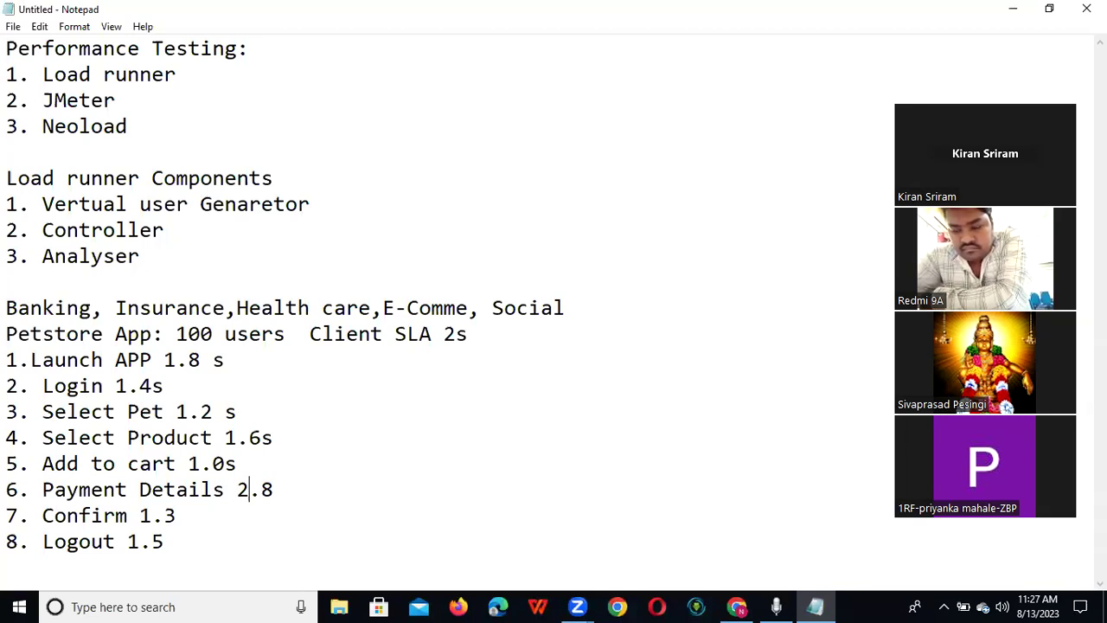
Begin a note with "c" after the Payment Details time, and view CPU and memory usage in Task Manager before minimizing it.
{"action": "left_click", "coordinate": [321, 490]}
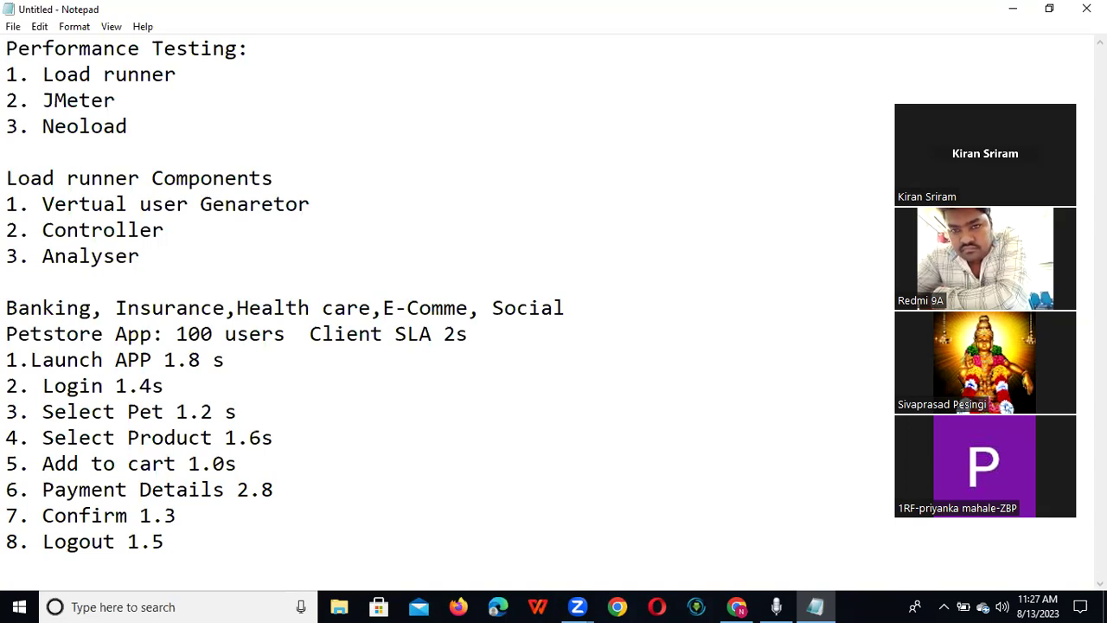
{"action": "type", "text": "c"}
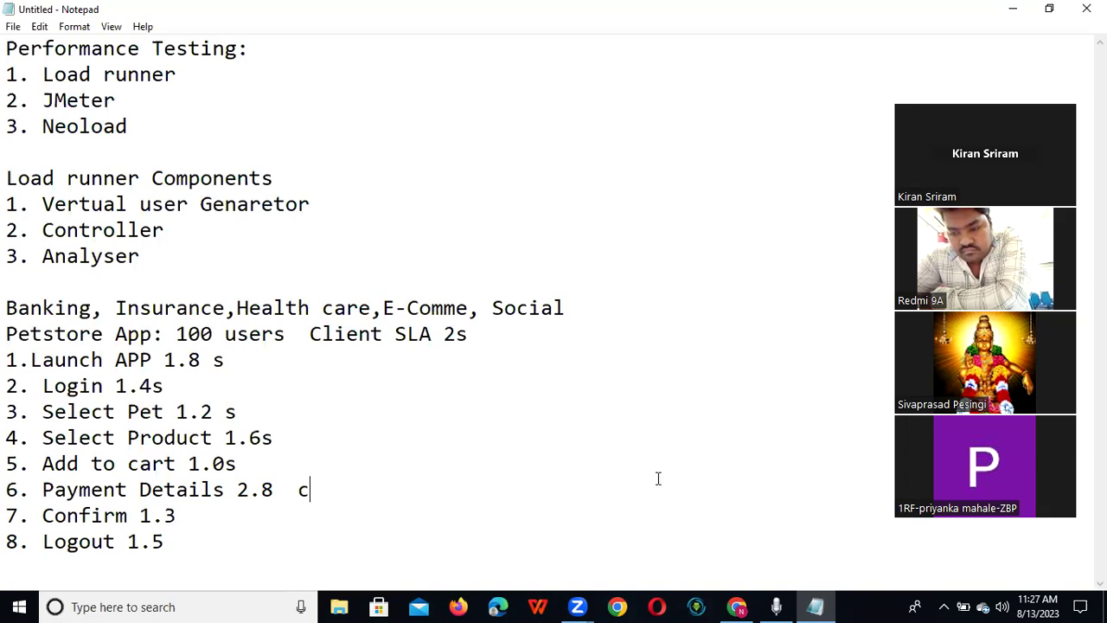
{"action": "right_click", "coordinate": [877, 606]}
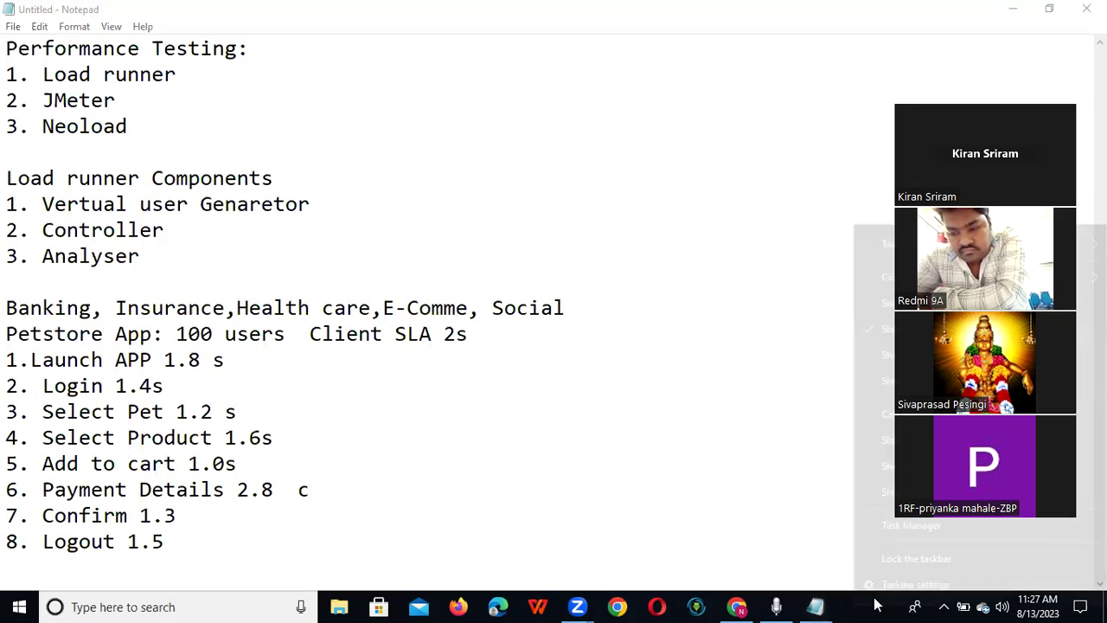
{"action": "left_click", "coordinate": [955, 525]}
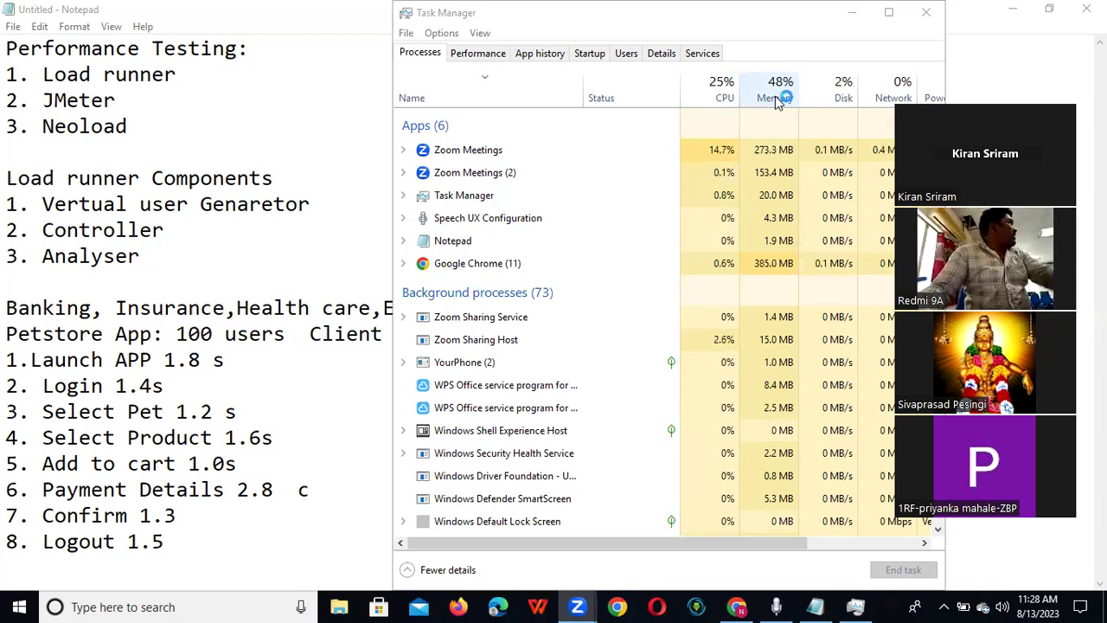
{"action": "left_click", "coordinate": [852, 13]}
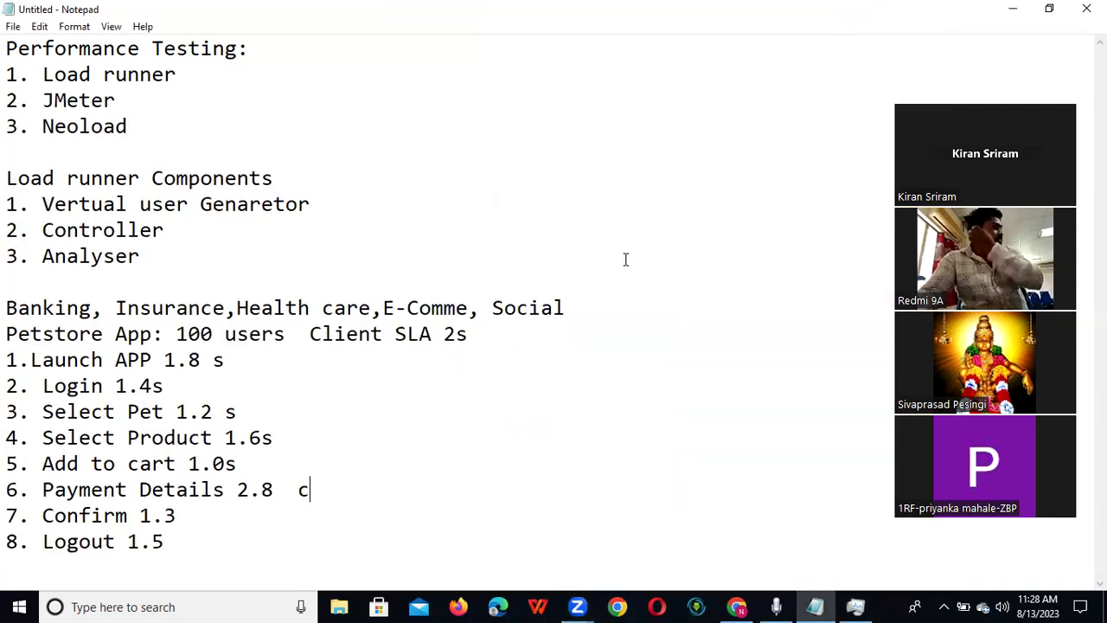
Complete the note at the end of the Payment Details line as "cpu n memory 85%".
{"action": "type", "text": "p"}
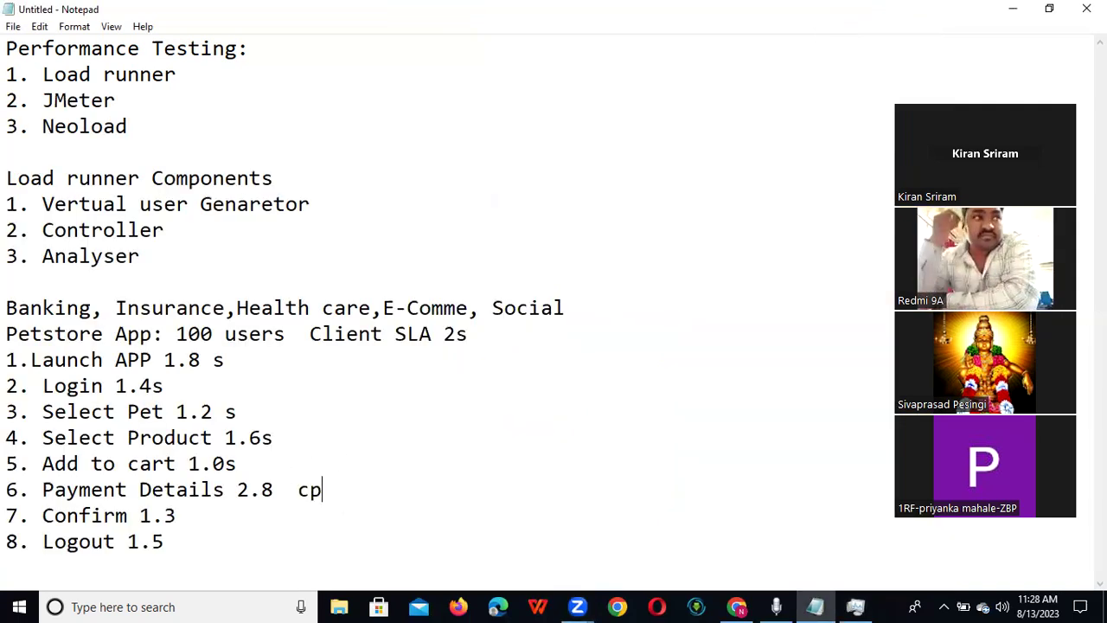
{"action": "type", "text": "u n me"}
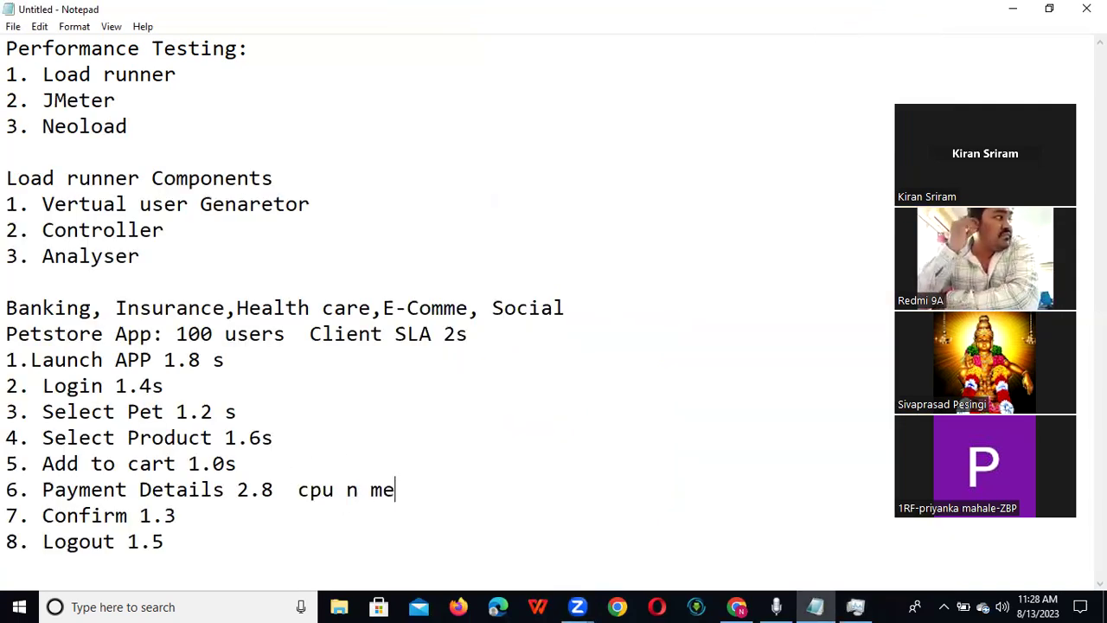
{"action": "type", "text": "mory"}
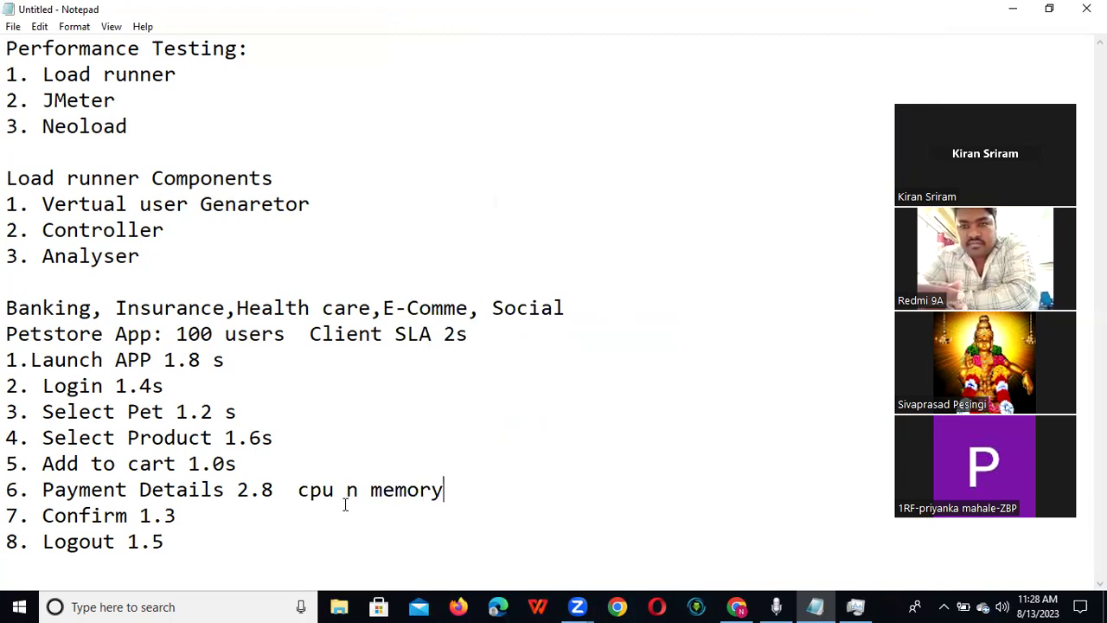
{"action": "type", "text": "5%"}
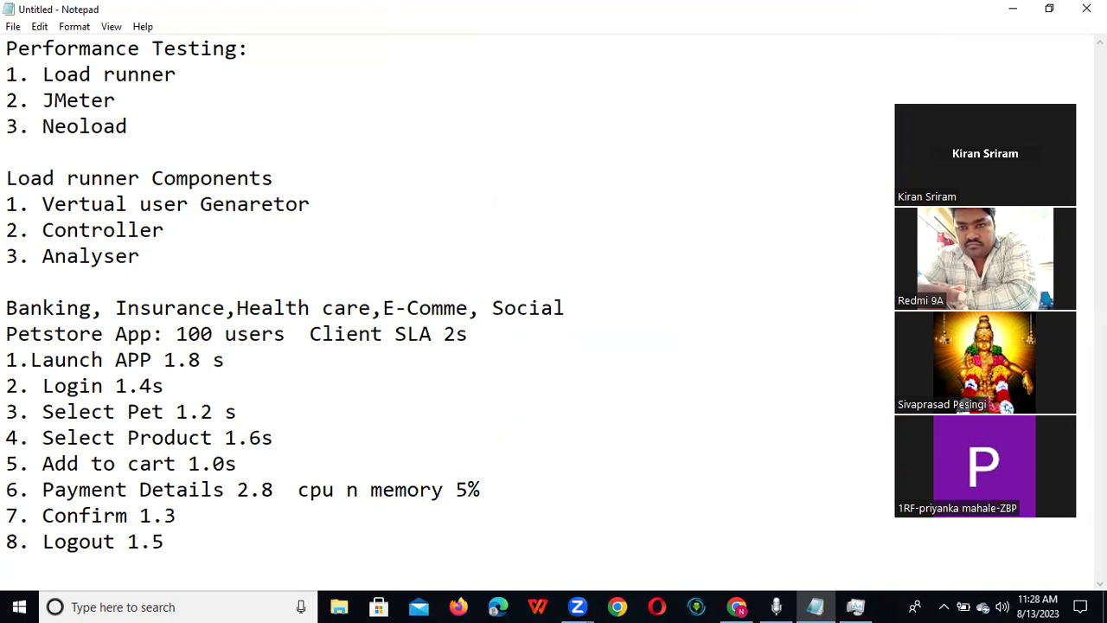
{"action": "left_click", "coordinate": [456, 489]}
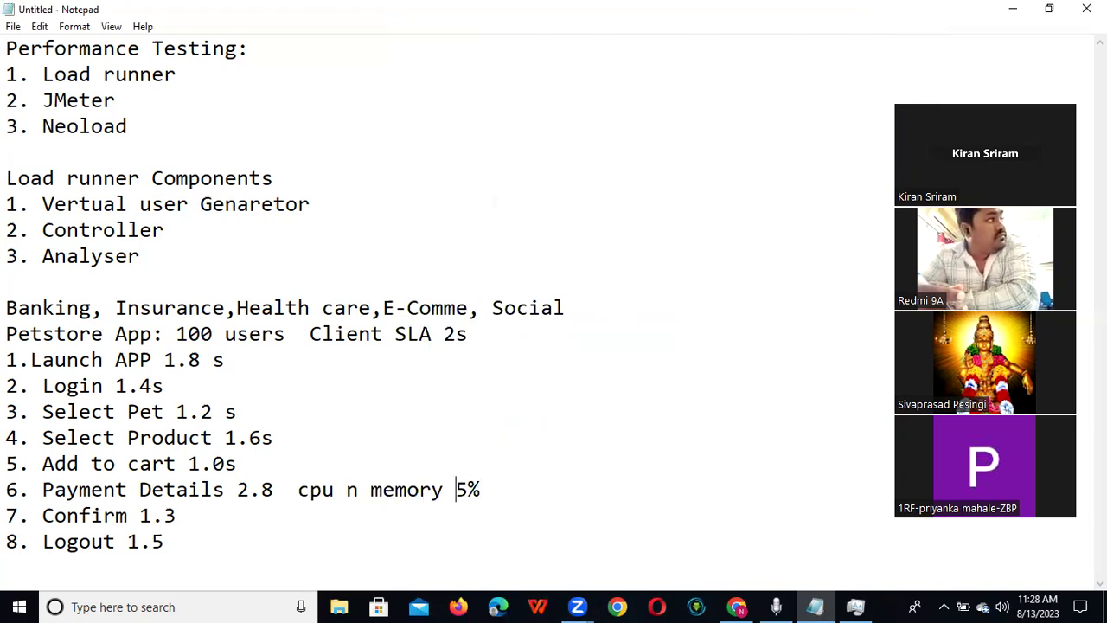
{"action": "type", "text": "8"}
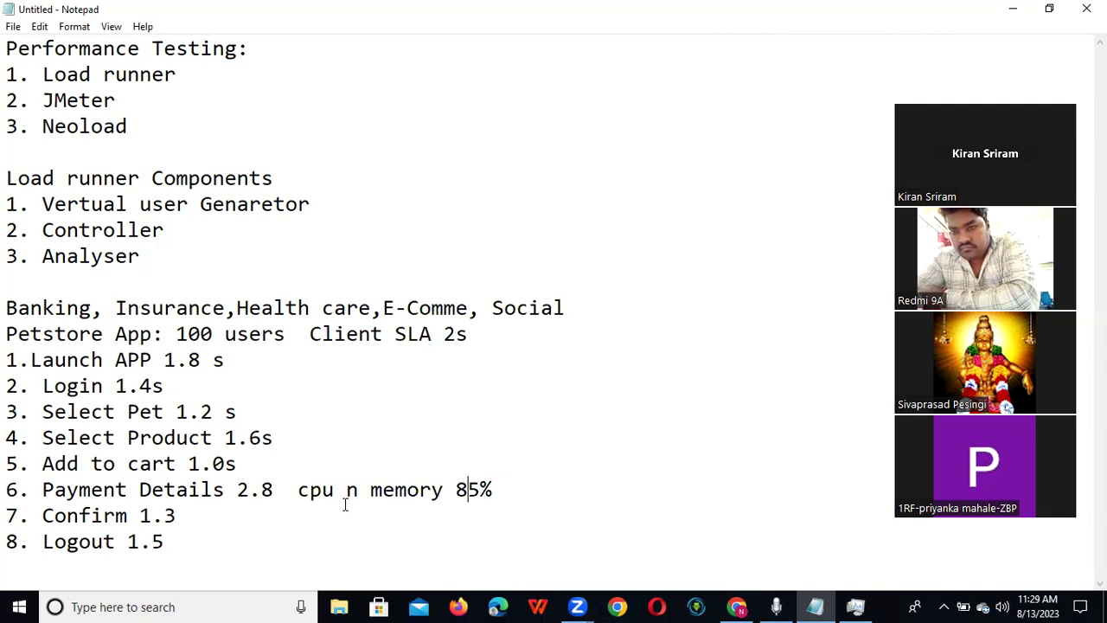
Set the response time on the Payment Details line to 1.8.
{"action": "left_click", "coordinate": [250, 490]}
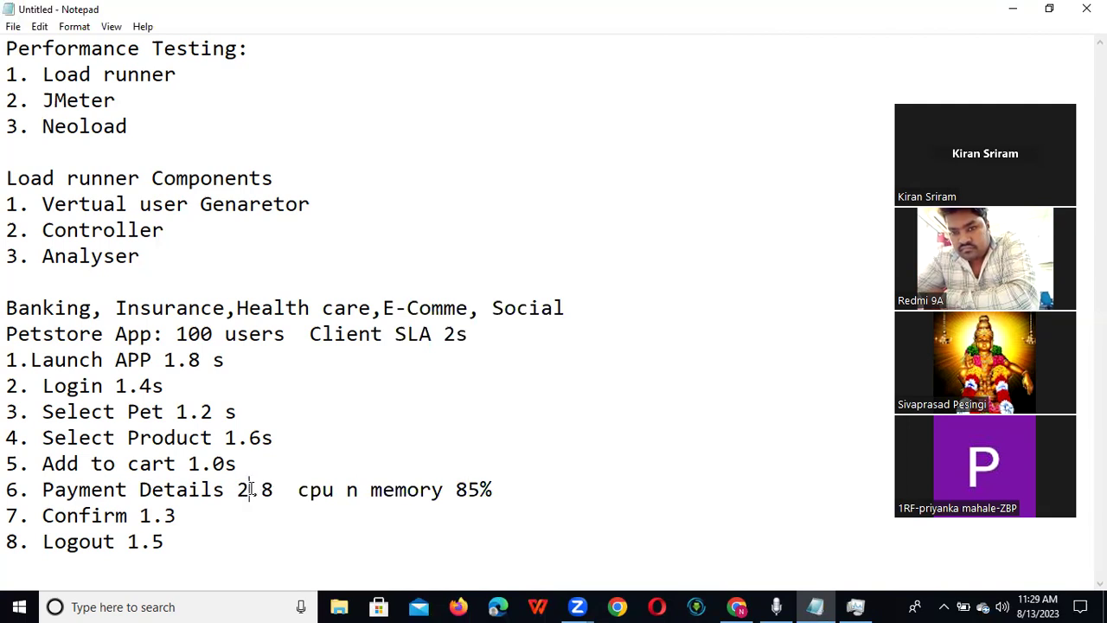
{"action": "key", "text": "BackSpace"}
{"action": "type", "text": "1"}
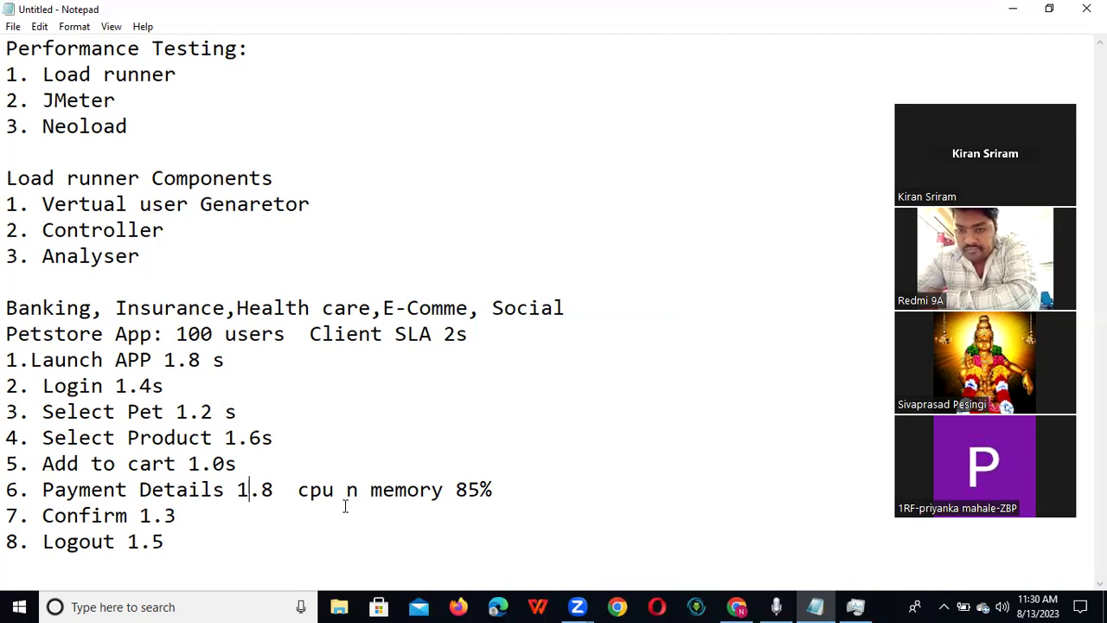
Review the Petstore App, Controller, Analyser and scenario step lines in the notes, and view the JPetStore page in the browser.
{"action": "key", "text": "alt+Tab"}
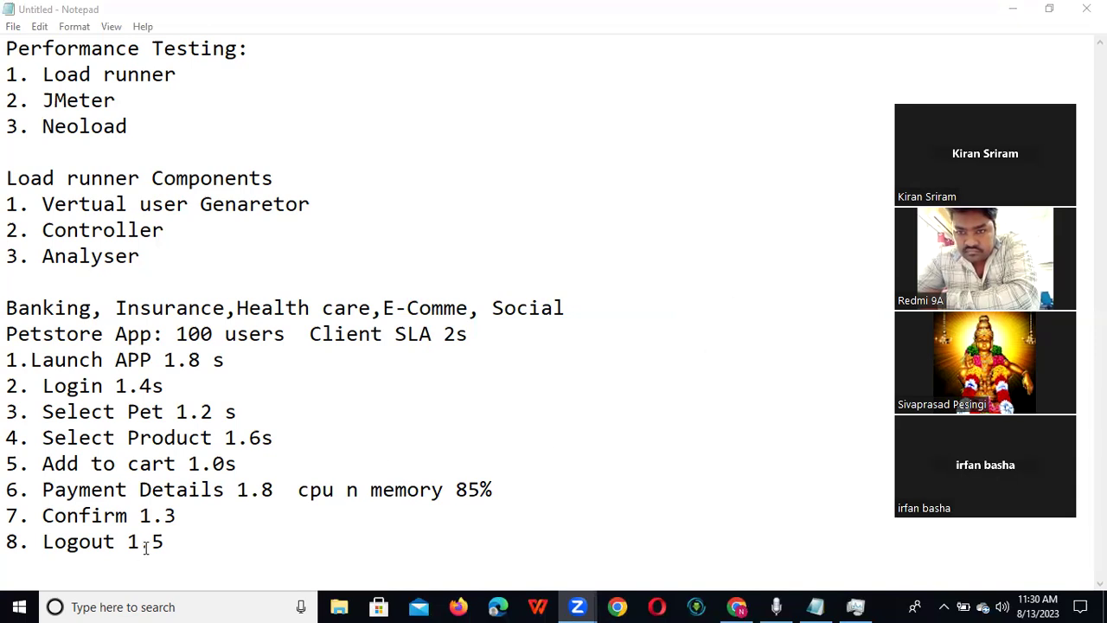
{"action": "left_click", "coordinate": [198, 540]}
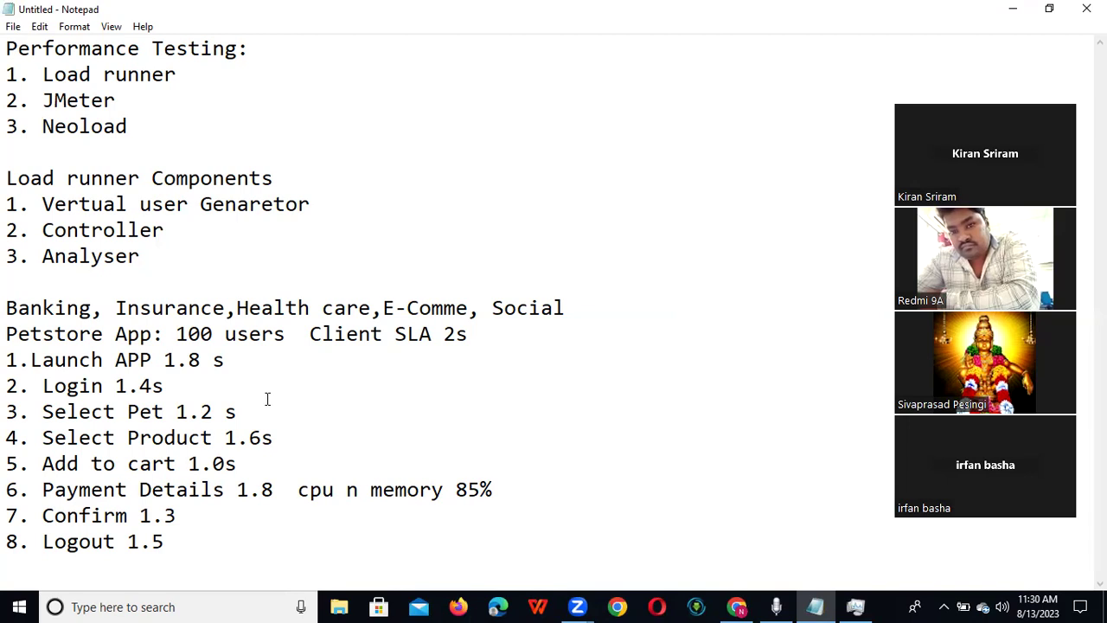
{"action": "left_click_drag", "start_coordinate": [7, 335], "coordinate": [161, 334]}
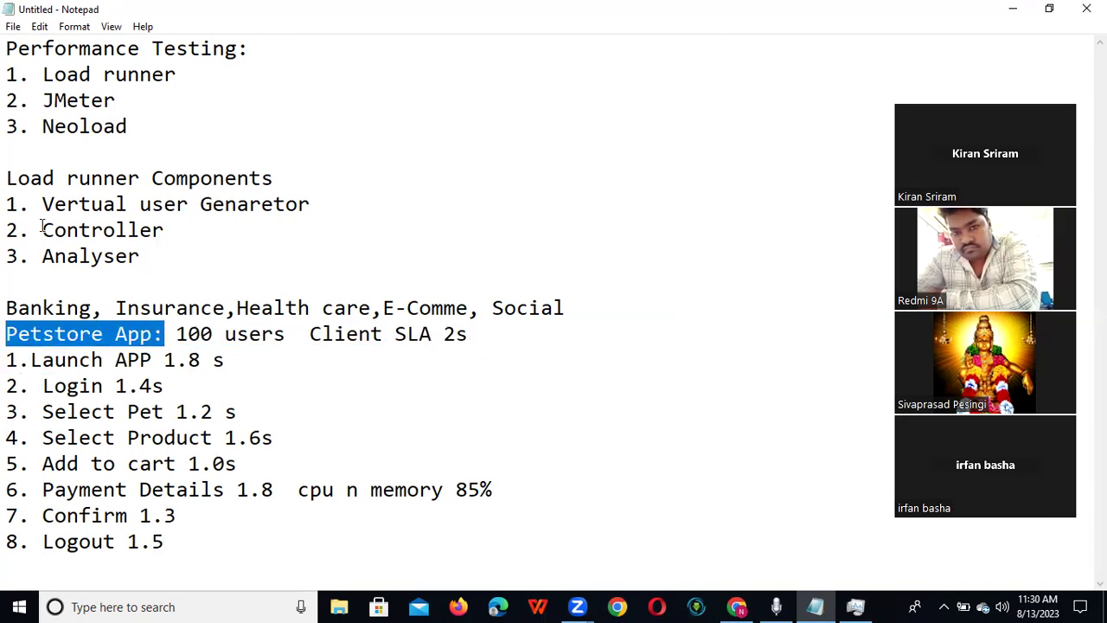
{"action": "left_click_drag", "start_coordinate": [42, 229], "coordinate": [173, 228]}
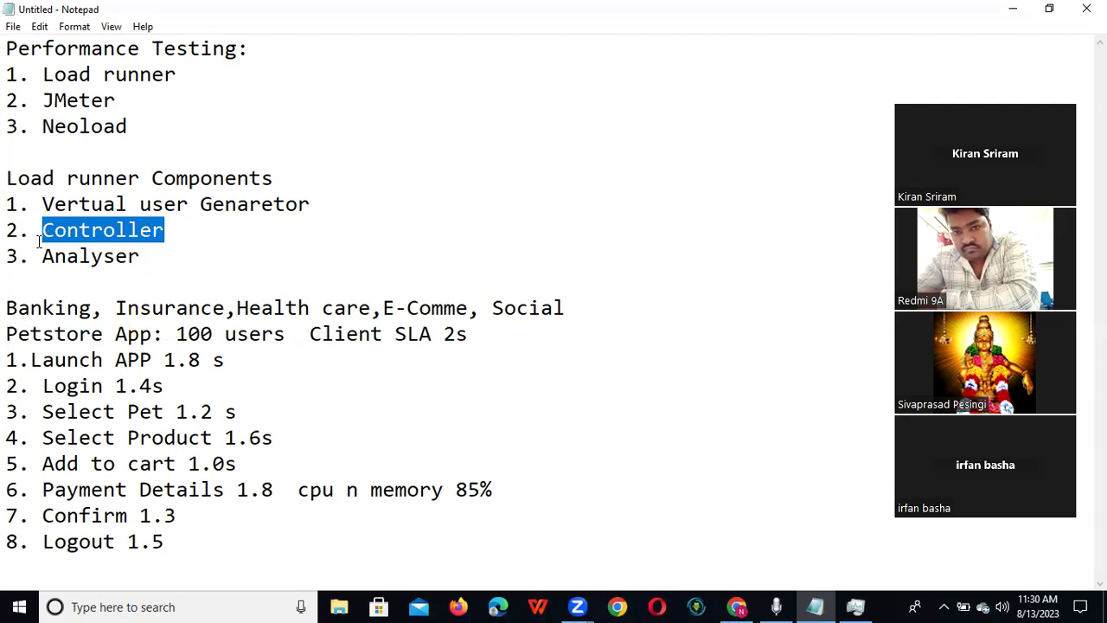
{"action": "double_click", "coordinate": [112, 256]}
{"action": "left_click_drag", "start_coordinate": [42, 386], "coordinate": [228, 530]}
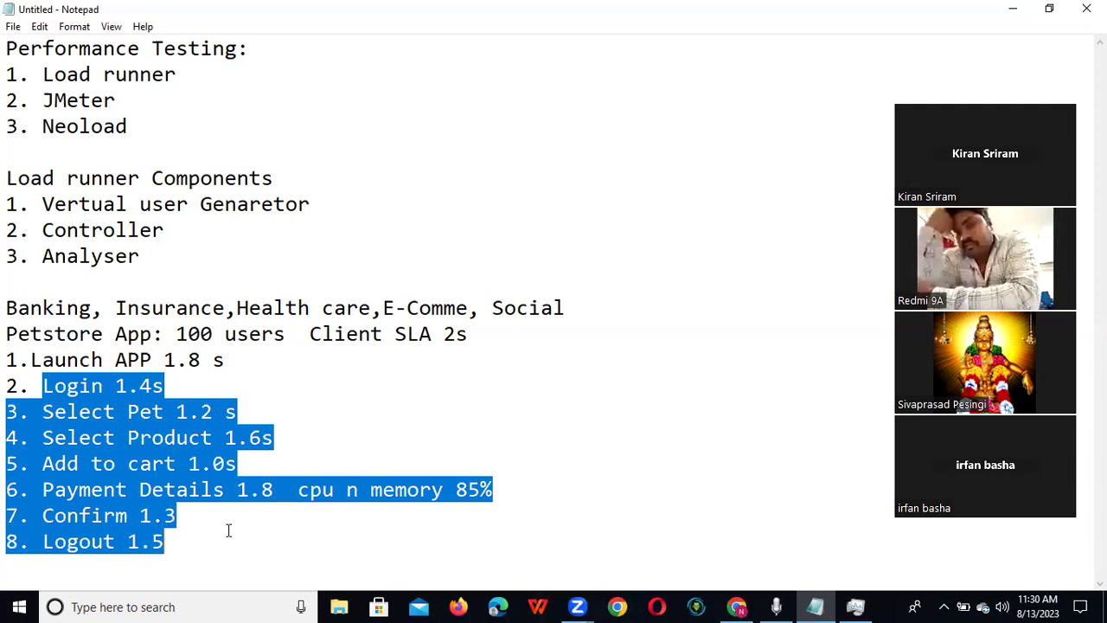
{"action": "left_click", "coordinate": [1012, 9]}
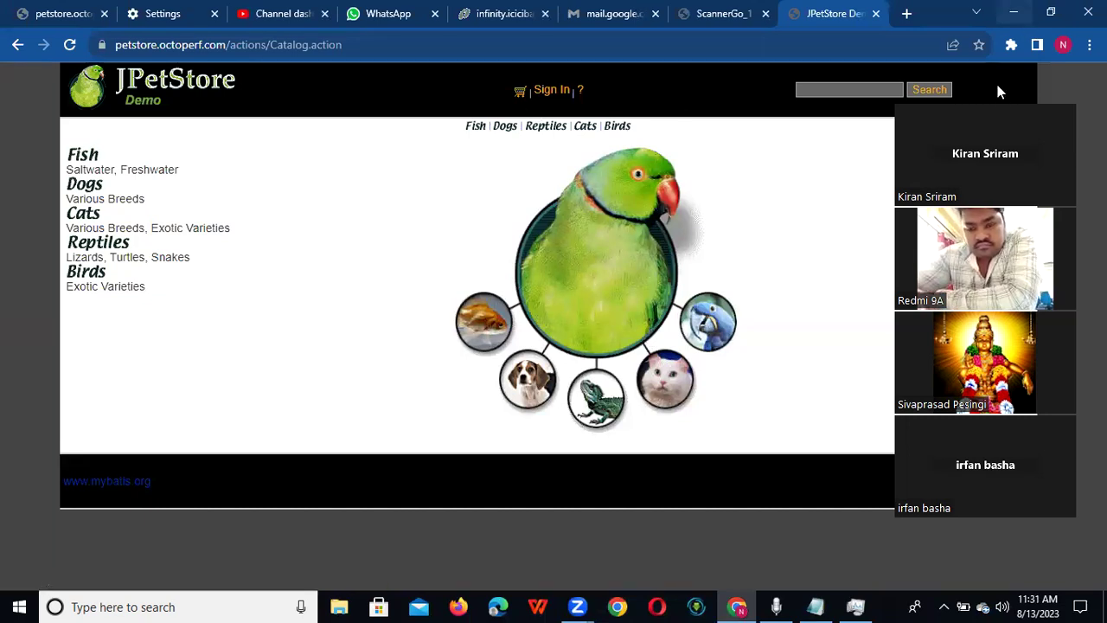
{"action": "left_click", "coordinate": [815, 605]}
{"action": "left_click", "coordinate": [337, 416]}
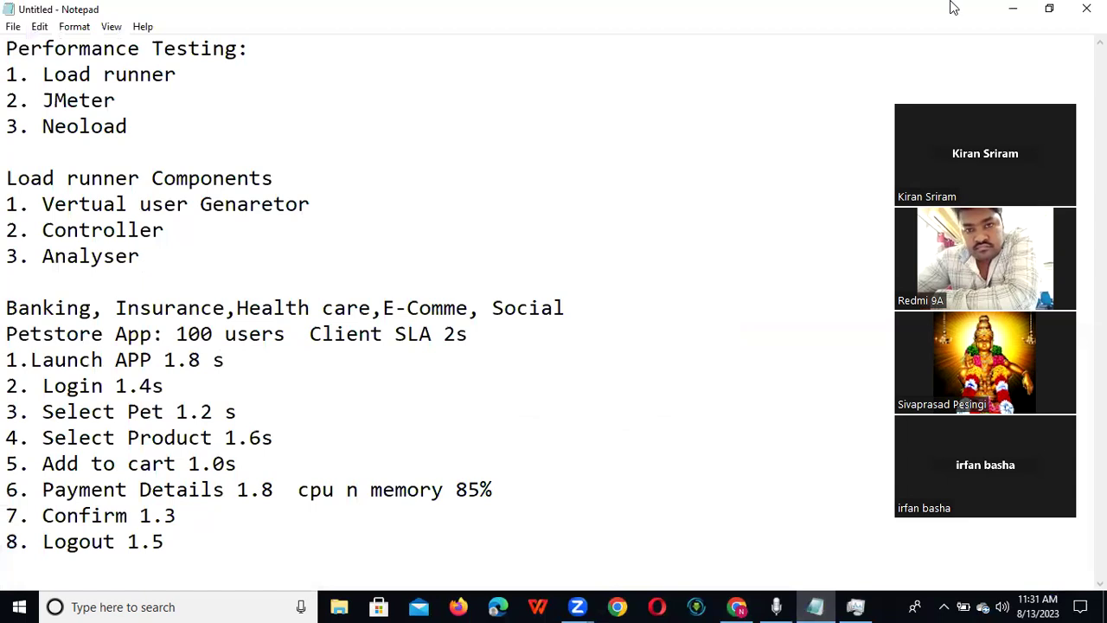
{"action": "left_click", "coordinate": [1008, 10]}
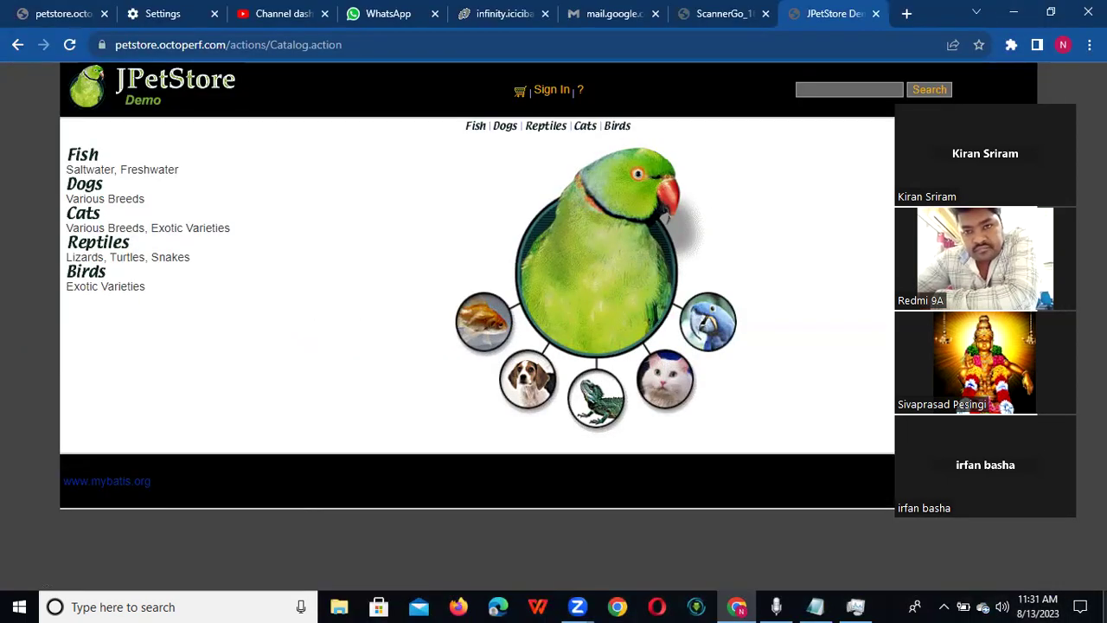
Launch Virtual User Generator from the desktop and start adding a new script.
{"action": "left_click", "coordinate": [1105, 607]}
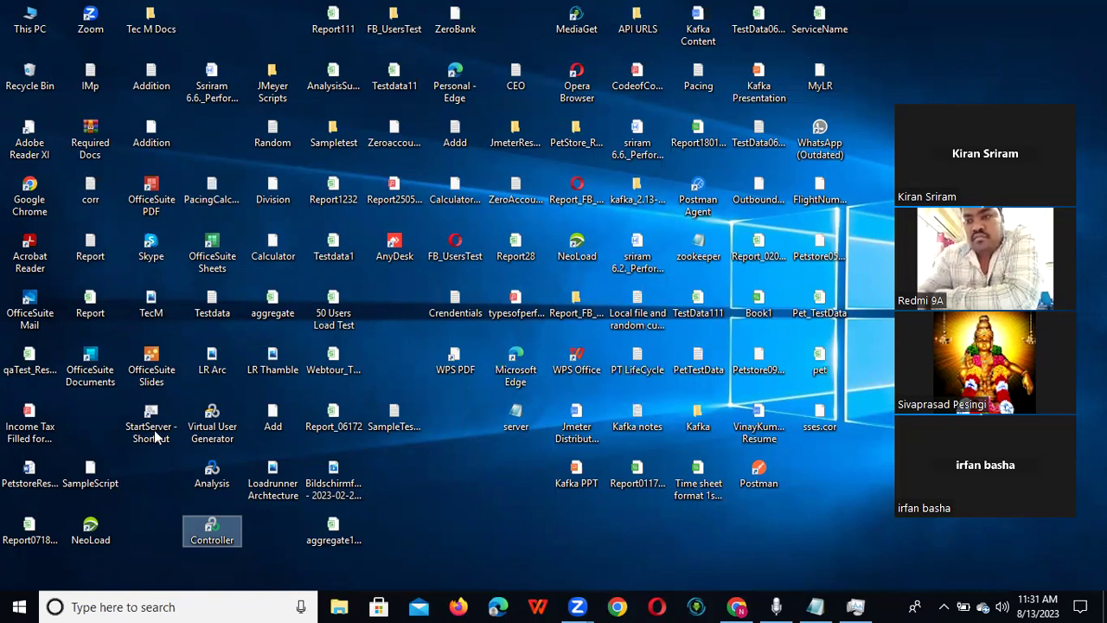
{"action": "double_click", "coordinate": [229, 424]}
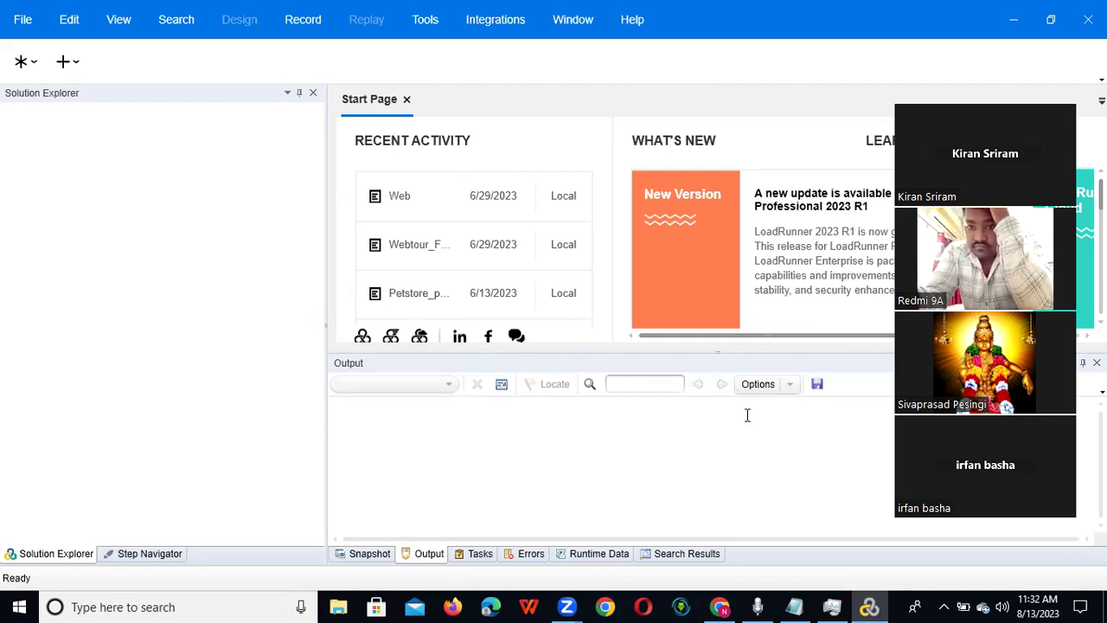
{"action": "left_click", "coordinate": [76, 68]}
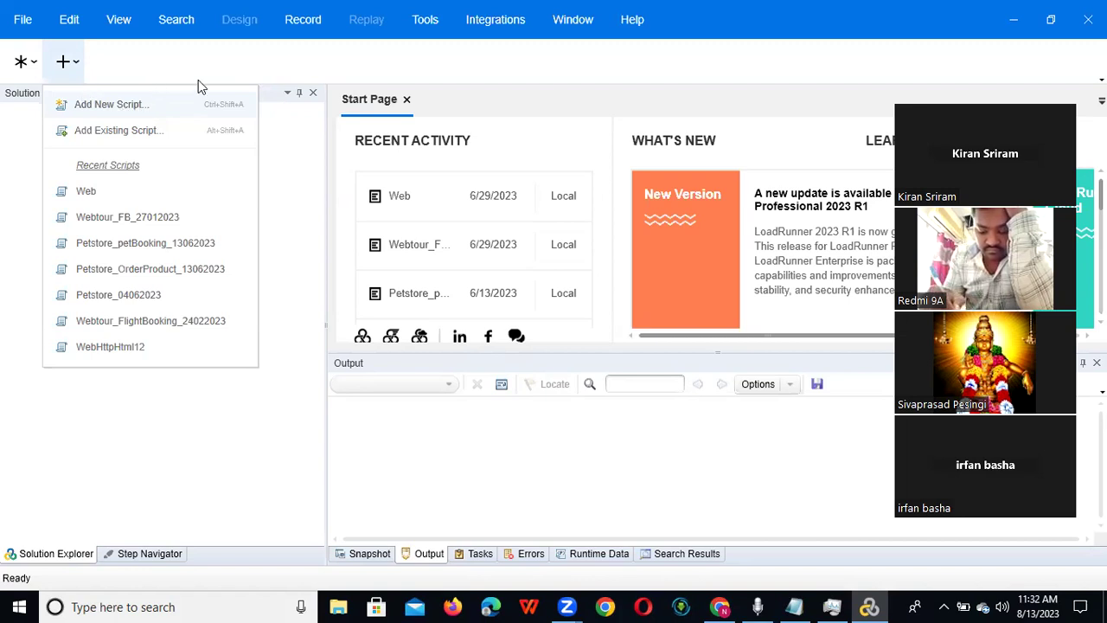
{"action": "left_click", "coordinate": [129, 105]}
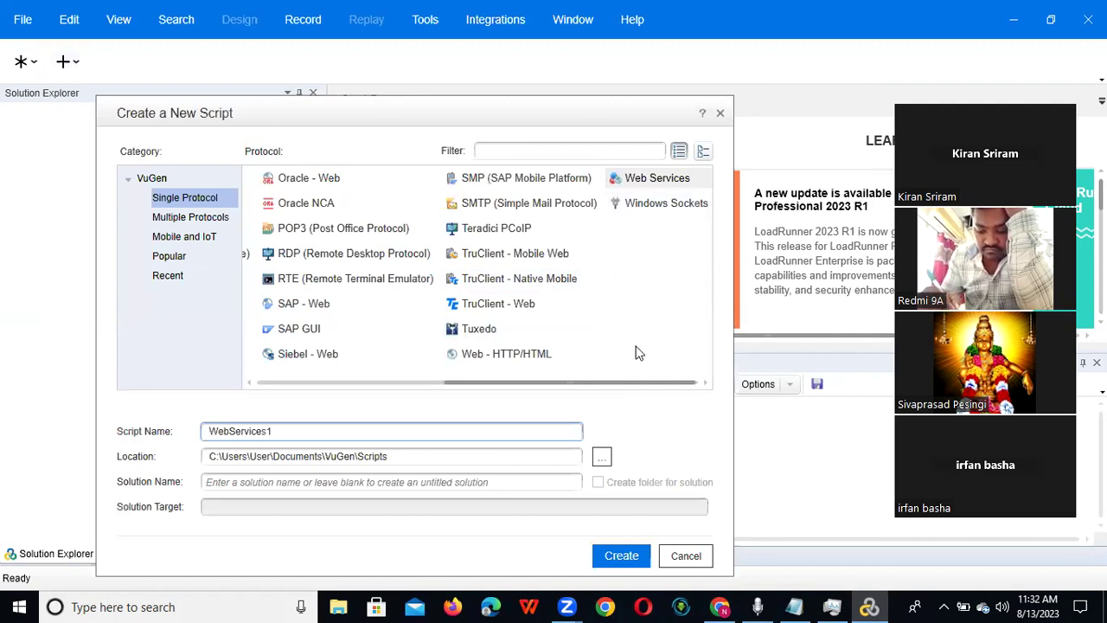
Create a single-protocol Web - HTTP/HTML script named Petstore_PetBooking_13082023 in the default location.
{"action": "left_click", "coordinate": [502, 356]}
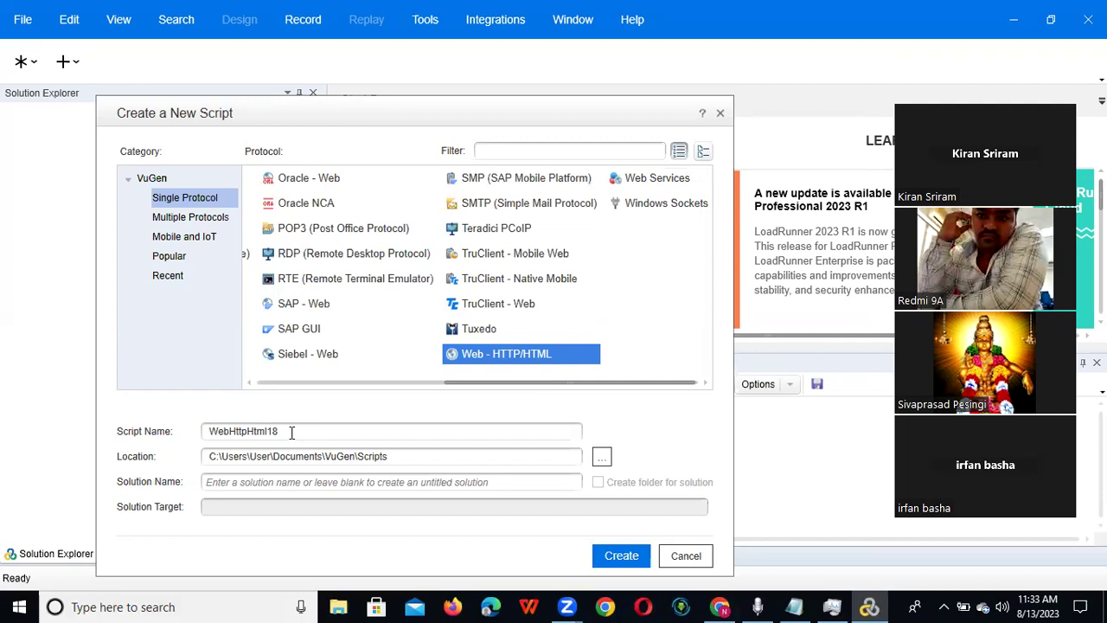
{"action": "left_click_drag", "start_coordinate": [292, 432], "coordinate": [160, 431]}
{"action": "key", "text": "BackSpace"}
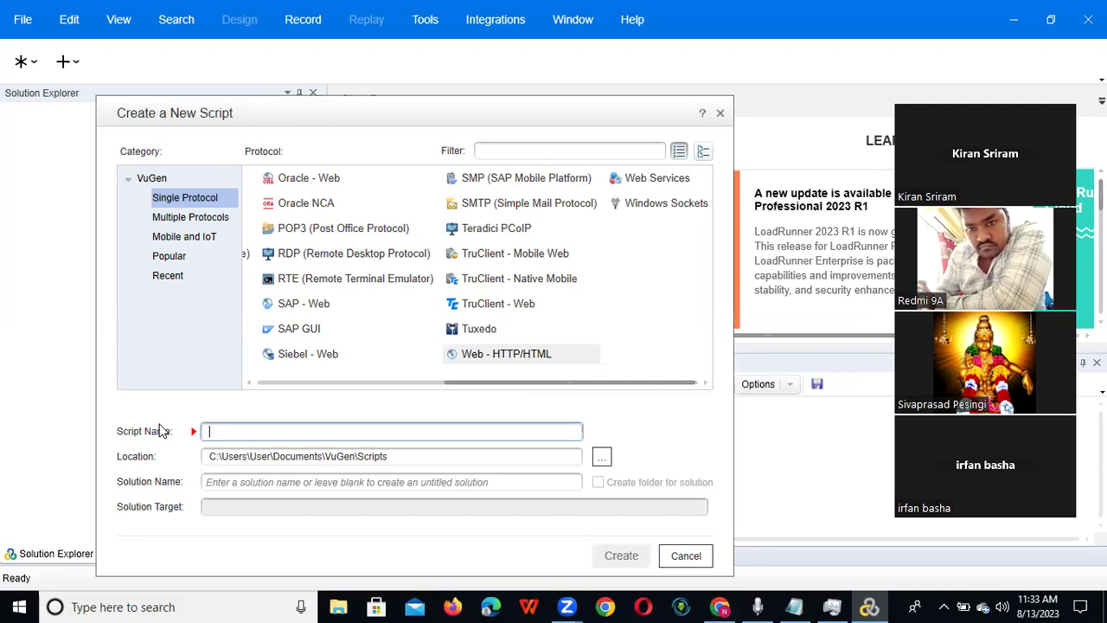
{"action": "type", "text": "Pet"}
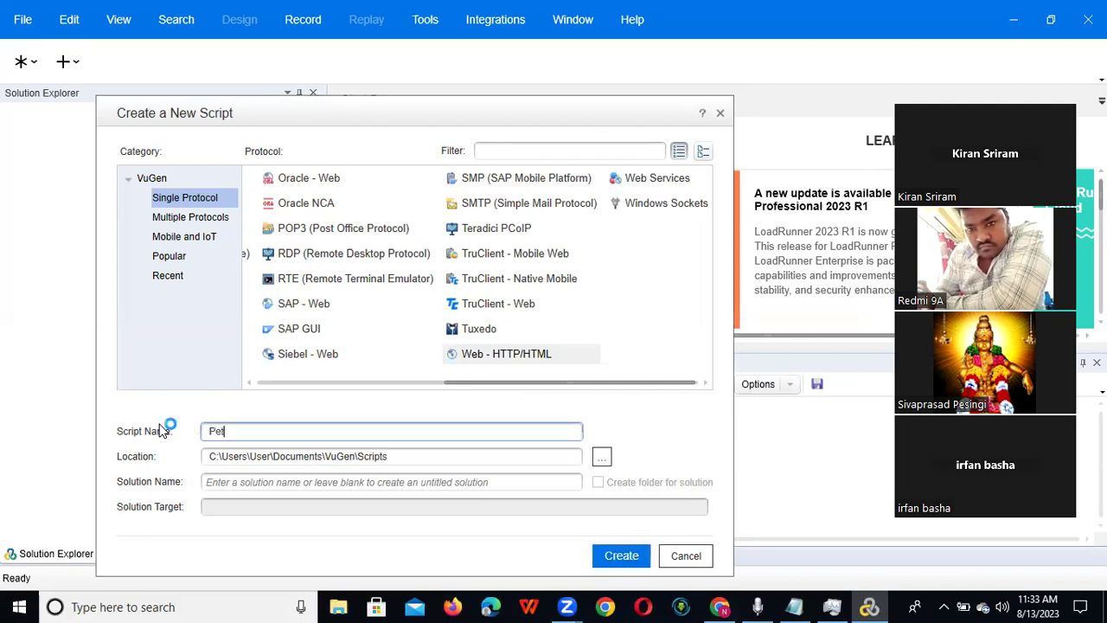
{"action": "type", "text": "store"}
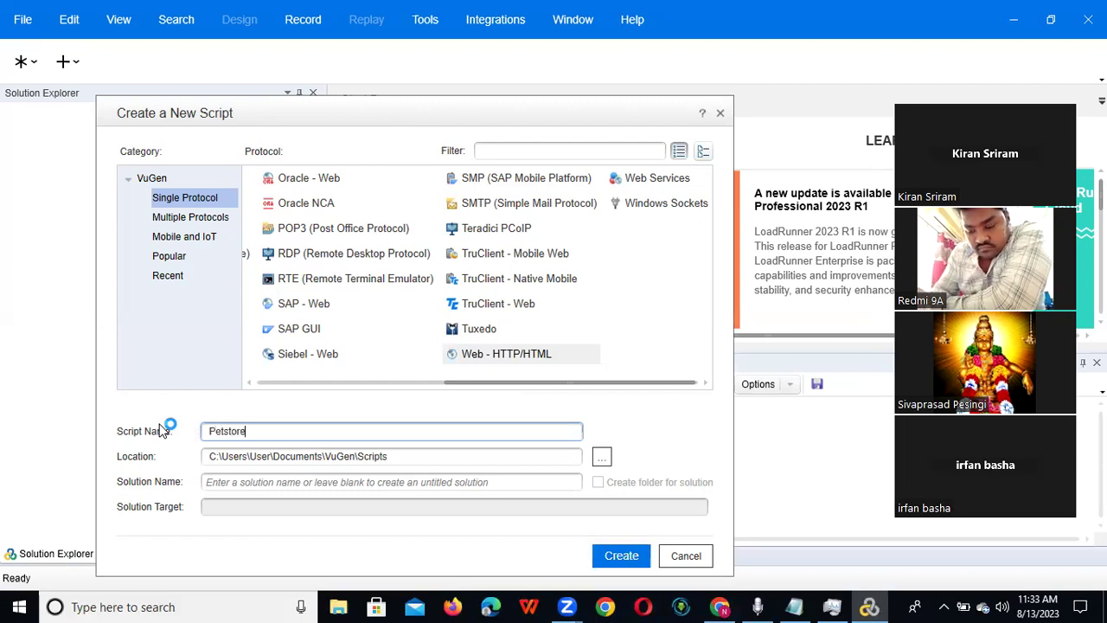
{"action": "type", "text": "_"}
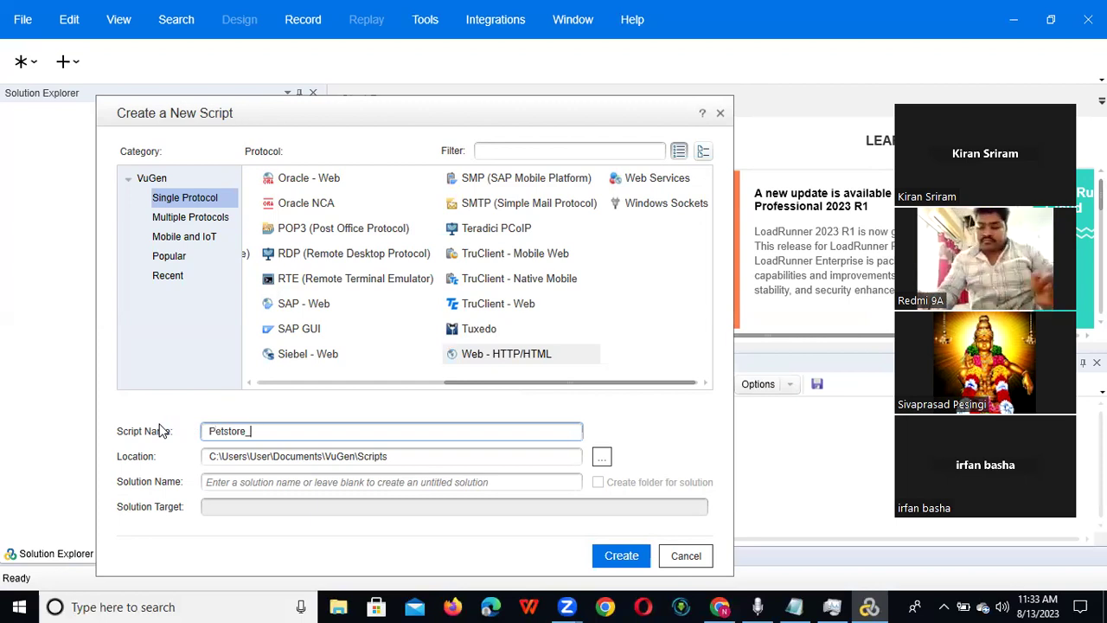
{"action": "type", "text": "Boo"}
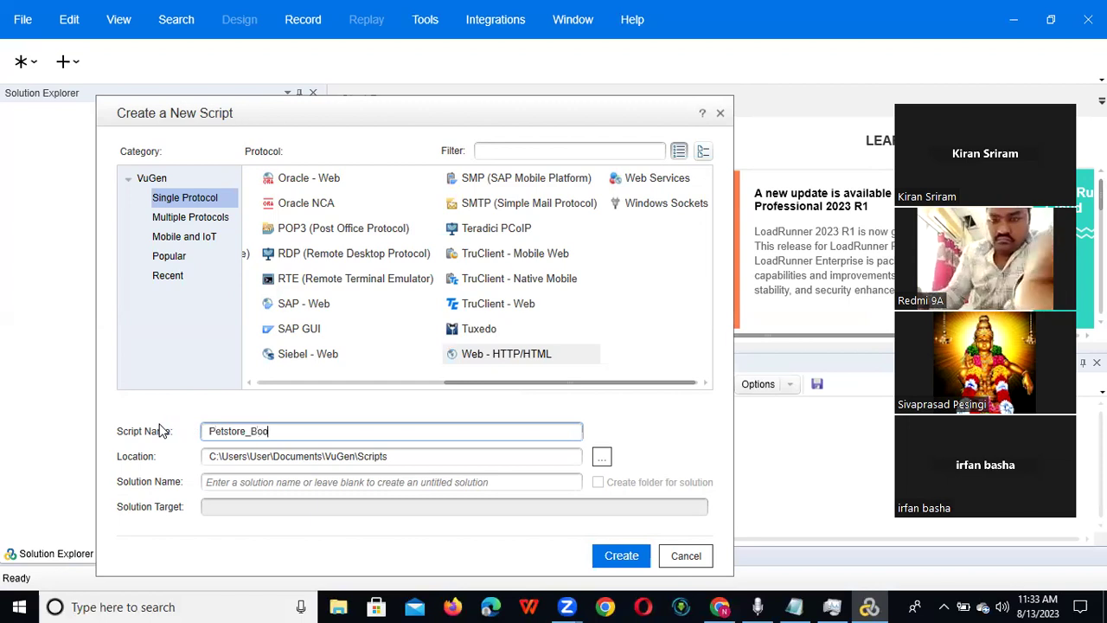
{"action": "key", "text": "BackSpace"}
{"action": "key", "text": "BackSpace"}
{"action": "key", "text": "BackSpace"}
{"action": "type", "text": "PetB"}
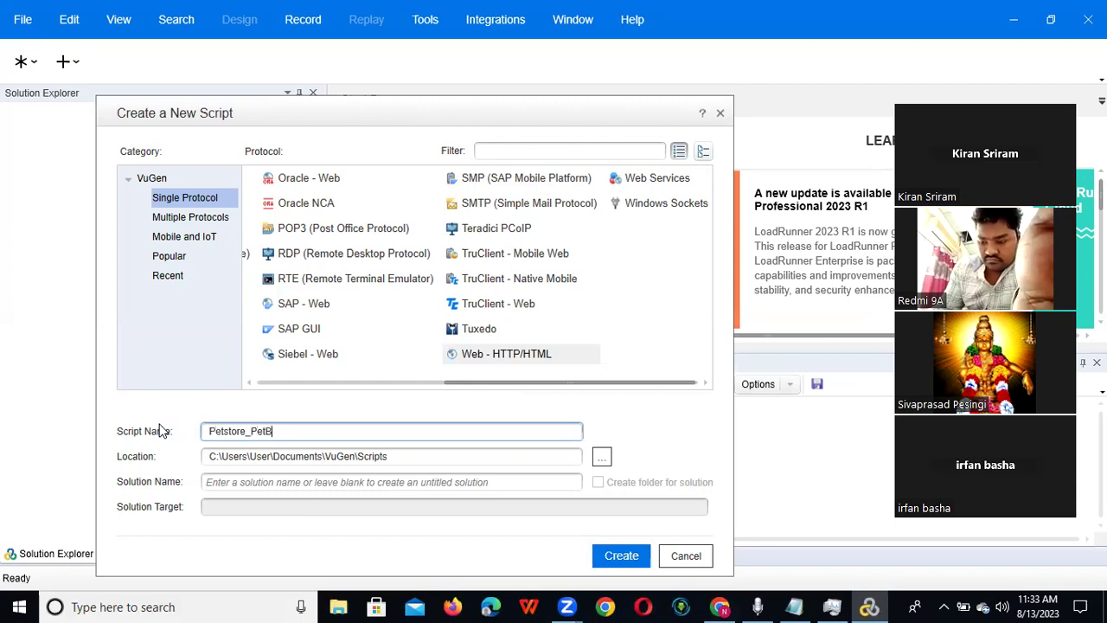
{"action": "type", "text": "ooking"}
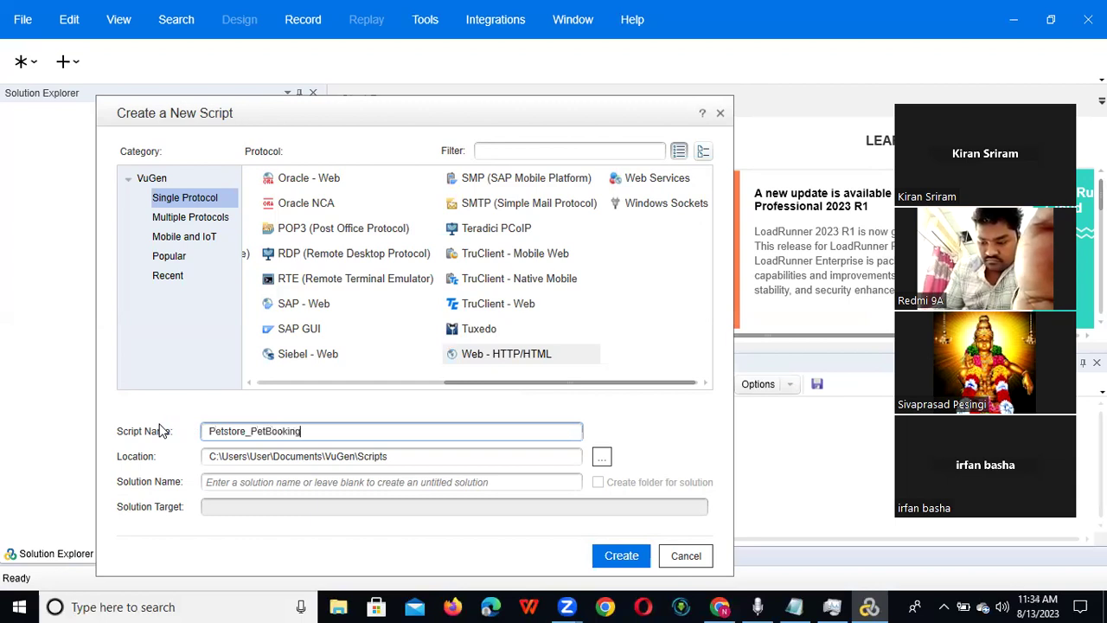
{"action": "type", "text": "_"}
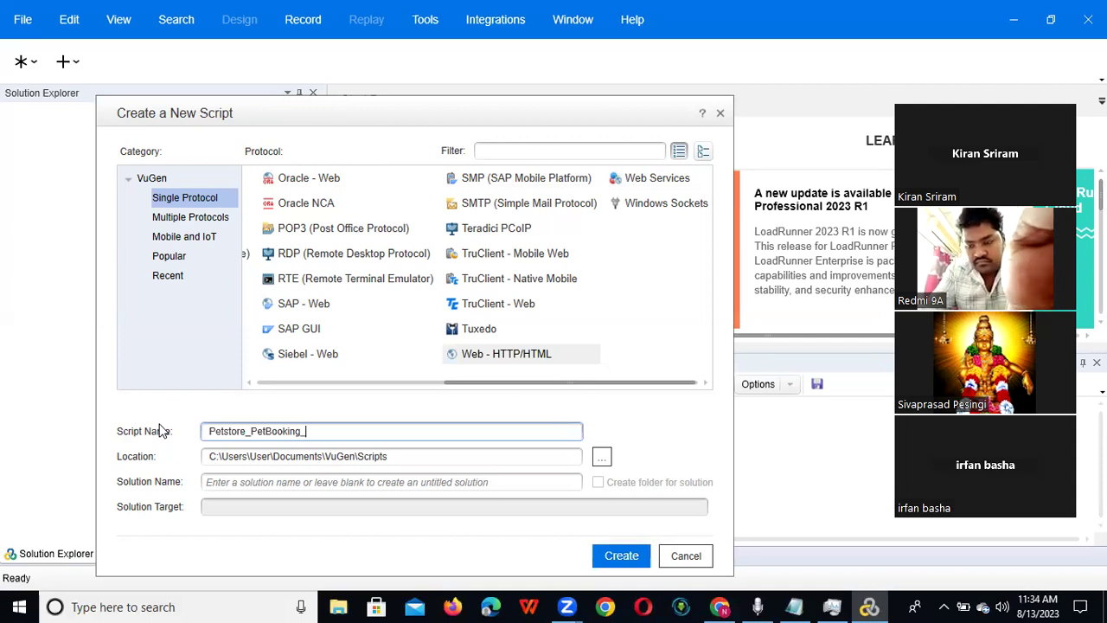
{"action": "type", "text": "130"}
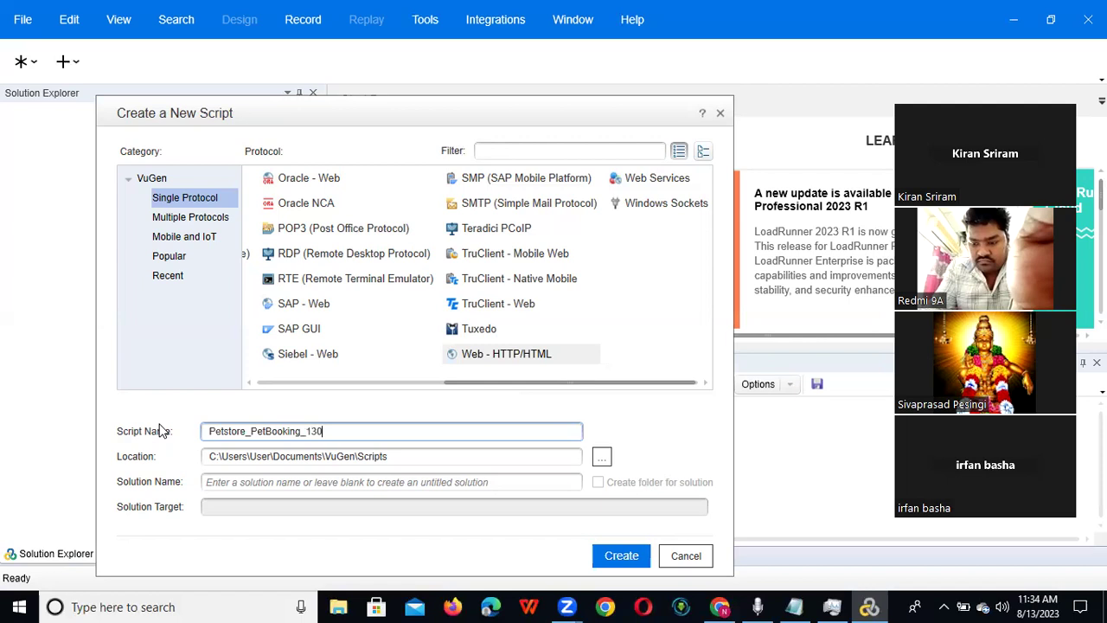
{"action": "type", "text": "82023"}
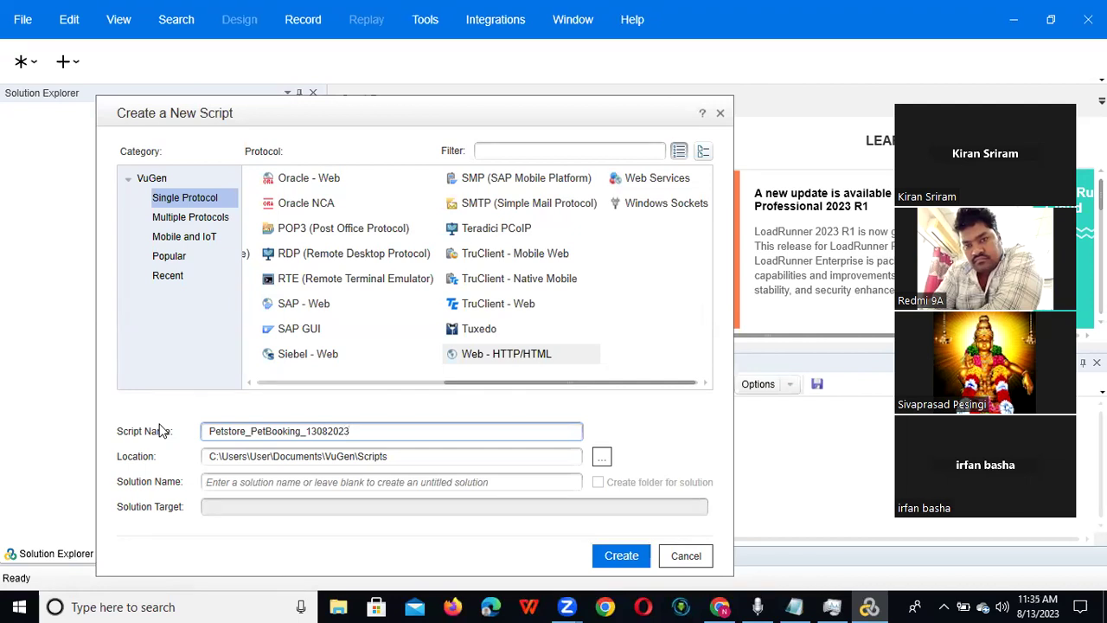
{"action": "left_click", "coordinate": [620, 561]}
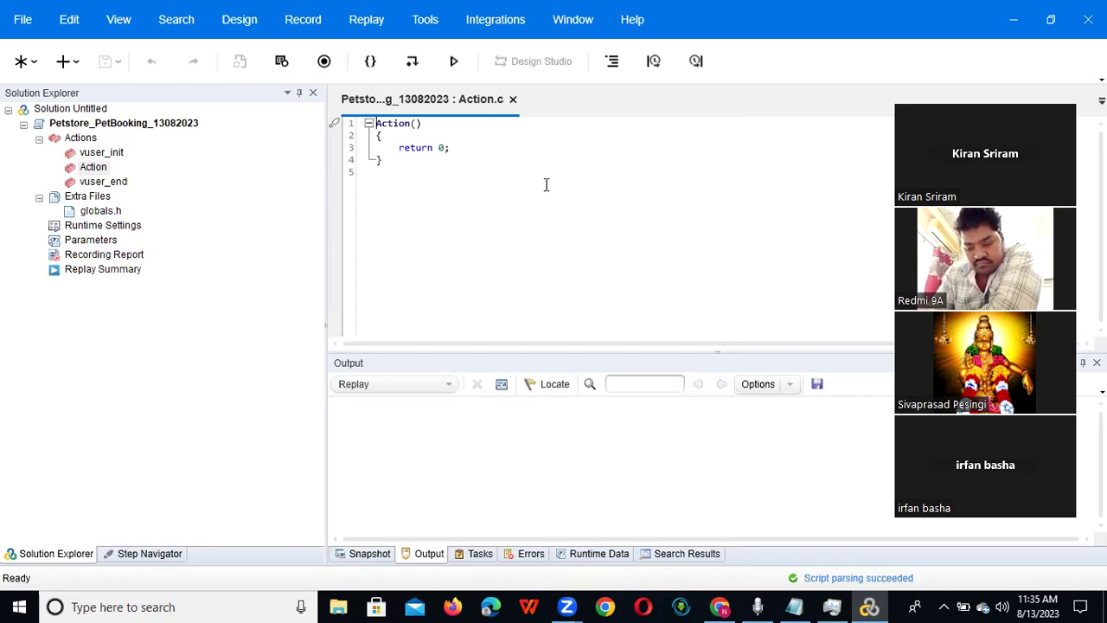
Open the script's recording setup and choose Web Browser as the recording mode with Google Chrome as the application.
{"action": "left_click", "coordinate": [324, 63]}
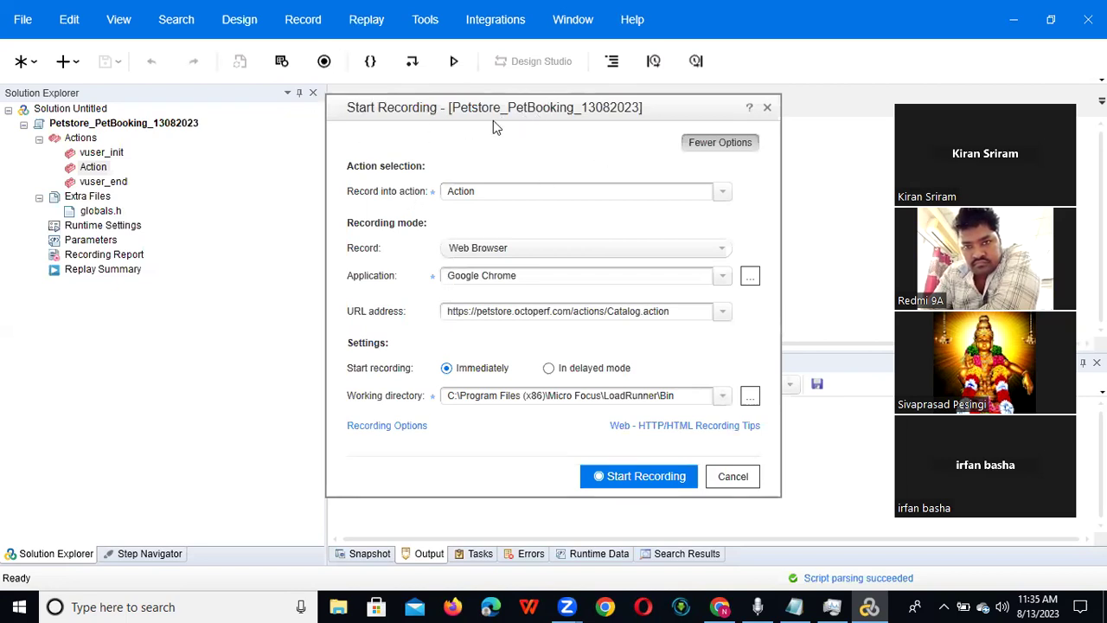
{"action": "left_click", "coordinate": [536, 251]}
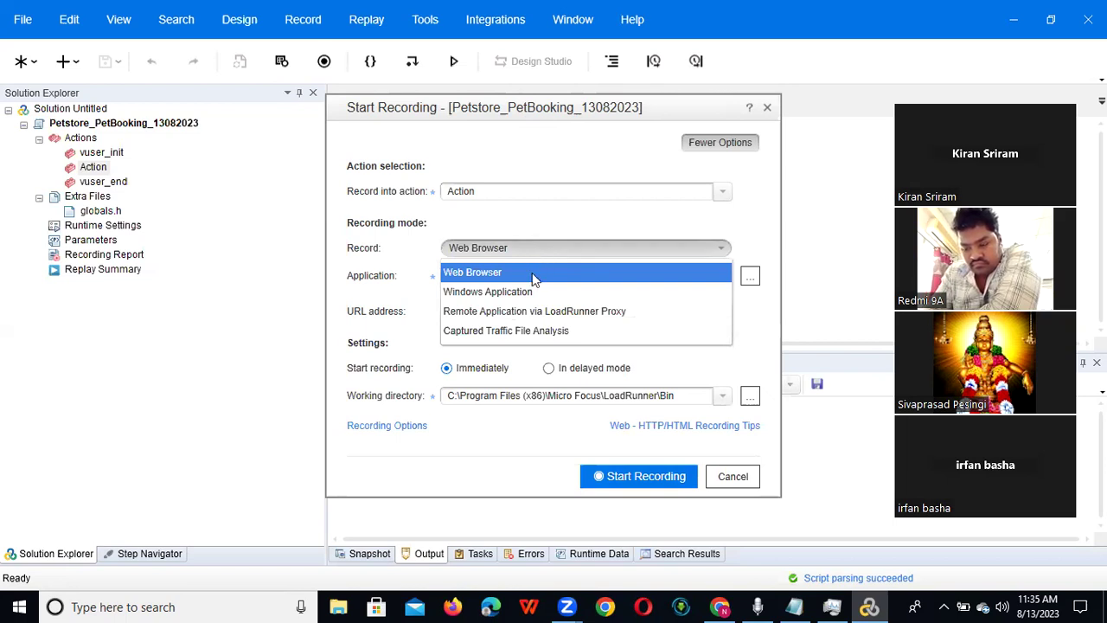
{"action": "left_click", "coordinate": [534, 273]}
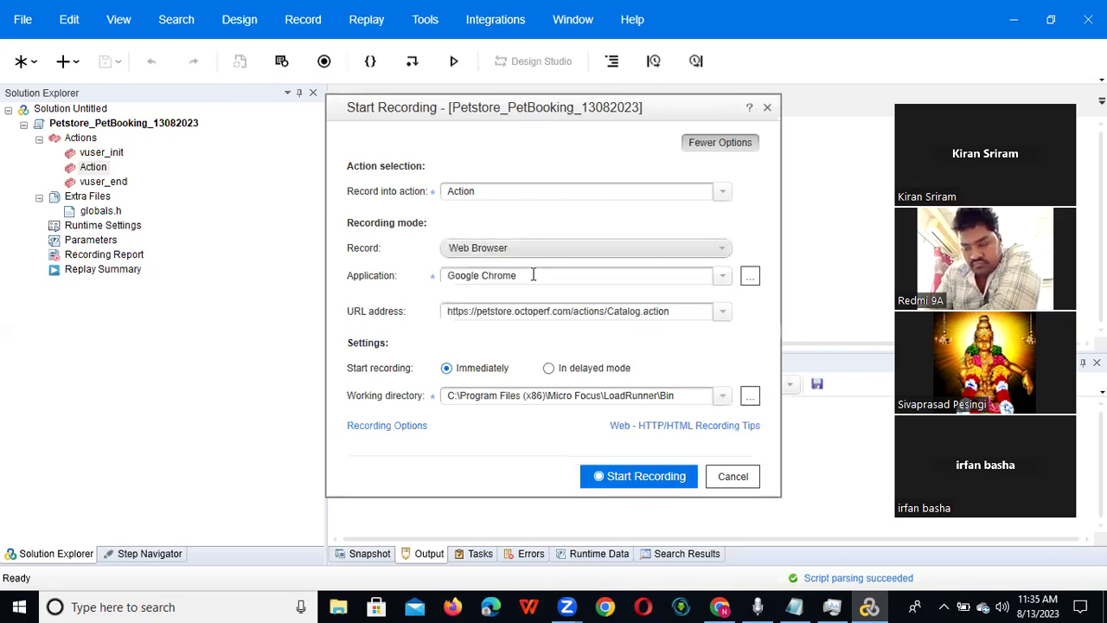
{"action": "left_click", "coordinate": [723, 277]}
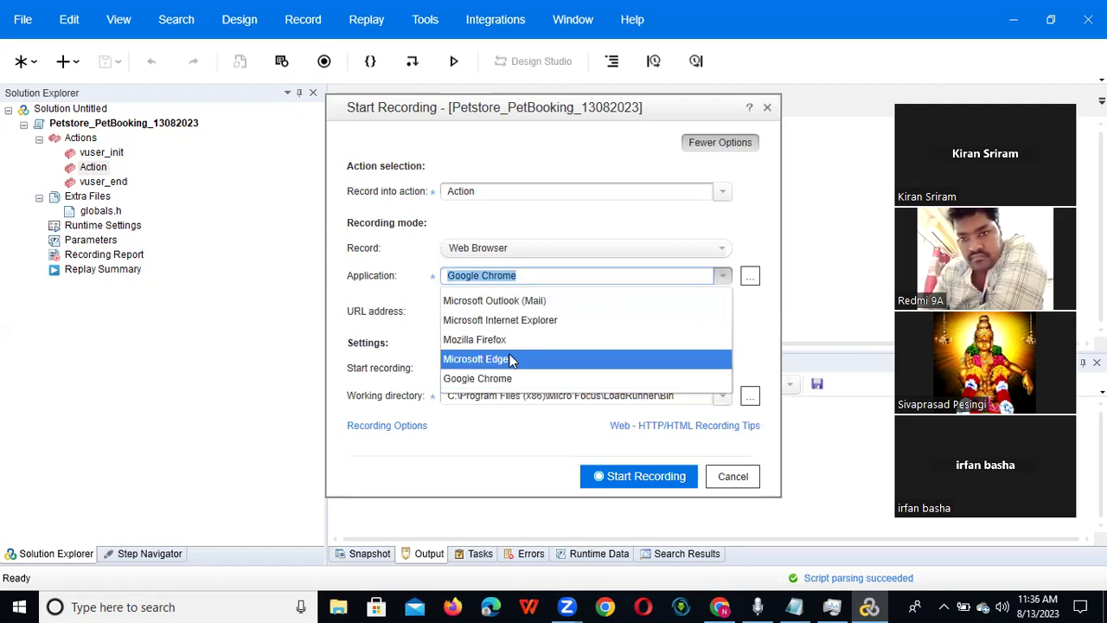
{"action": "left_click", "coordinate": [482, 381]}
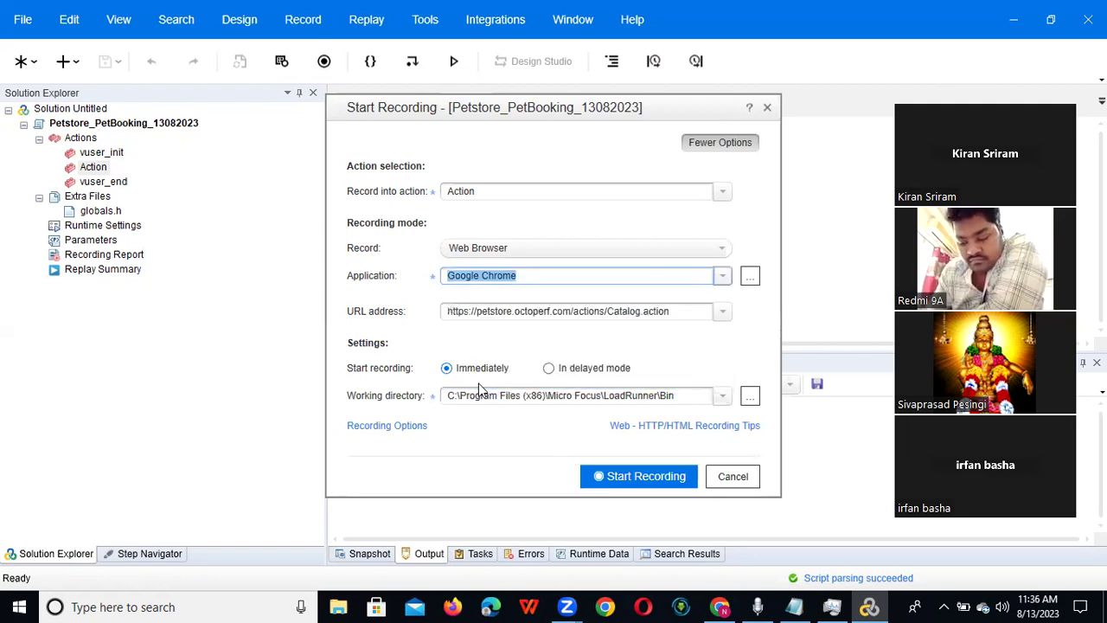
{"action": "left_click", "coordinate": [674, 314]}
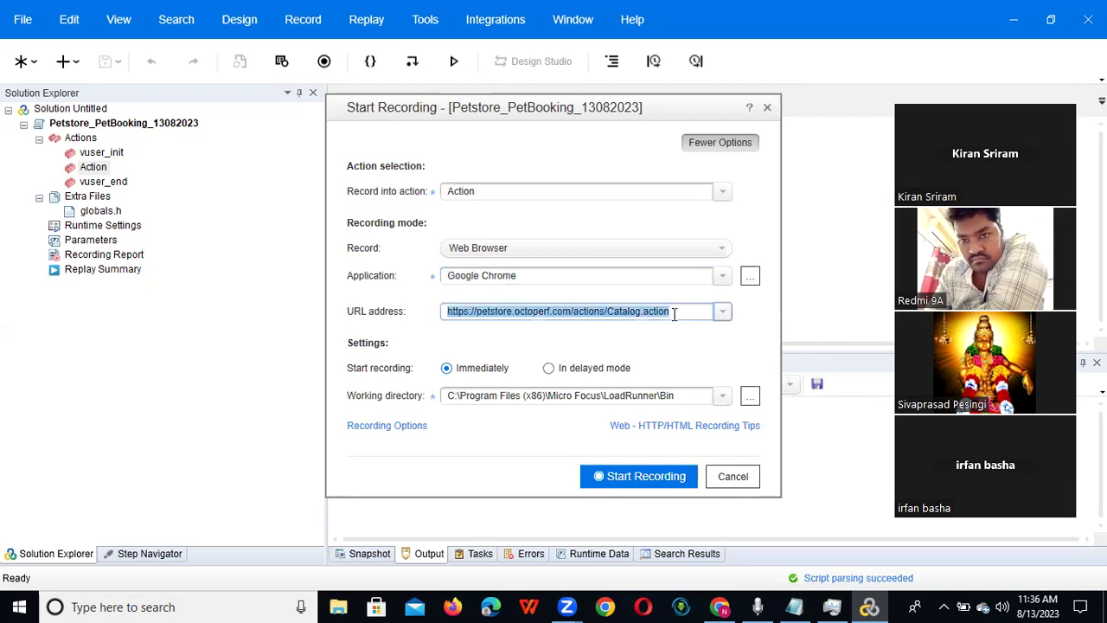
{"action": "key", "text": "BackSpace"}
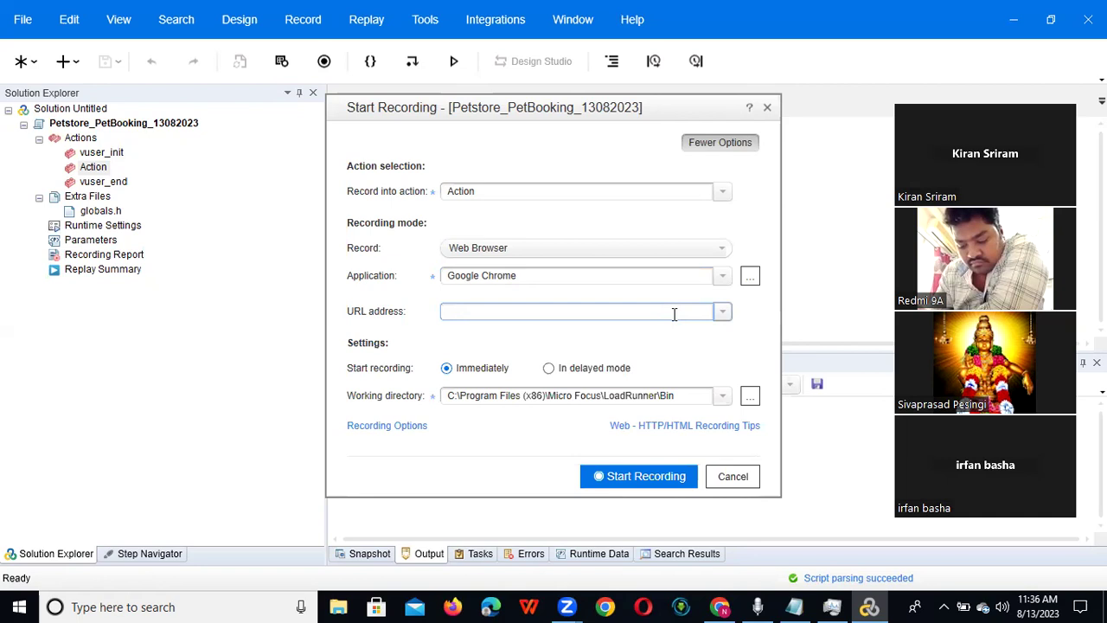
{"action": "type", "text": "w"}
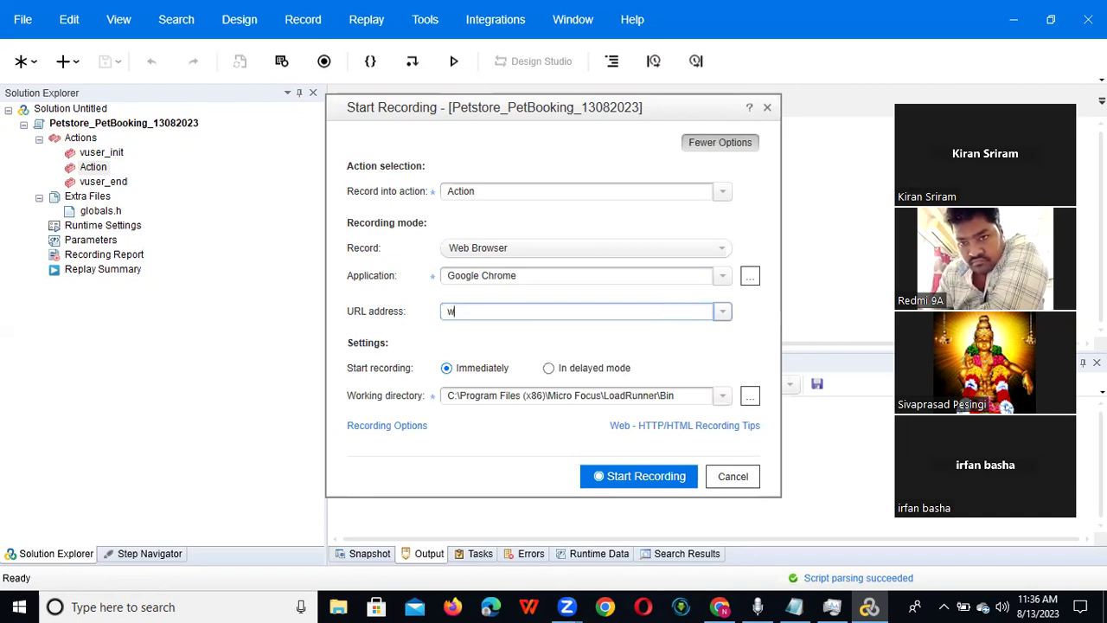
{"action": "type", "text": "ww"}
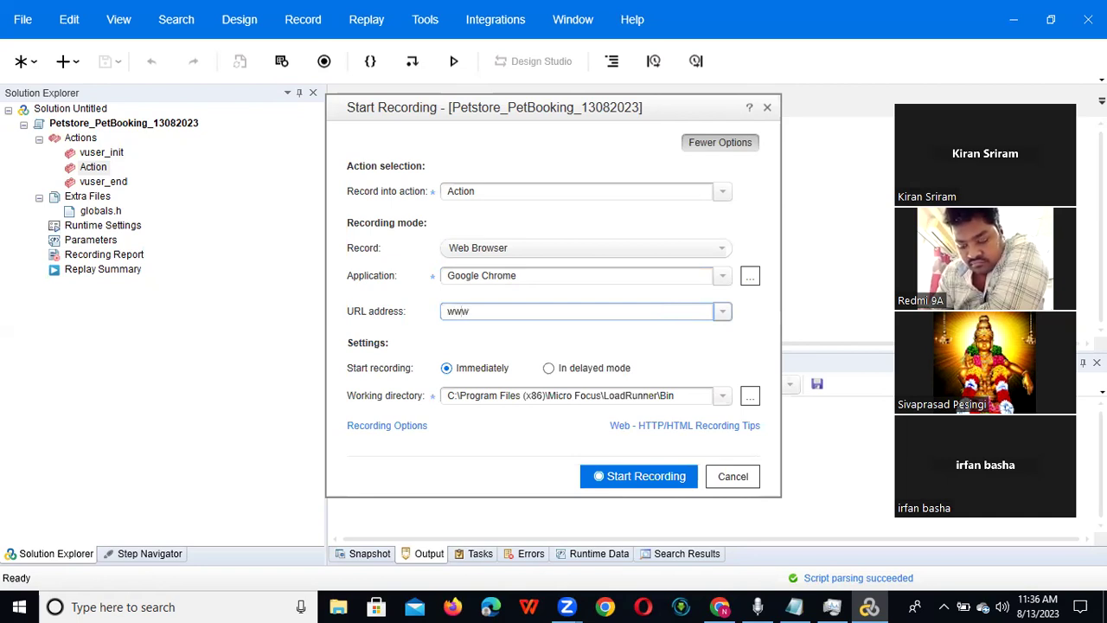
{"action": "type", "text": ".sbi"}
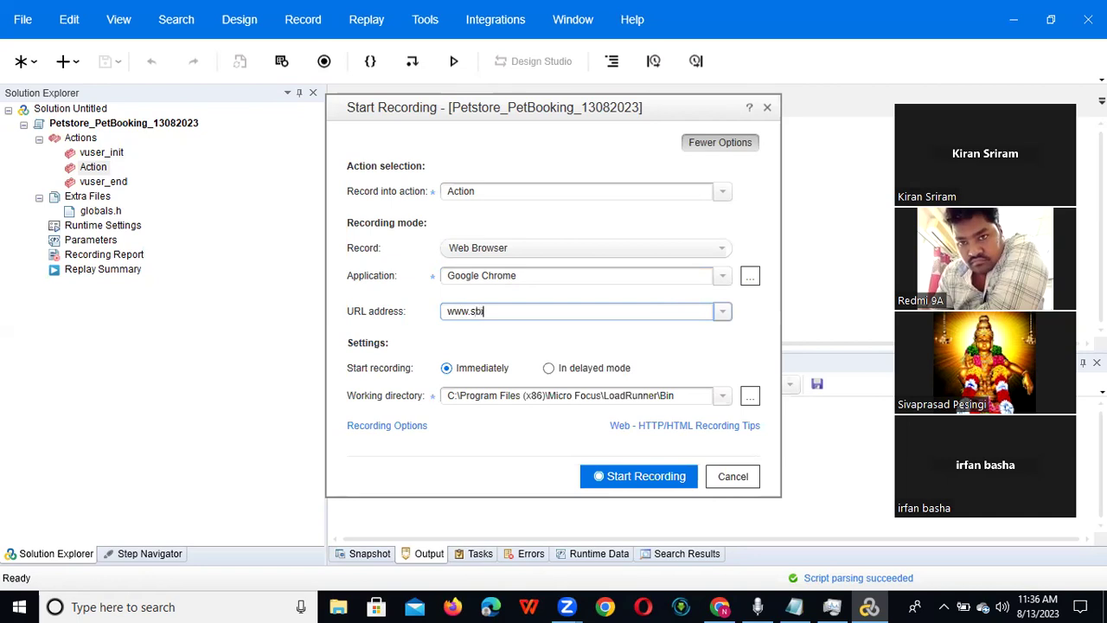
{"action": "type", "text": ".co"}
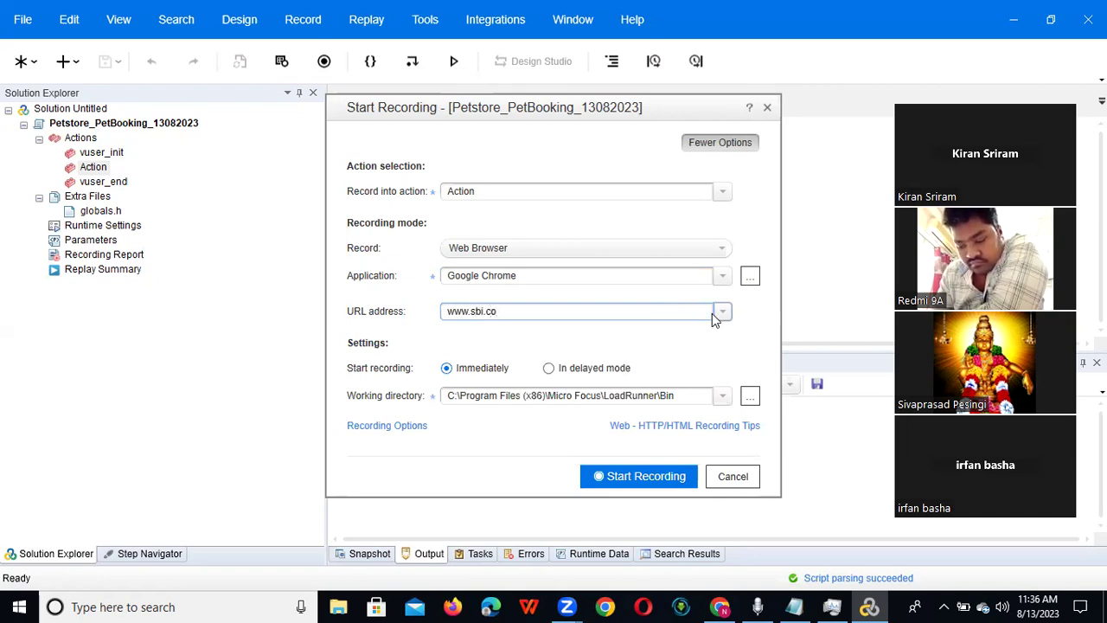
{"action": "type", "text": ".in"}
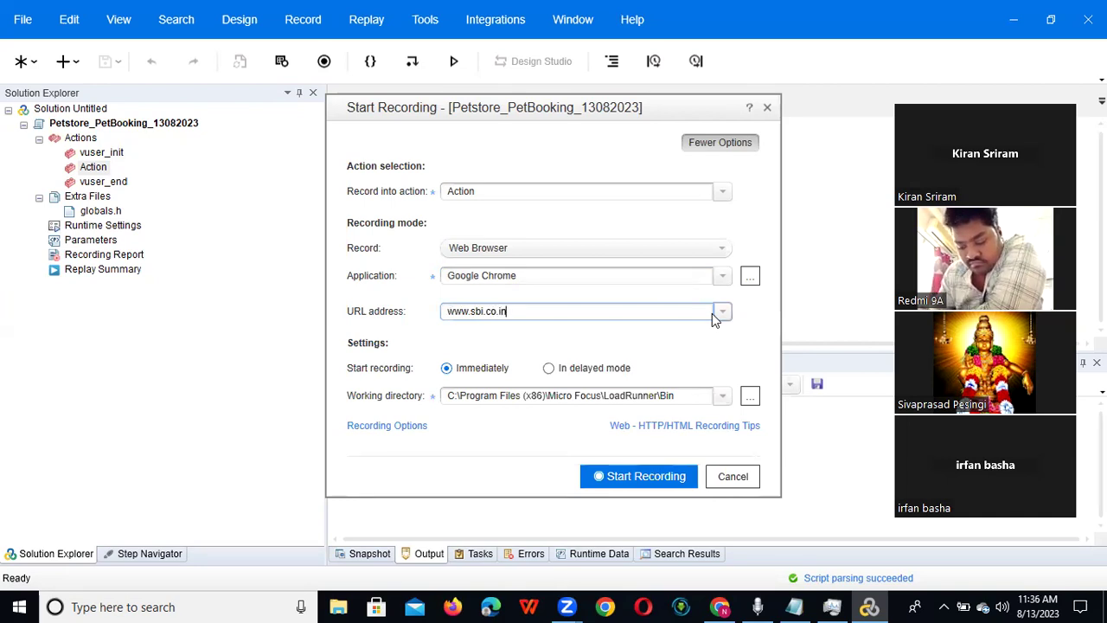
{"action": "key", "text": "BackSpace"}
{"action": "key", "text": "BackSpace"}
{"action": "key", "text": "BackSpace"}
{"action": "key", "text": "BackSpace"}
{"action": "key", "text": "BackSpace"}
{"action": "key", "text": "BackSpace"}
{"action": "key", "text": "BackSpace"}
{"action": "key", "text": "BackSpace"}
{"action": "key", "text": "BackSpace"}
{"action": "key", "text": "BackSpace"}
{"action": "key", "text": "BackSpace"}
{"action": "key", "text": "BackSpace"}
{"action": "key", "text": "BackSpace"}
{"action": "type", "text": "www.facebook"}
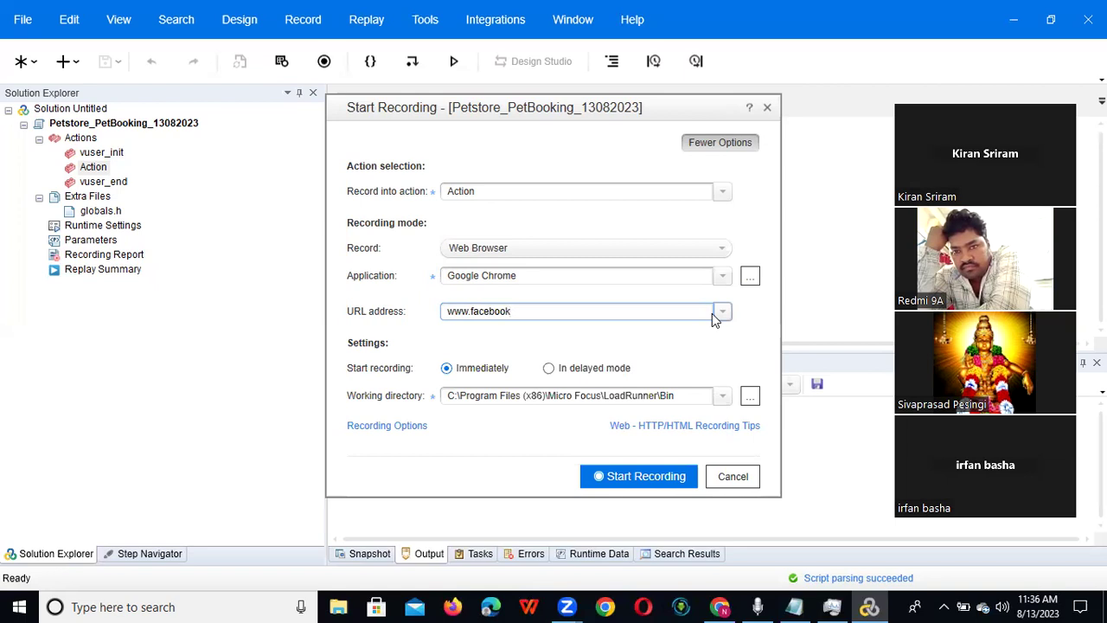
{"action": "key", "text": "BackSpace"}
{"action": "key", "text": "BackSpace"}
{"action": "key", "text": "BackSpace"}
{"action": "key", "text": "BackSpace"}
{"action": "key", "text": "BackSpace"}
{"action": "key", "text": "BackSpace"}
{"action": "key", "text": "BackSpace"}
{"action": "key", "text": "BackSpace"}
{"action": "key", "text": "BackSpace"}
{"action": "key", "text": "BackSpace"}
{"action": "key", "text": "BackSpace"}
{"action": "key", "text": "BackSpace"}
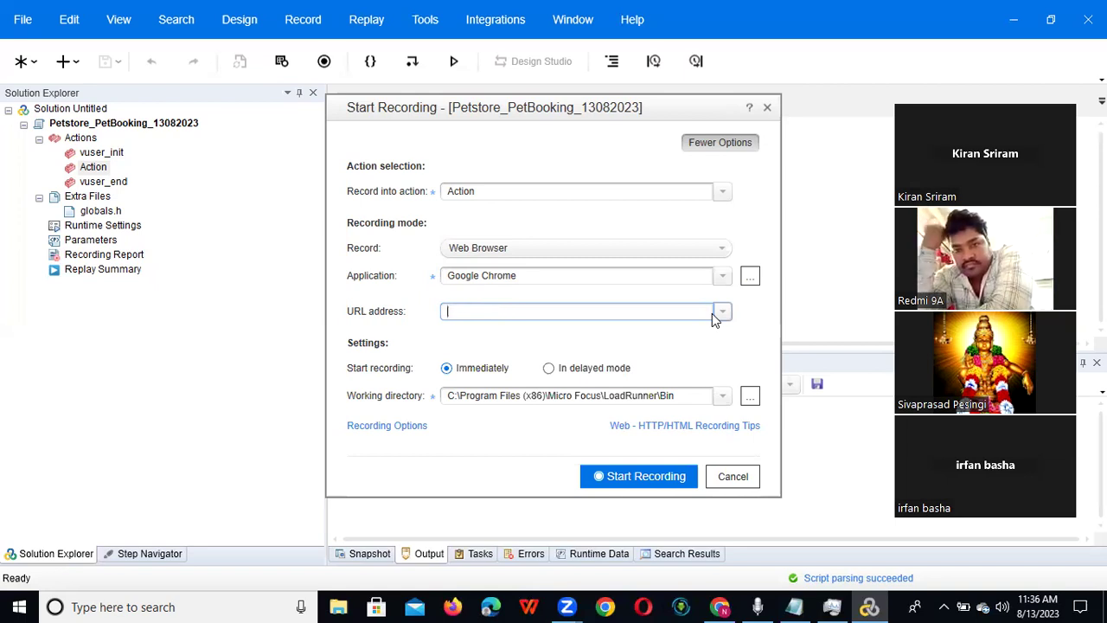
{"action": "left_click", "coordinate": [722, 606]}
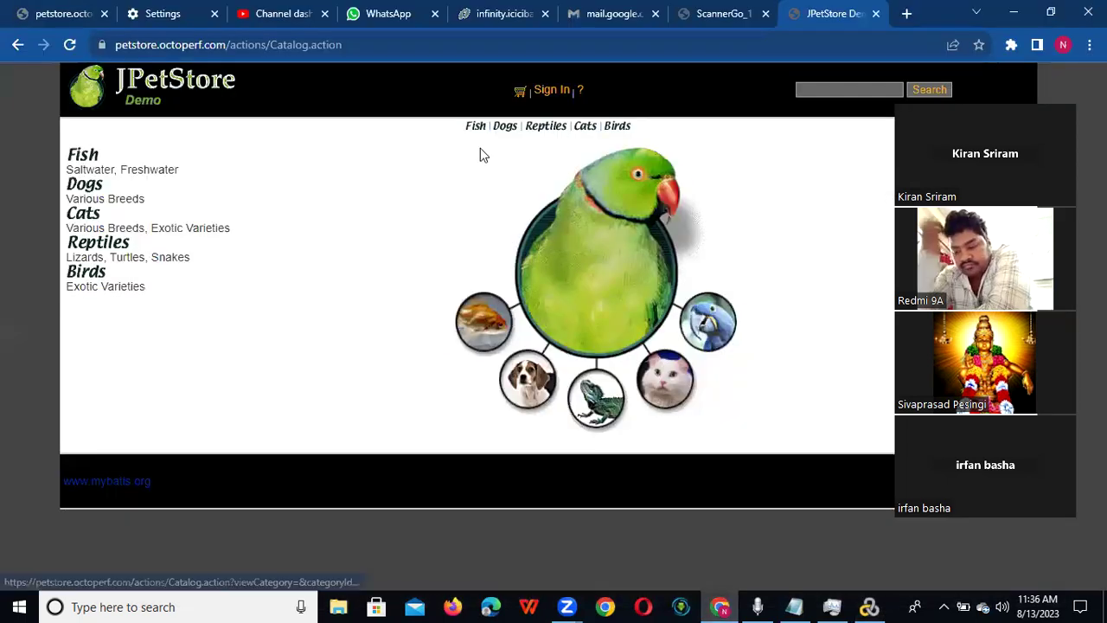
{"action": "left_click", "coordinate": [364, 43]}
{"action": "key", "text": "ctrl+c"}
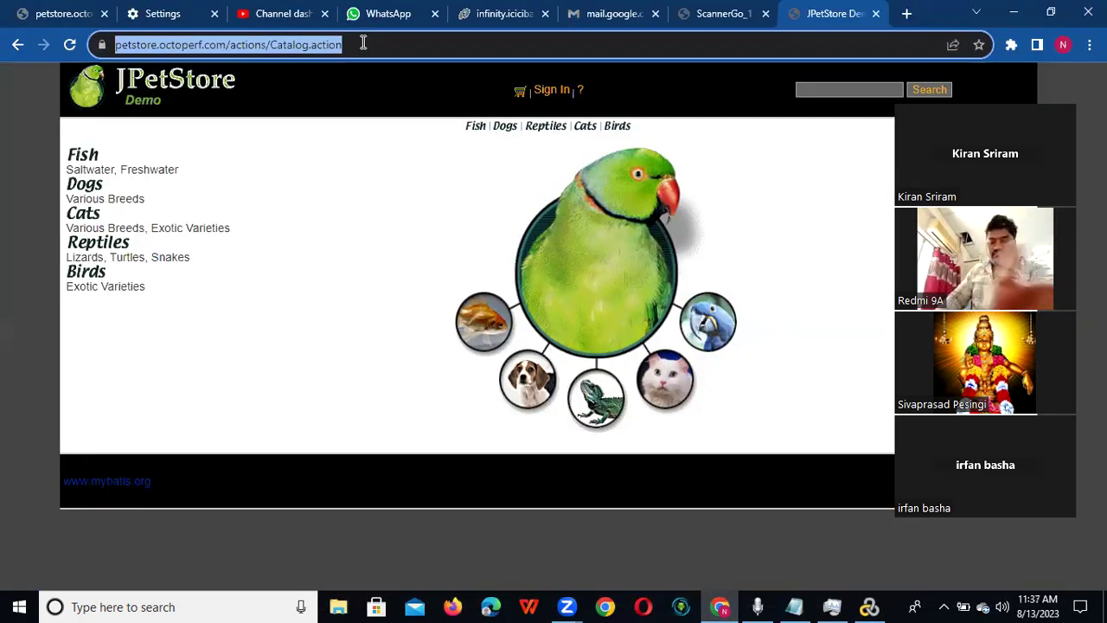
{"action": "key", "text": "alt+Tab"}
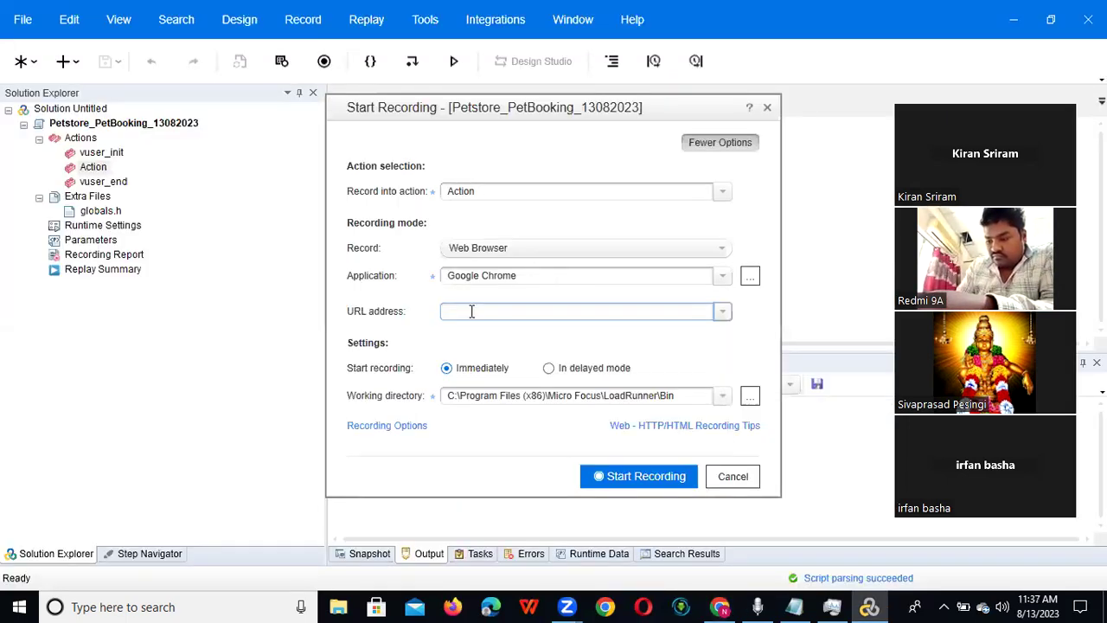
{"action": "key", "text": "ctrl+v"}
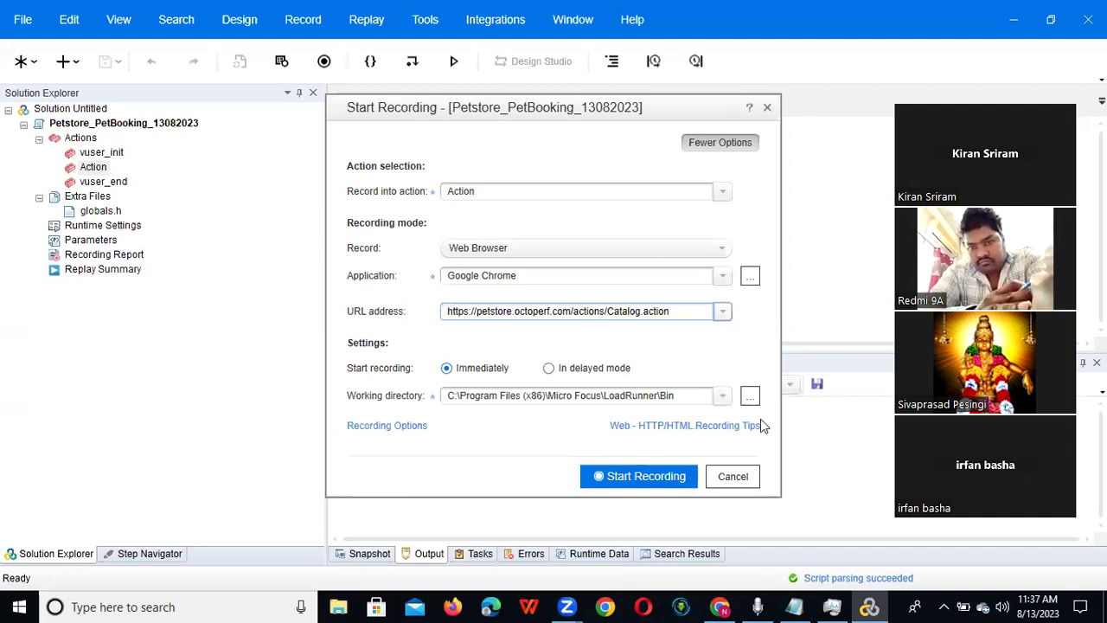
Start recording the script and reload the JPetStore catalog page in the recorded browser.
{"action": "left_click", "coordinate": [630, 475]}
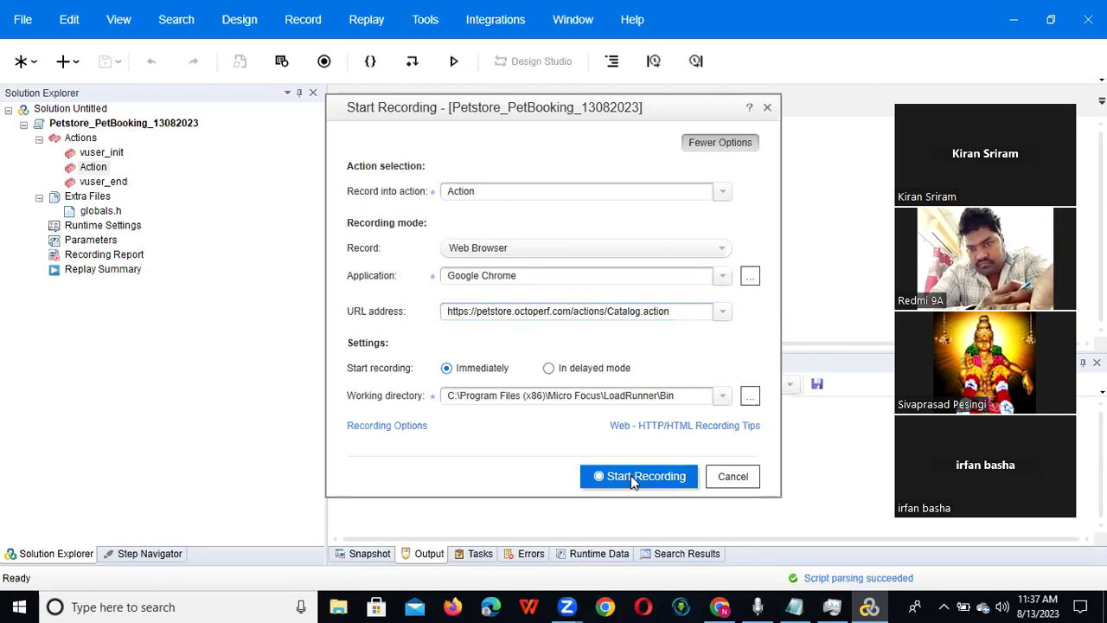
{"action": "left_click", "coordinate": [656, 342]}
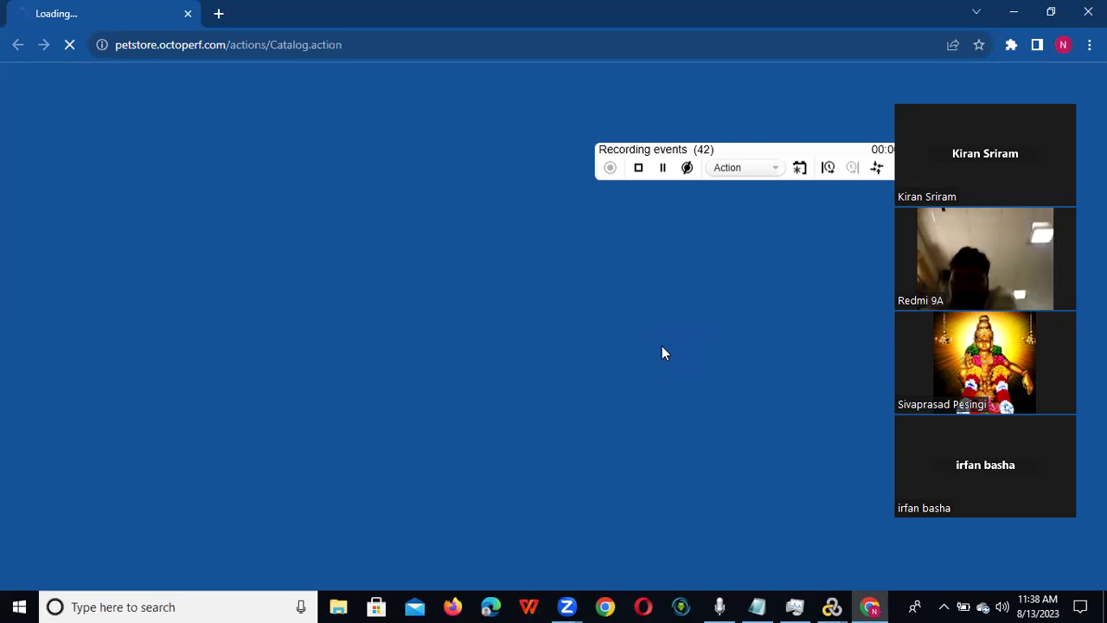
{"action": "key", "text": "F5"}
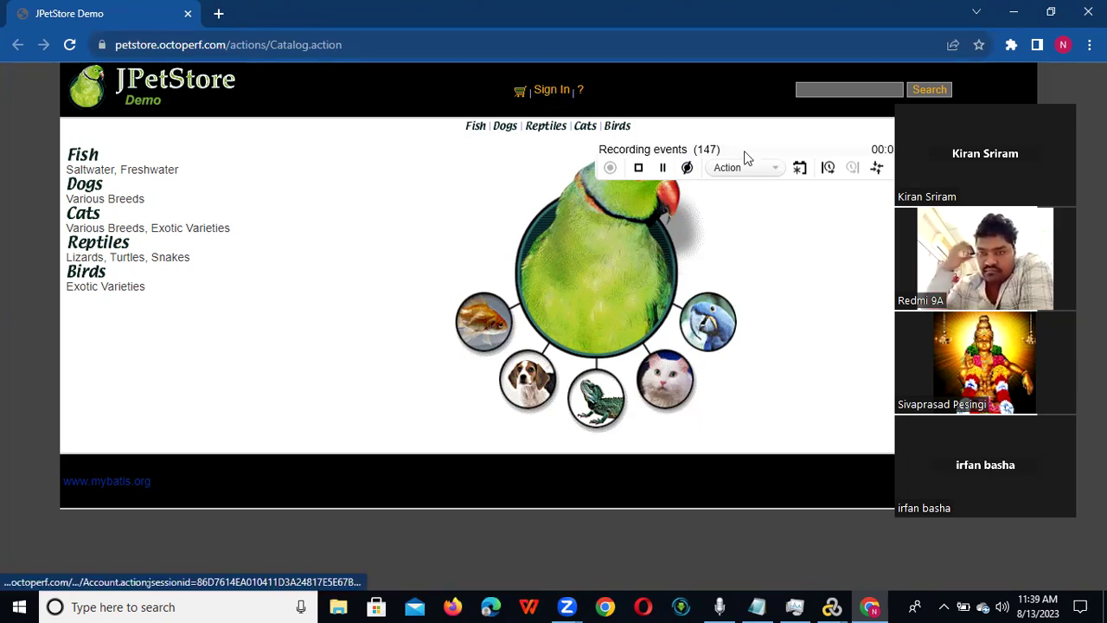
Start a transaction named Login in the running recording.
{"action": "left_click", "coordinate": [828, 168]}
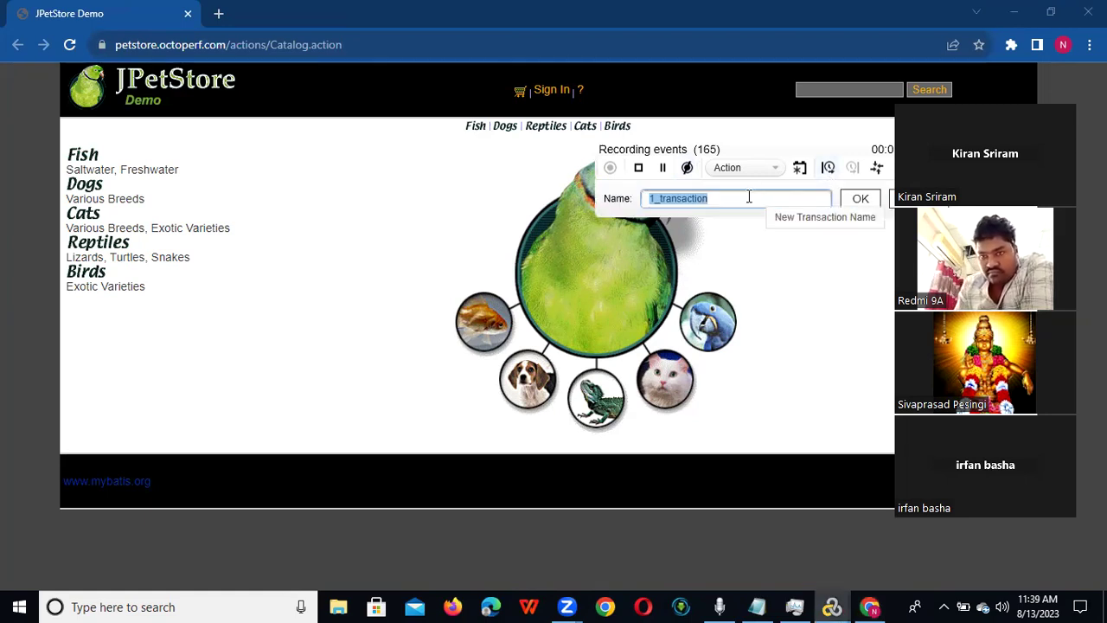
{"action": "type", "text": "Log"}
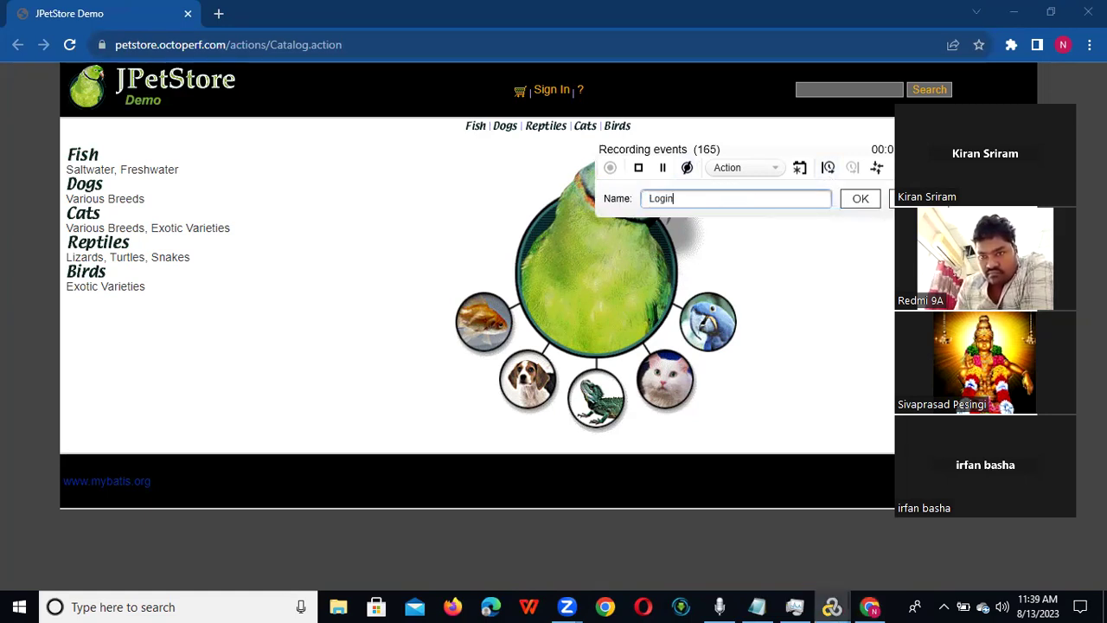
{"action": "type", "text": "in"}
{"action": "left_click", "coordinate": [861, 198]}
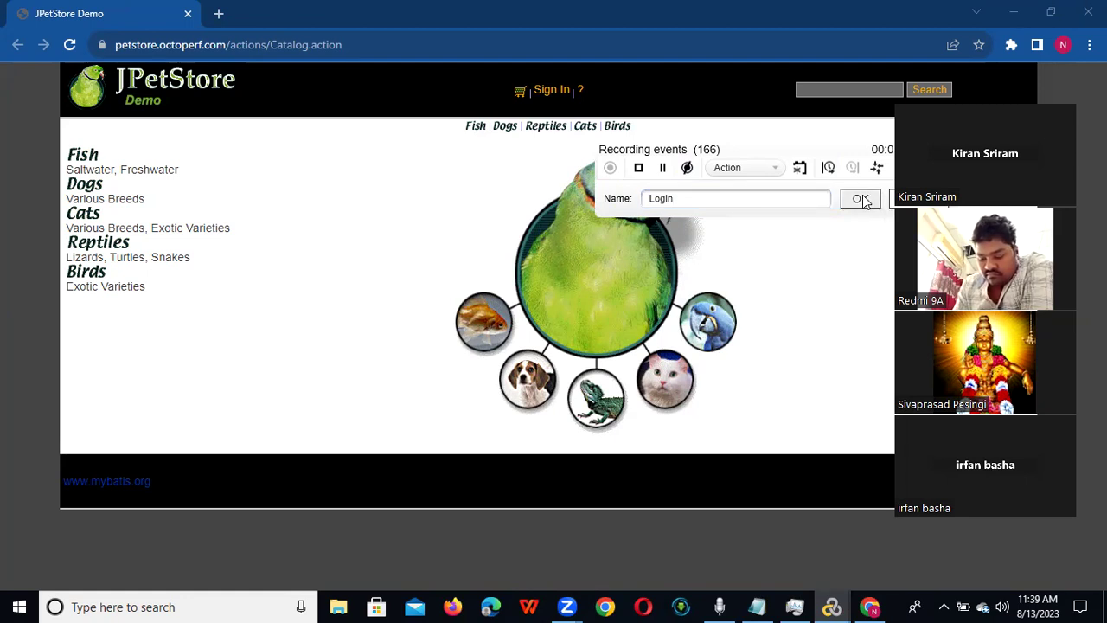
Sign in to JPetStore with the account username and password, and dismiss the browser's password warning.
{"action": "left_click", "coordinate": [550, 90]}
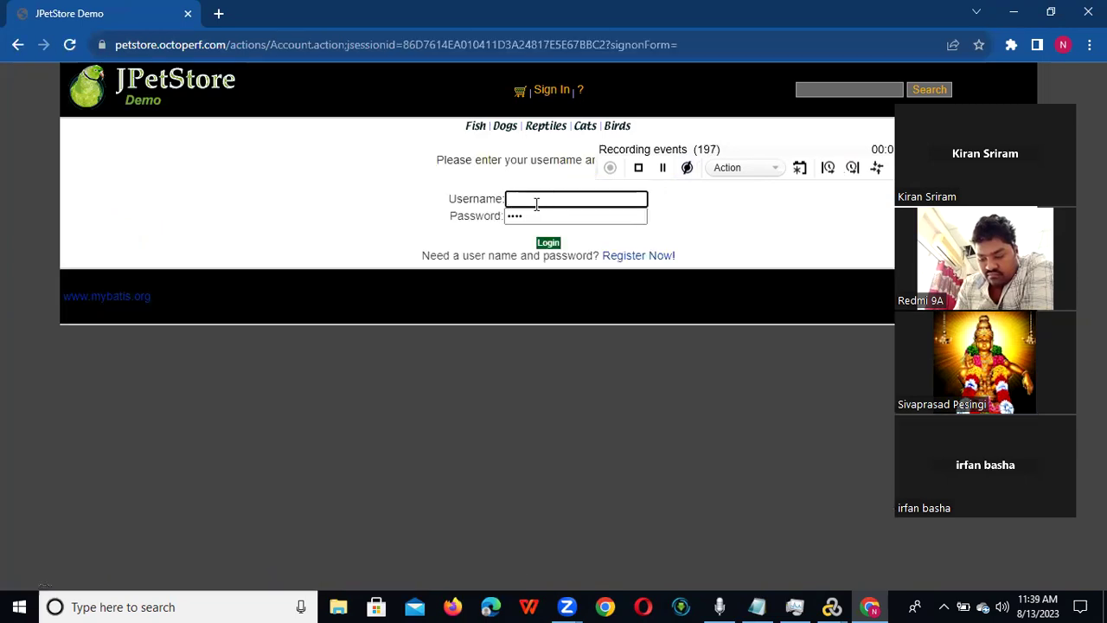
{"action": "left_click", "coordinate": [536, 201]}
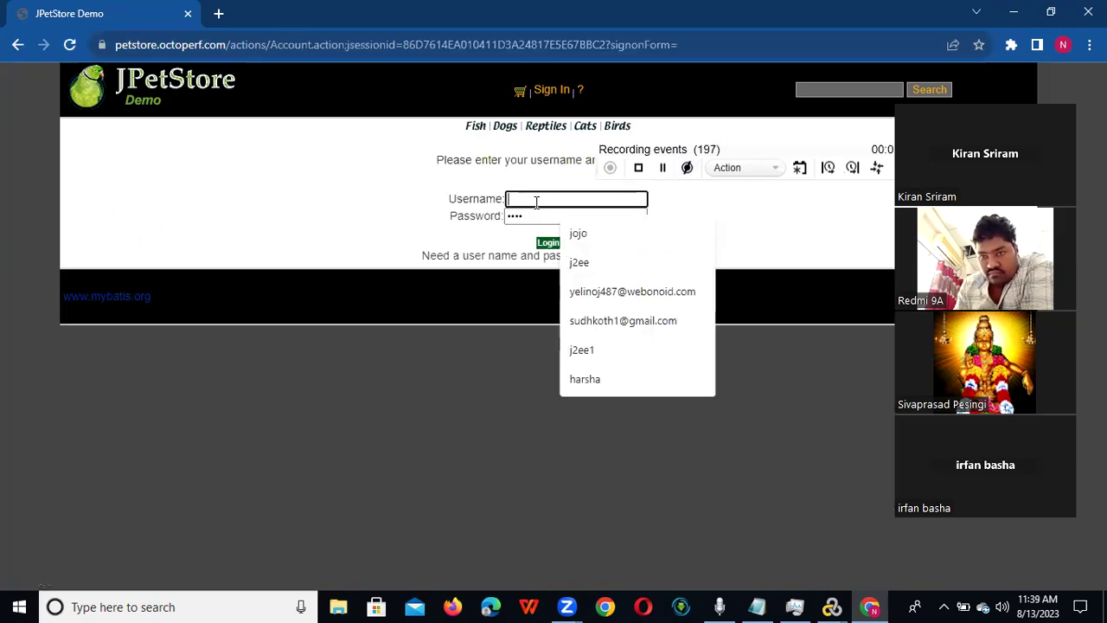
{"action": "type", "text": "j2ee"}
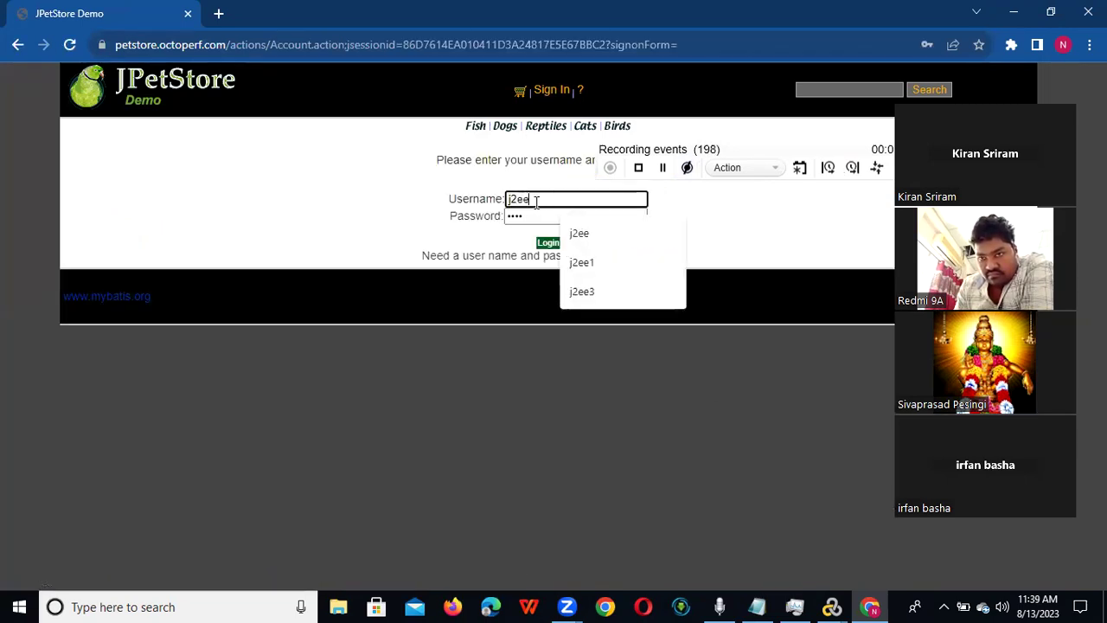
{"action": "key", "text": "Tab"}
{"action": "key", "text": "BackSpace"}
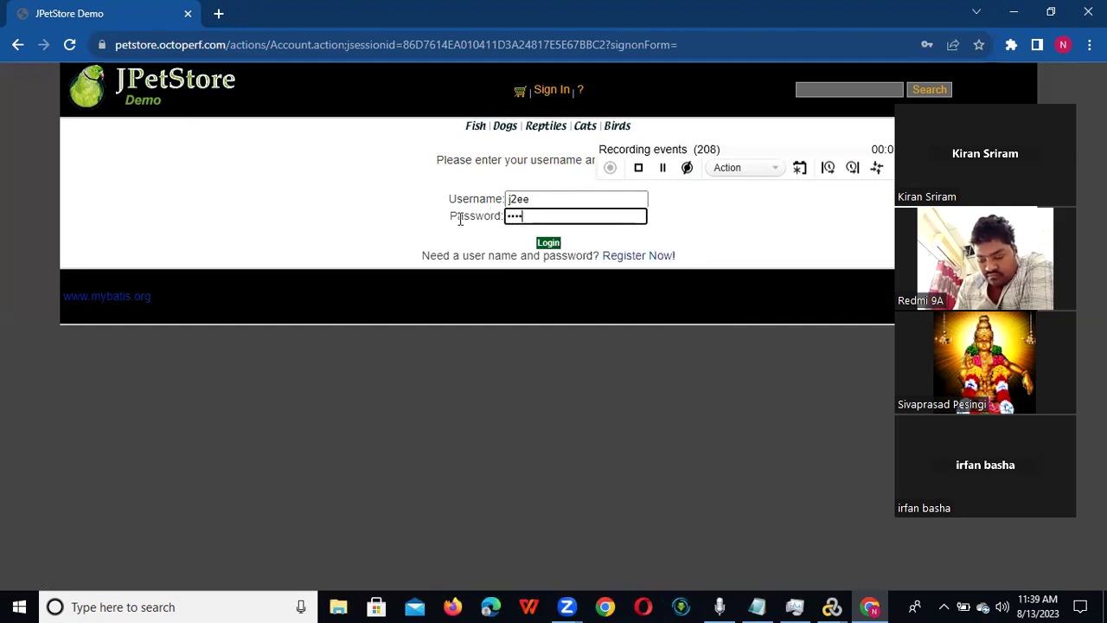
{"action": "left_click", "coordinate": [549, 243]}
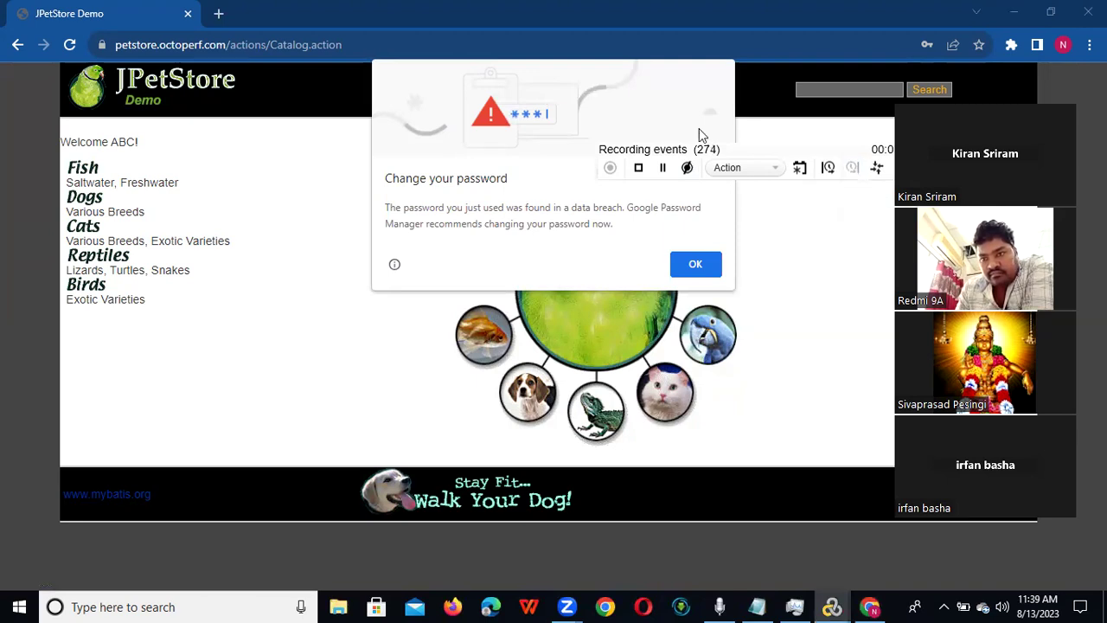
{"action": "left_click", "coordinate": [698, 267]}
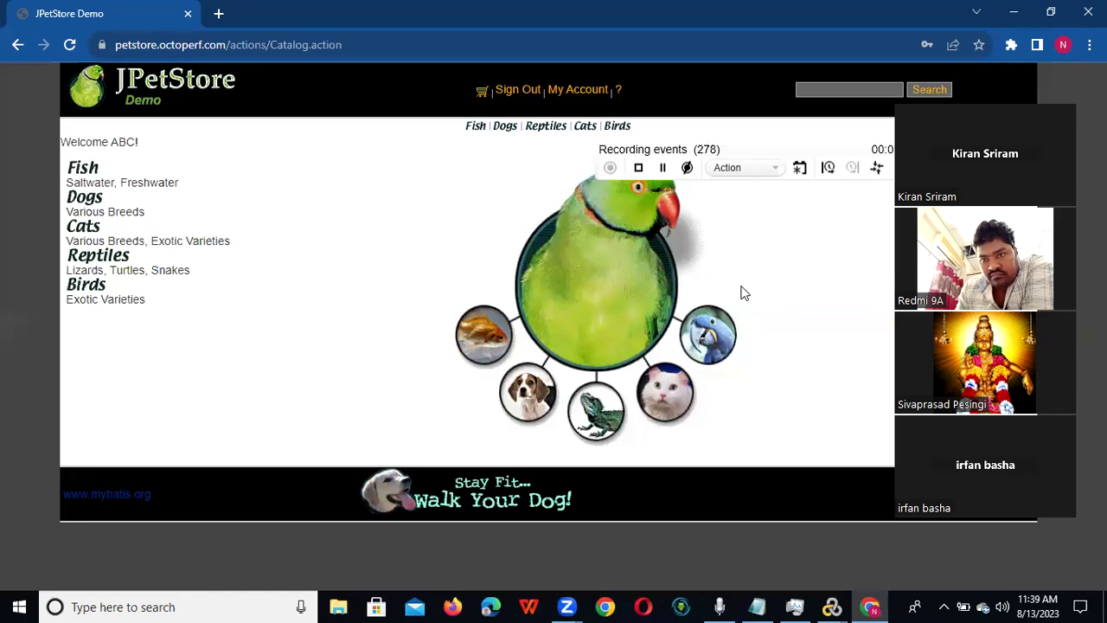
Record opening the Fish category within a transaction named Clickon_Pet, and end that transaction.
{"action": "left_click", "coordinate": [828, 168]}
{"action": "type", "text": "Clickon_Pet"}
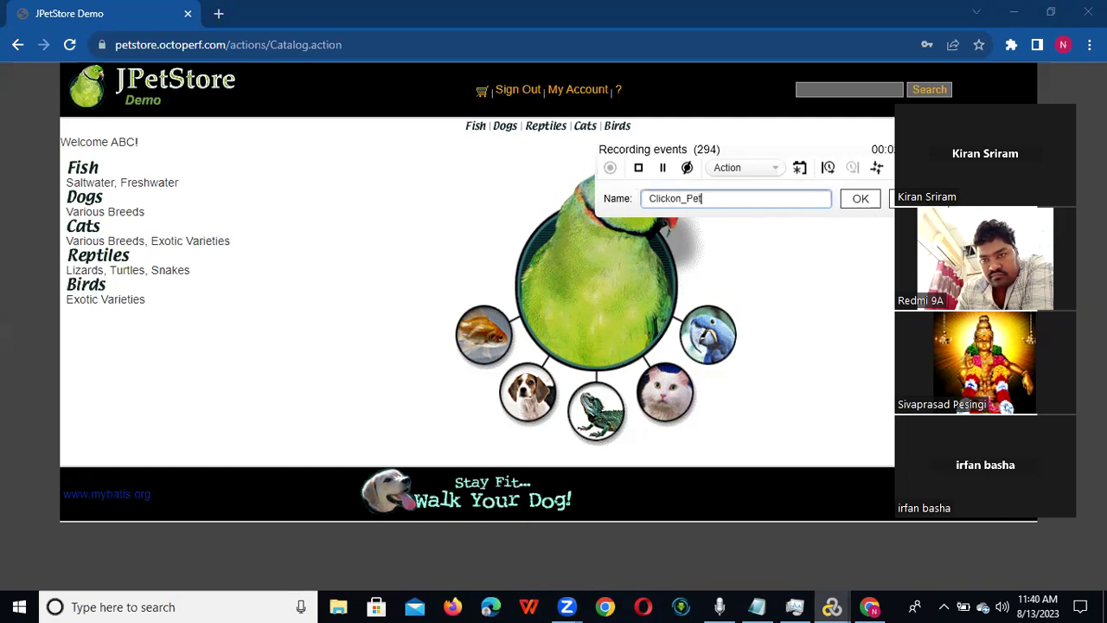
{"action": "left_click", "coordinate": [860, 200]}
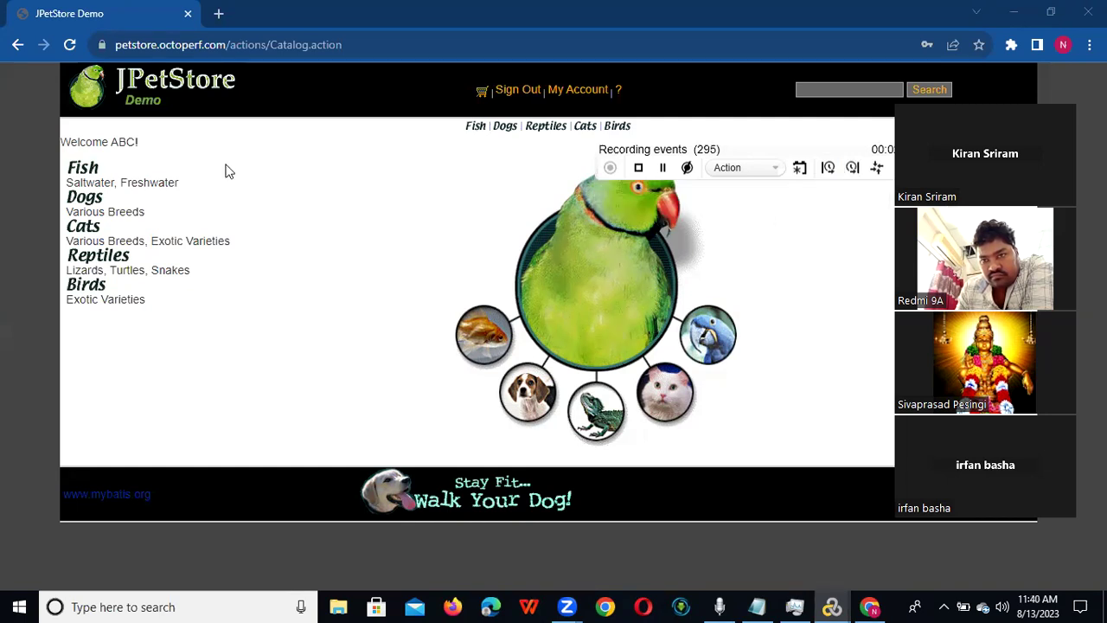
{"action": "left_click", "coordinate": [91, 170]}
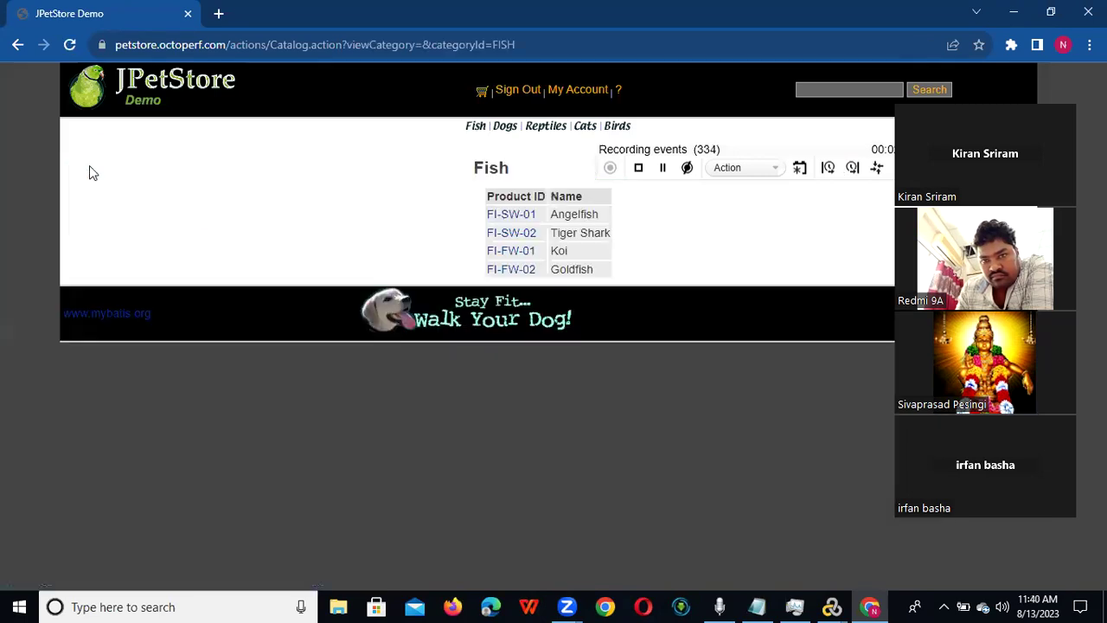
{"action": "left_click", "coordinate": [853, 169]}
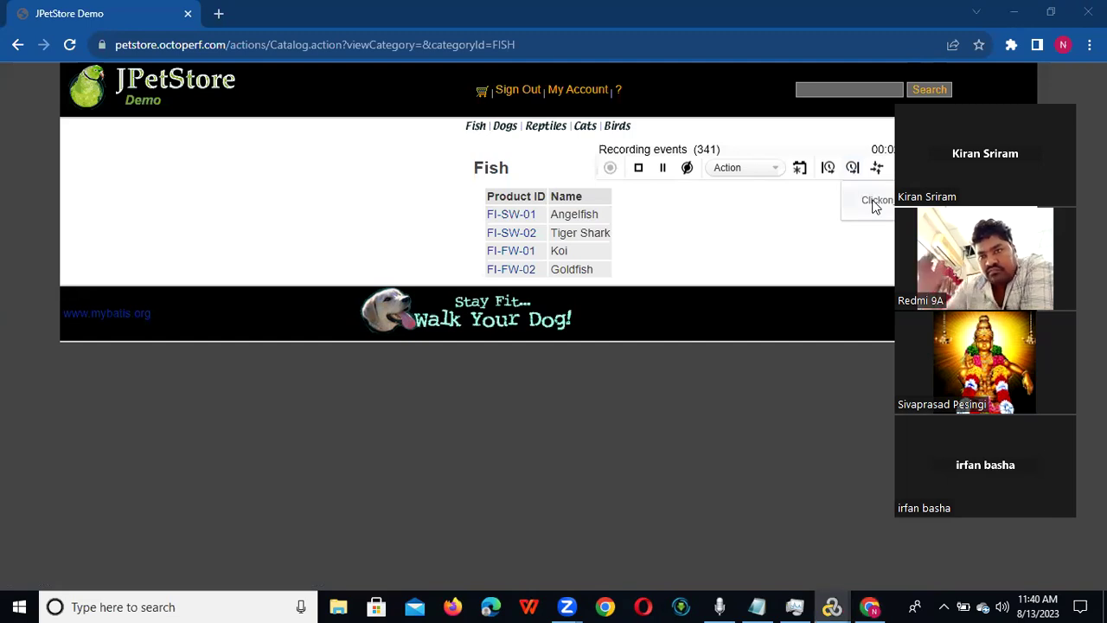
{"action": "left_click", "coordinate": [874, 203]}
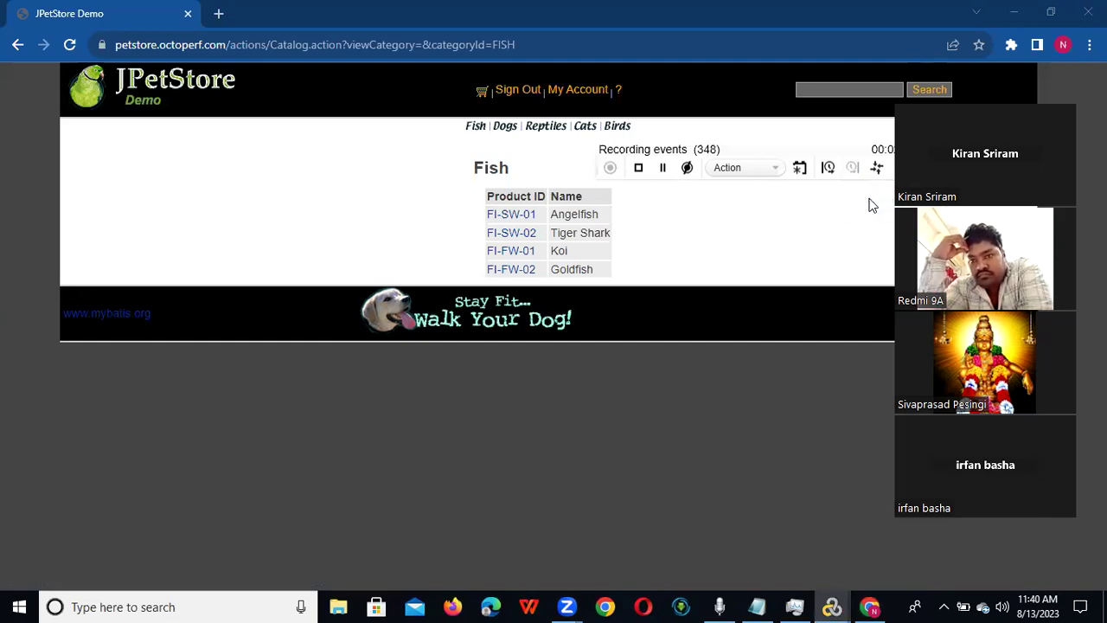
Record opening the Tiger Shark product FI-SW-02 within a transaction named Select_Product, and end that transaction.
{"action": "left_click", "coordinate": [827, 168]}
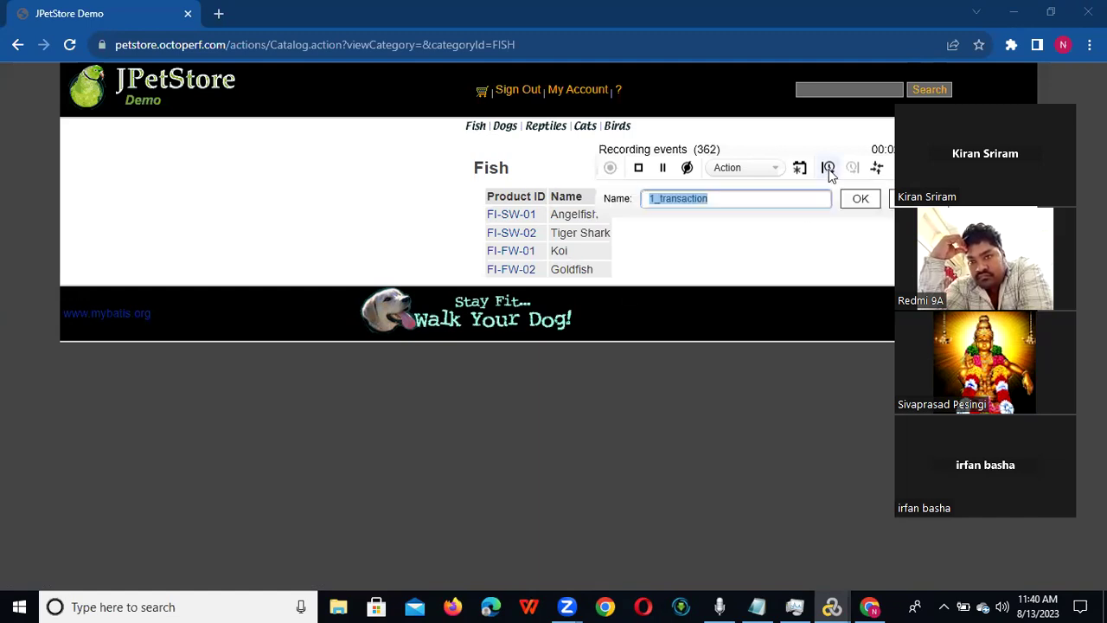
{"action": "type", "text": "Sele"}
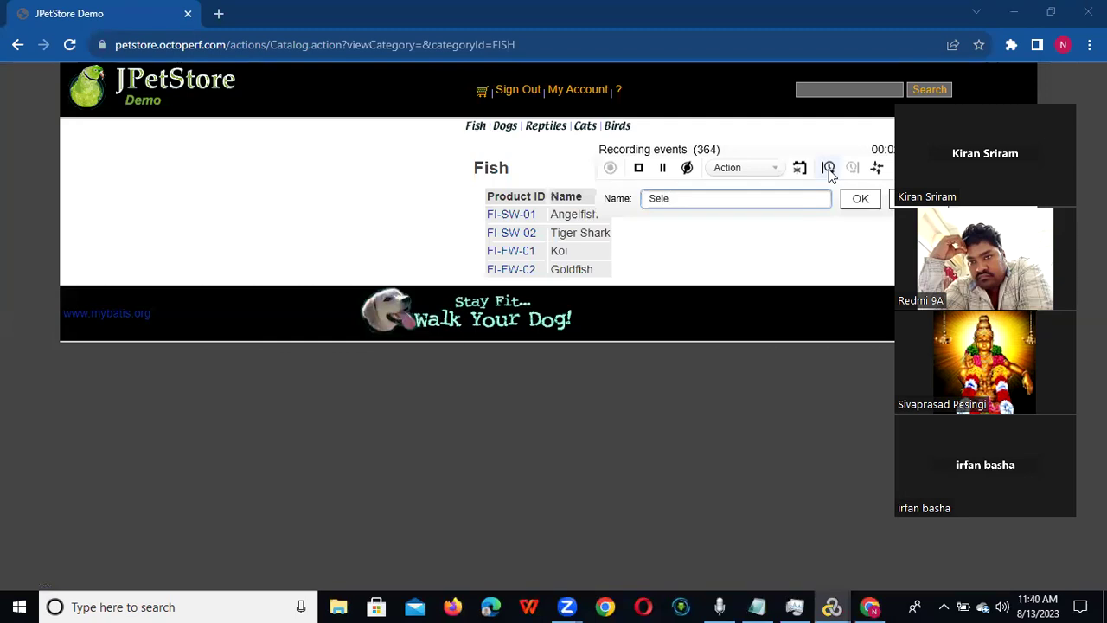
{"action": "type", "text": "ct_Produ"}
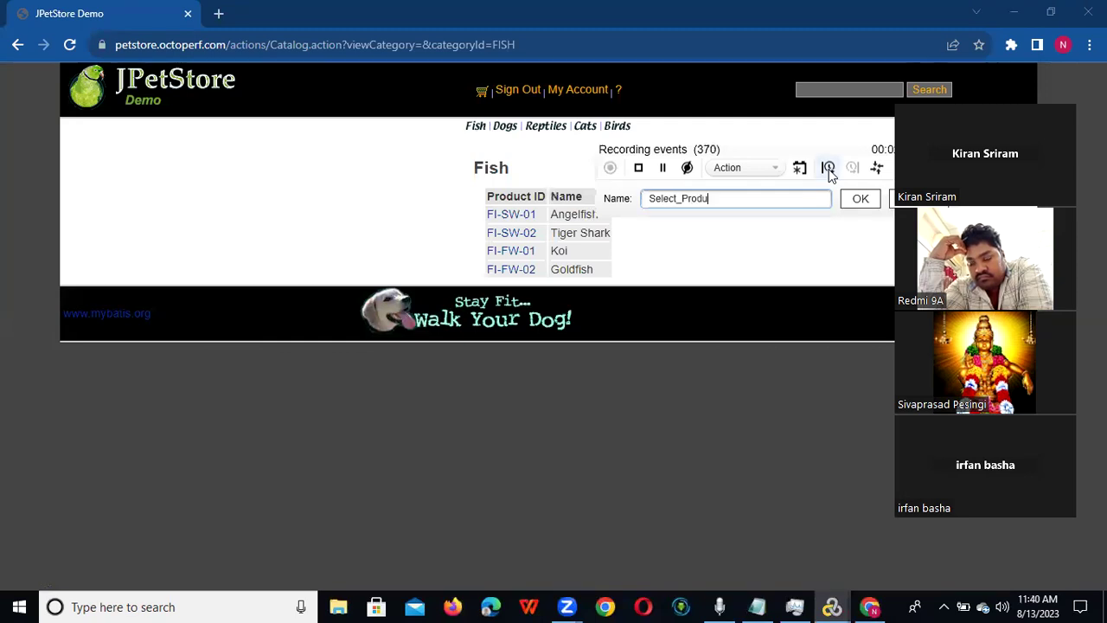
{"action": "type", "text": "c"}
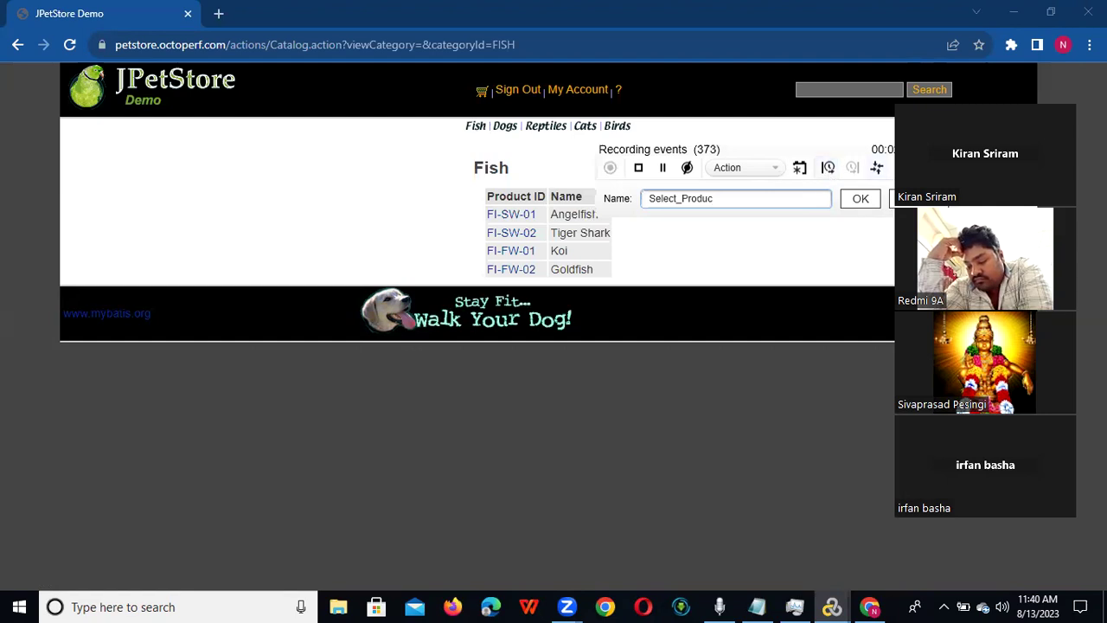
{"action": "type", "text": "t"}
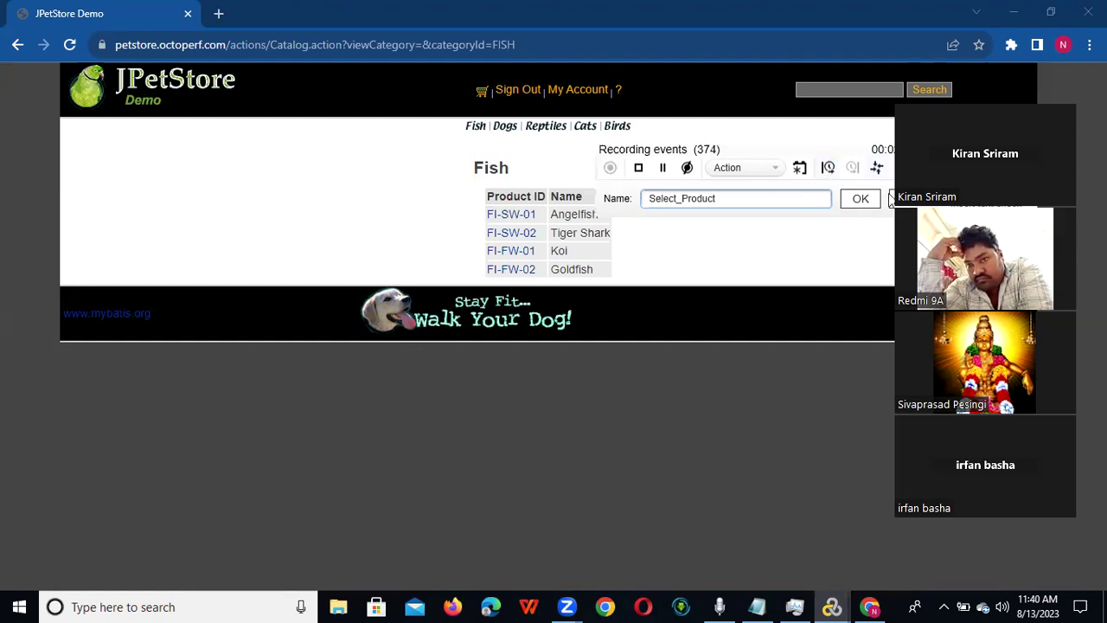
{"action": "key", "text": "Return"}
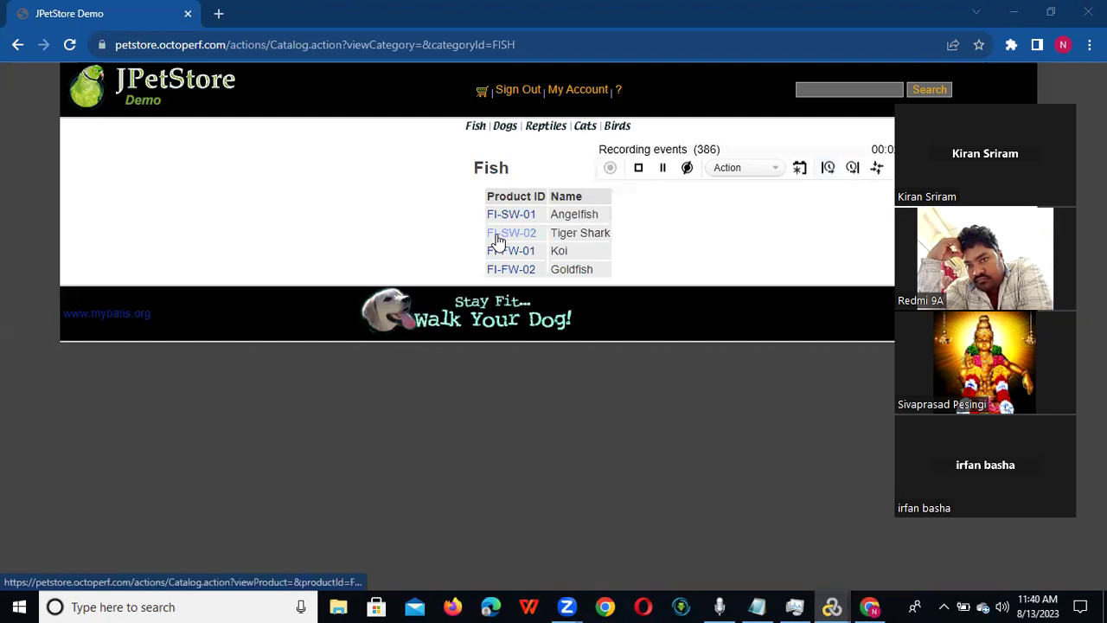
{"action": "left_click", "coordinate": [500, 235]}
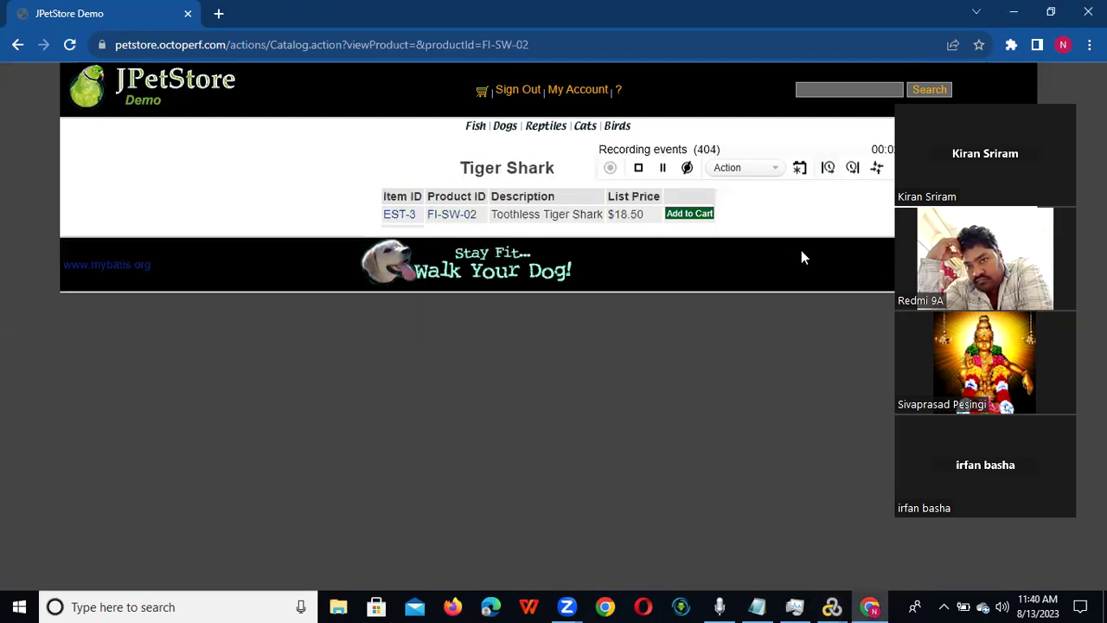
{"action": "left_click", "coordinate": [853, 175]}
{"action": "left_click", "coordinate": [875, 199]}
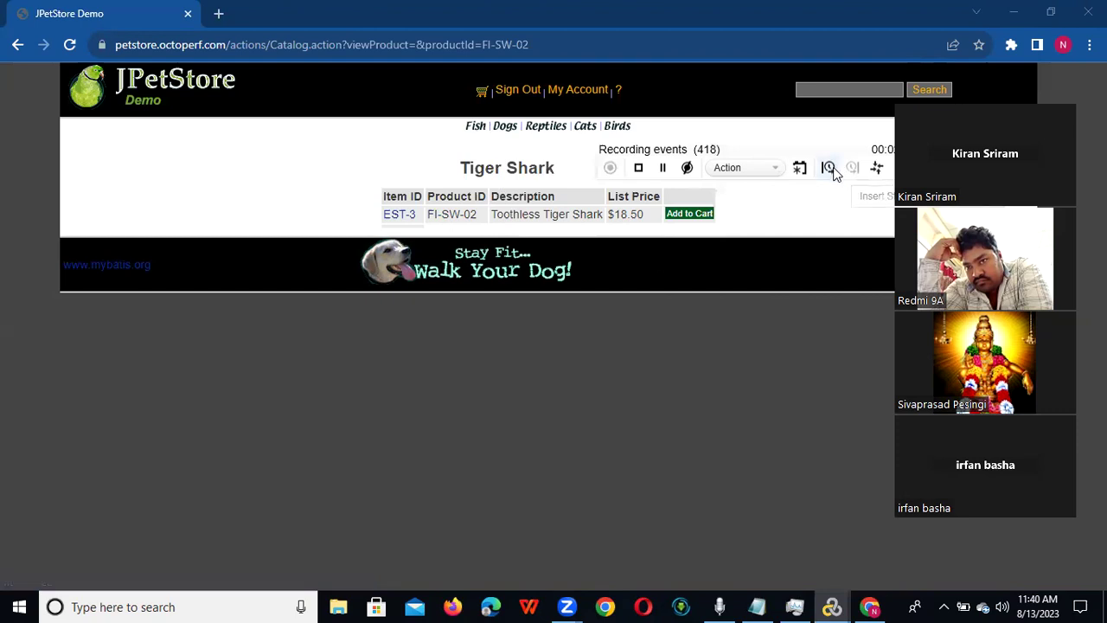
Start a transaction named AddtoCart on the Tiger Shark product page.
{"action": "left_click", "coordinate": [833, 171]}
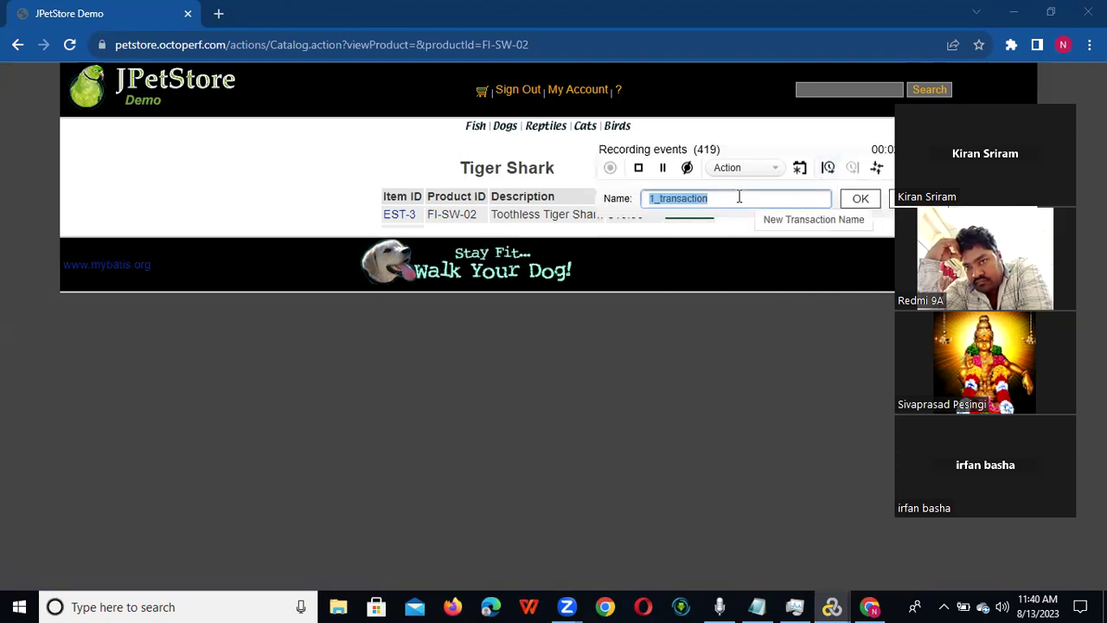
{"action": "type", "text": "AddtoCart"}
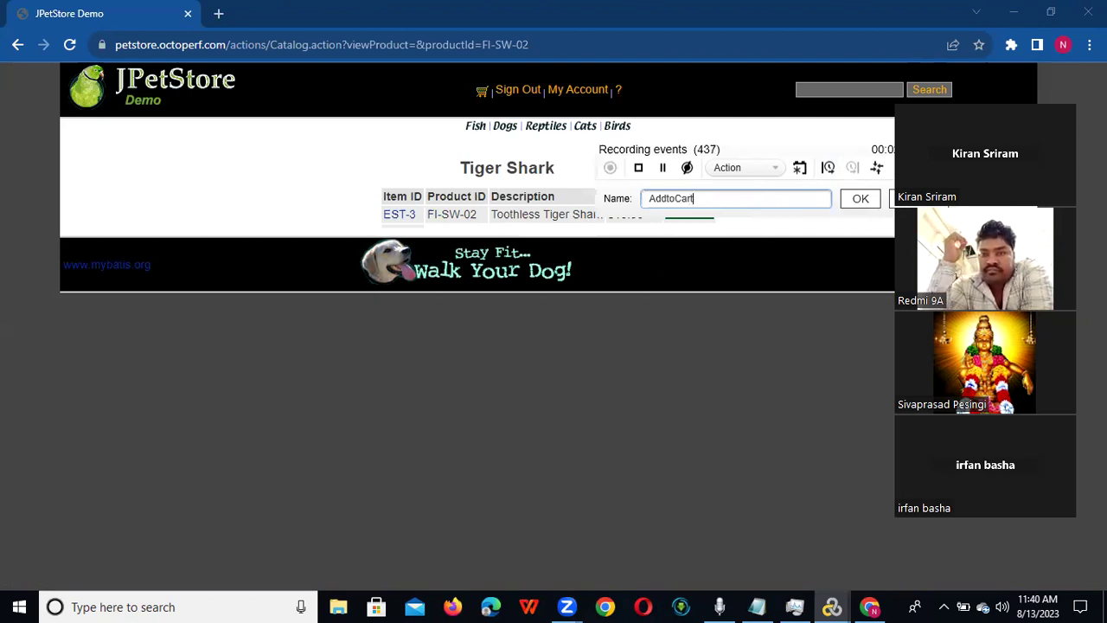
{"action": "left_click", "coordinate": [859, 199]}
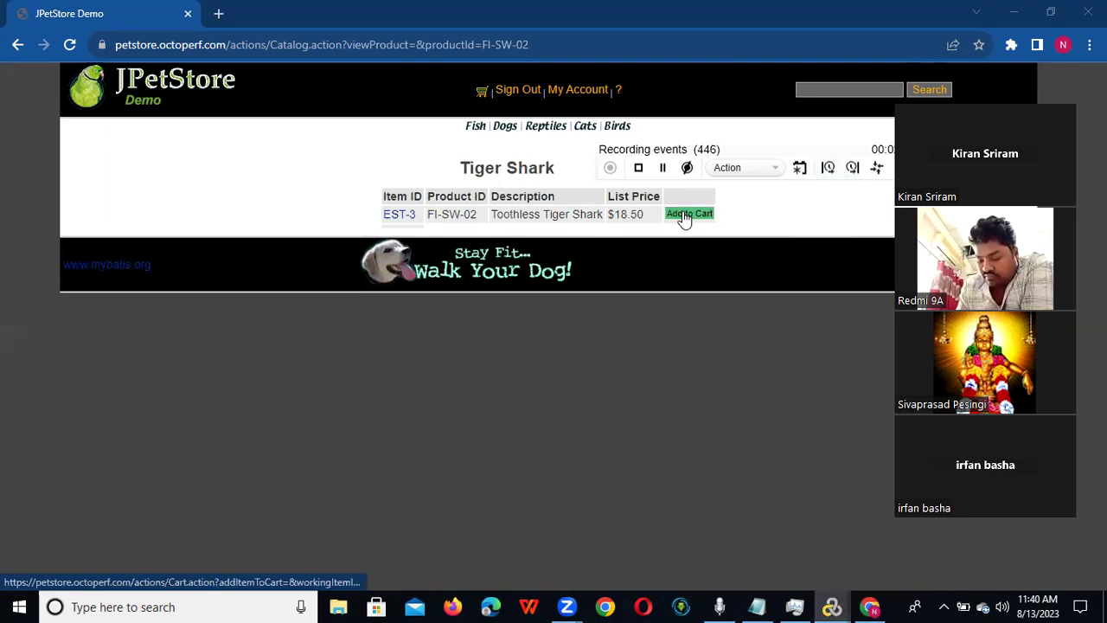
Record adding Tiger Shark item EST-3 to the cart and proceeding to checkout within AddtoCart, and end that transaction.
{"action": "left_click", "coordinate": [684, 215]}
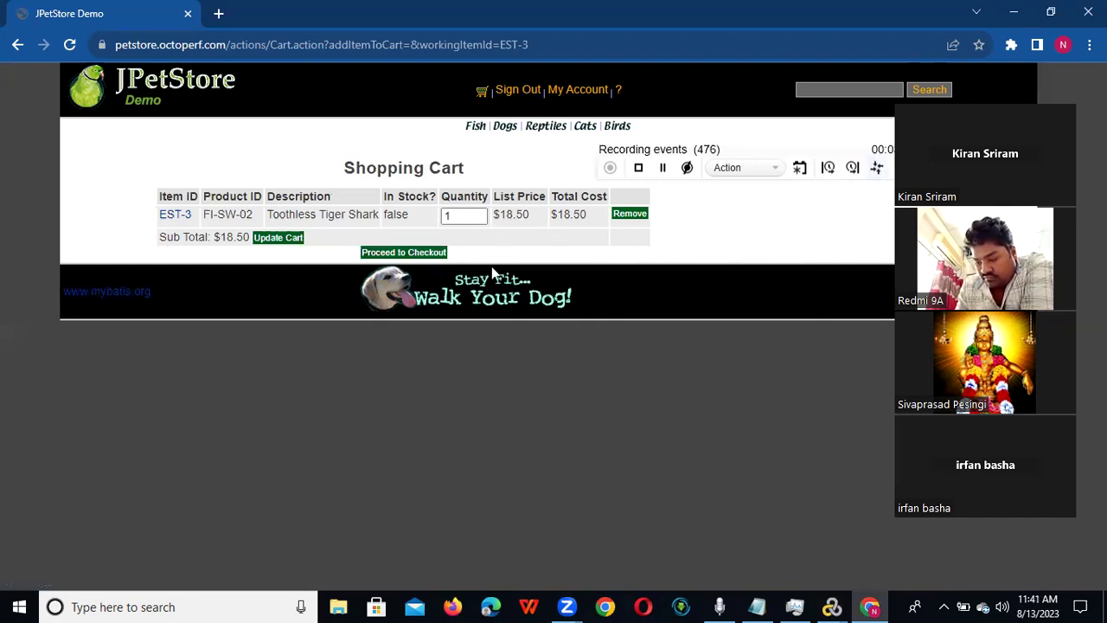
{"action": "left_click", "coordinate": [405, 254]}
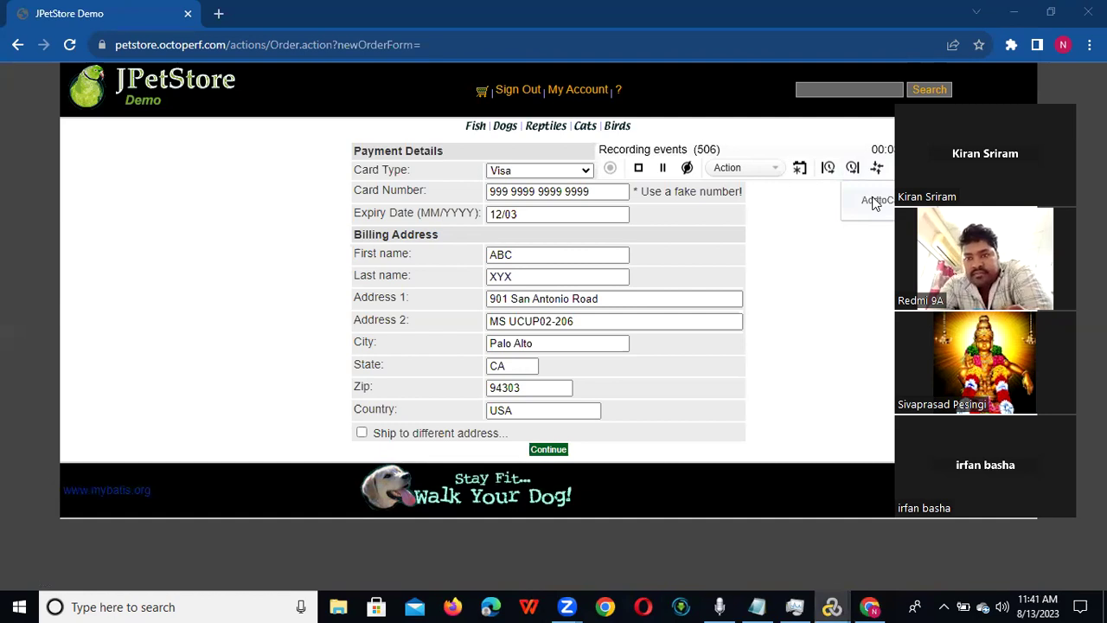
Record submitting the prefilled payment and billing form within a transaction named Payment_Details, and end that transaction.
{"action": "left_click", "coordinate": [825, 169]}
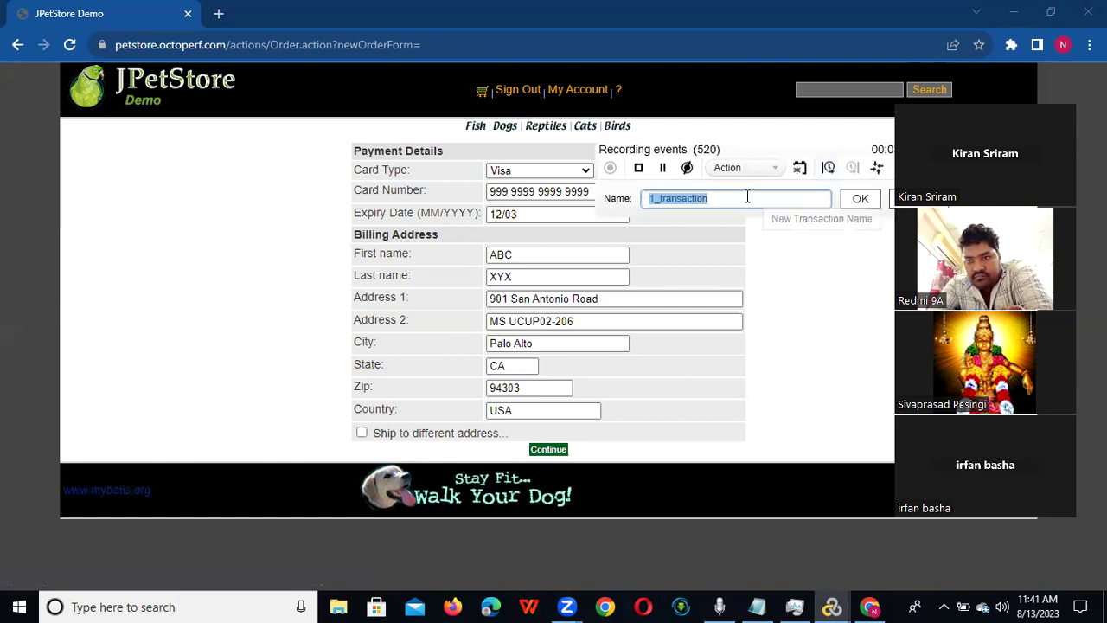
{"action": "type", "text": "Paymen"}
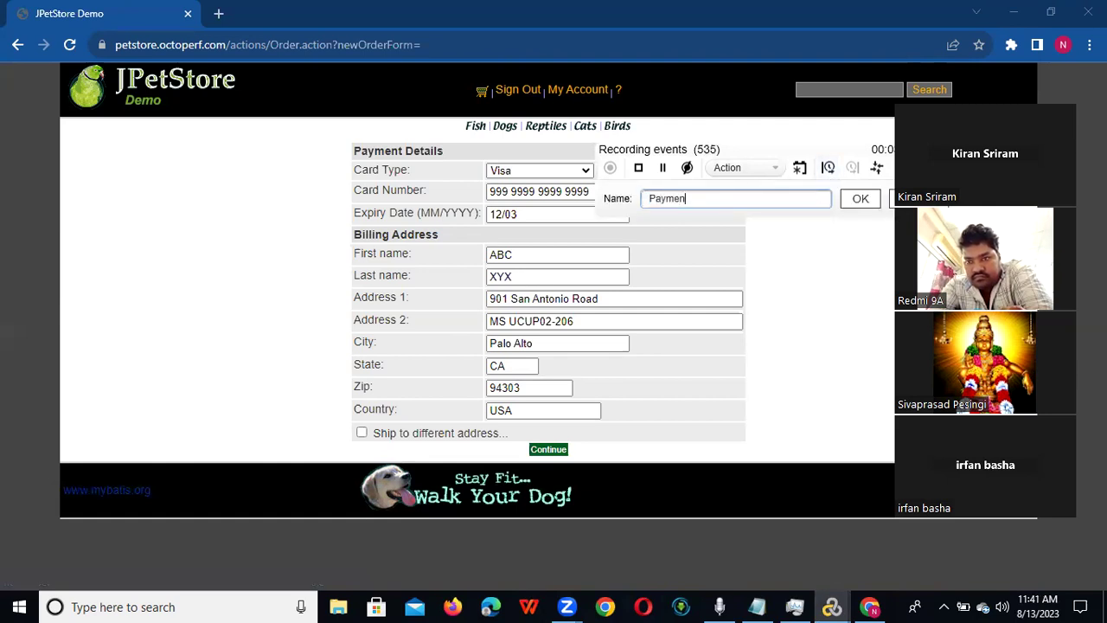
{"action": "type", "text": "t_Details"}
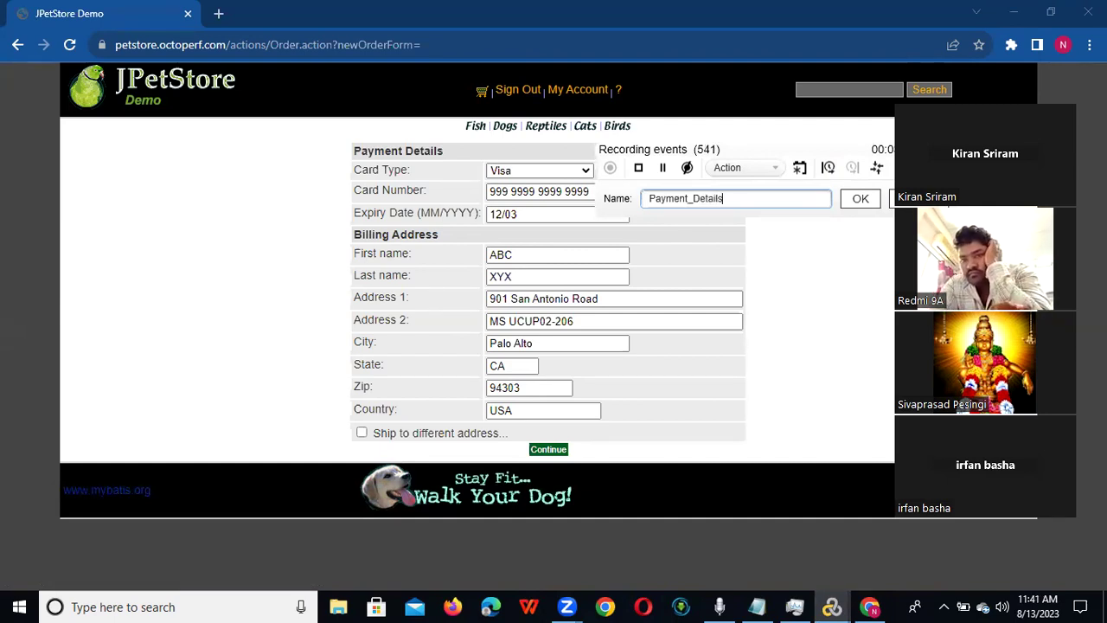
{"action": "left_click", "coordinate": [860, 198]}
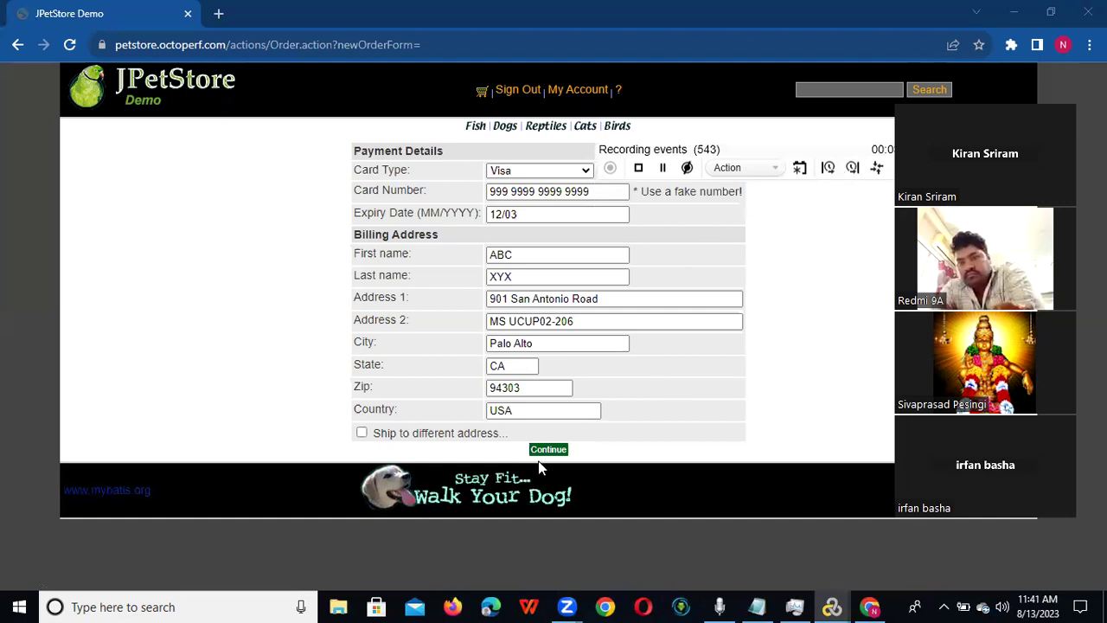
{"action": "left_click", "coordinate": [551, 454]}
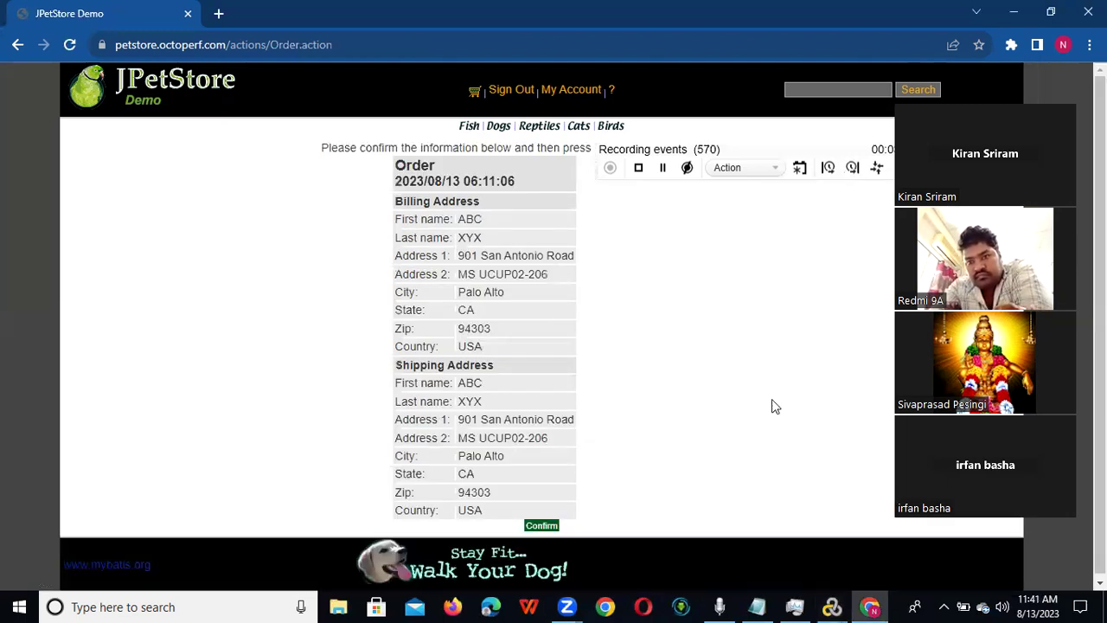
{"action": "left_click", "coordinate": [853, 170]}
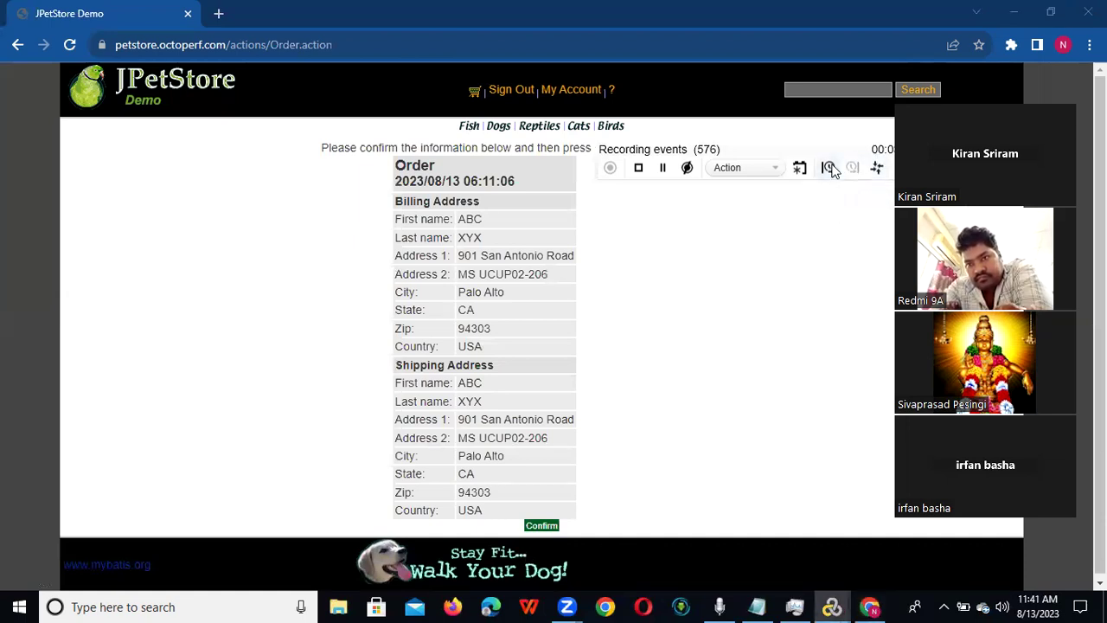
Record confirming the order within a transaction named Confirm, and end that transaction.
{"action": "left_click", "coordinate": [829, 168]}
{"action": "type", "text": "Confirm"}
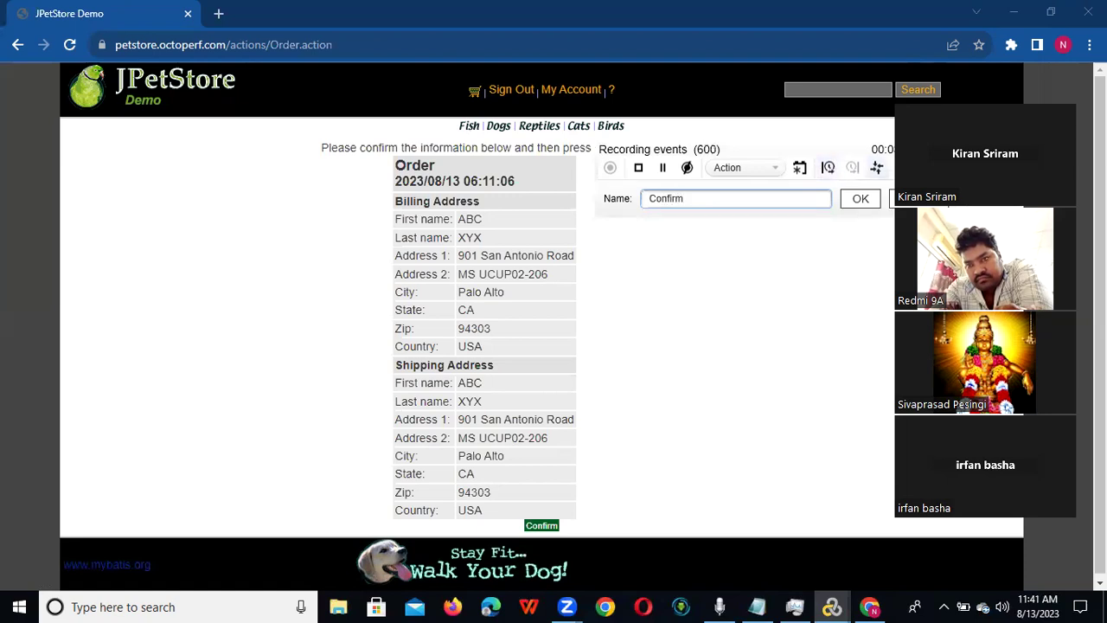
{"action": "left_click", "coordinate": [872, 200]}
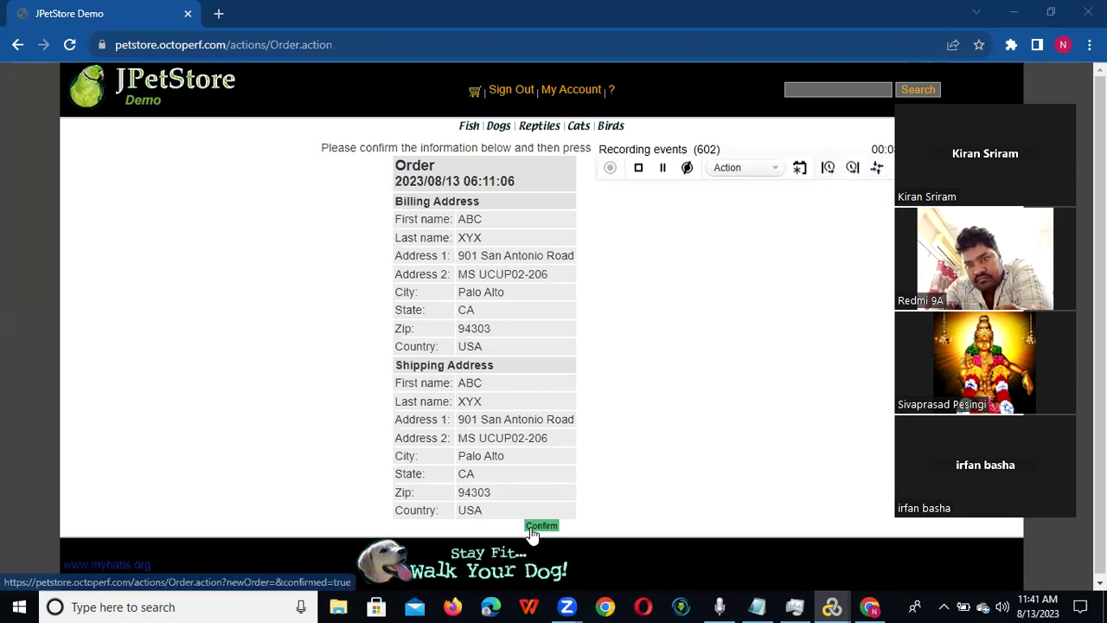
{"action": "left_click", "coordinate": [550, 526]}
{"action": "left_click", "coordinate": [853, 168]}
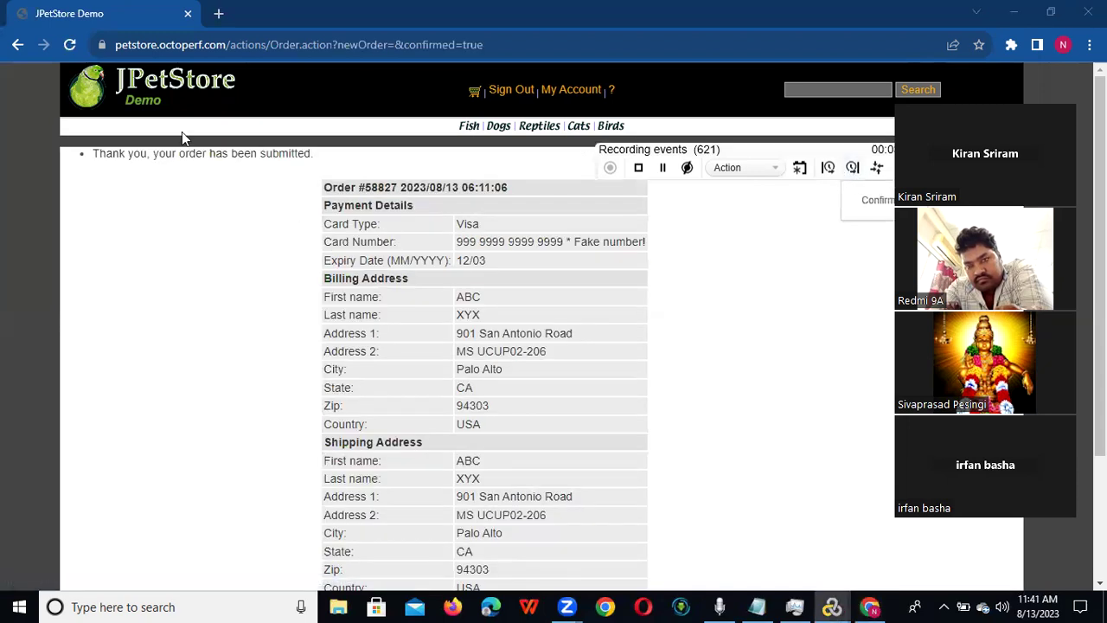
{"action": "left_click", "coordinate": [888, 204]}
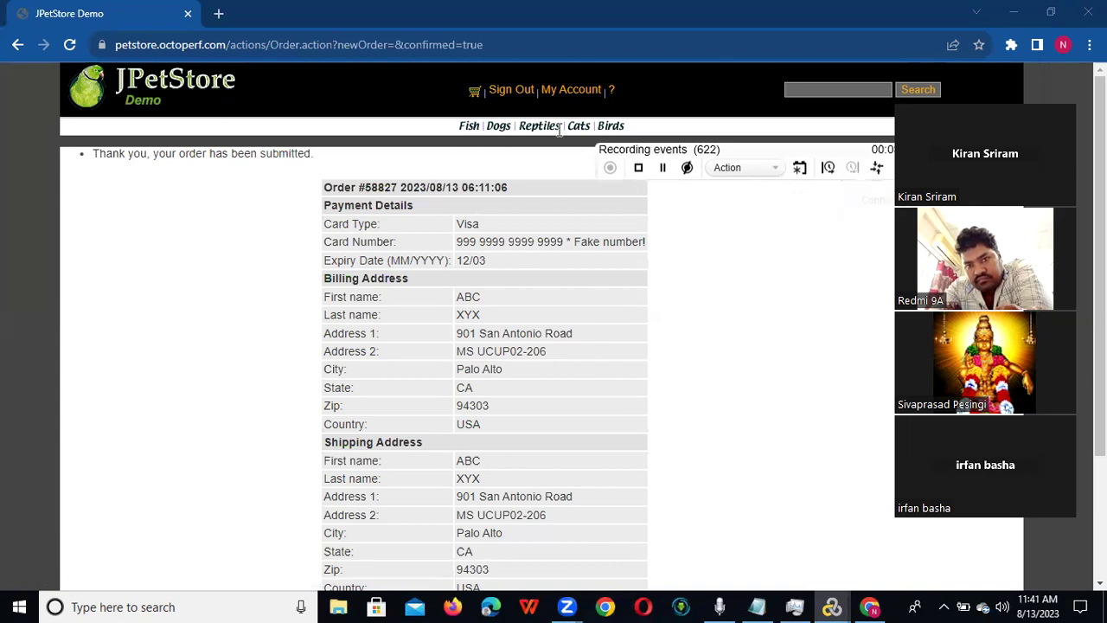
Start a transaction named Logout on the submitted order page.
{"action": "left_click", "coordinate": [829, 174]}
{"action": "type", "text": "L"}
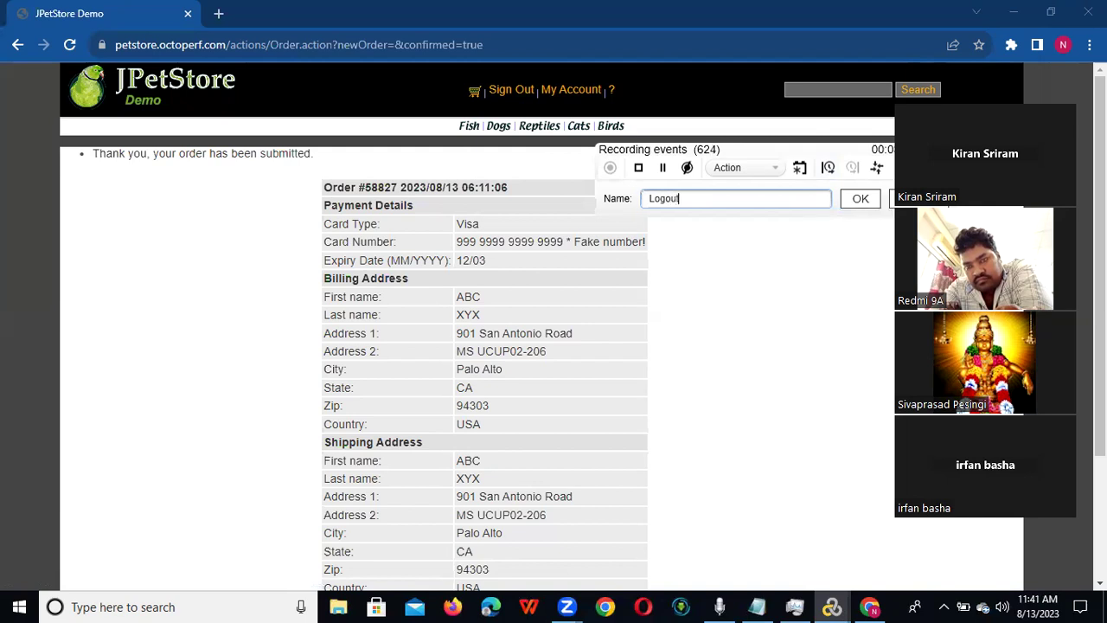
{"action": "type", "text": "ogout"}
{"action": "left_click", "coordinate": [860, 198]}
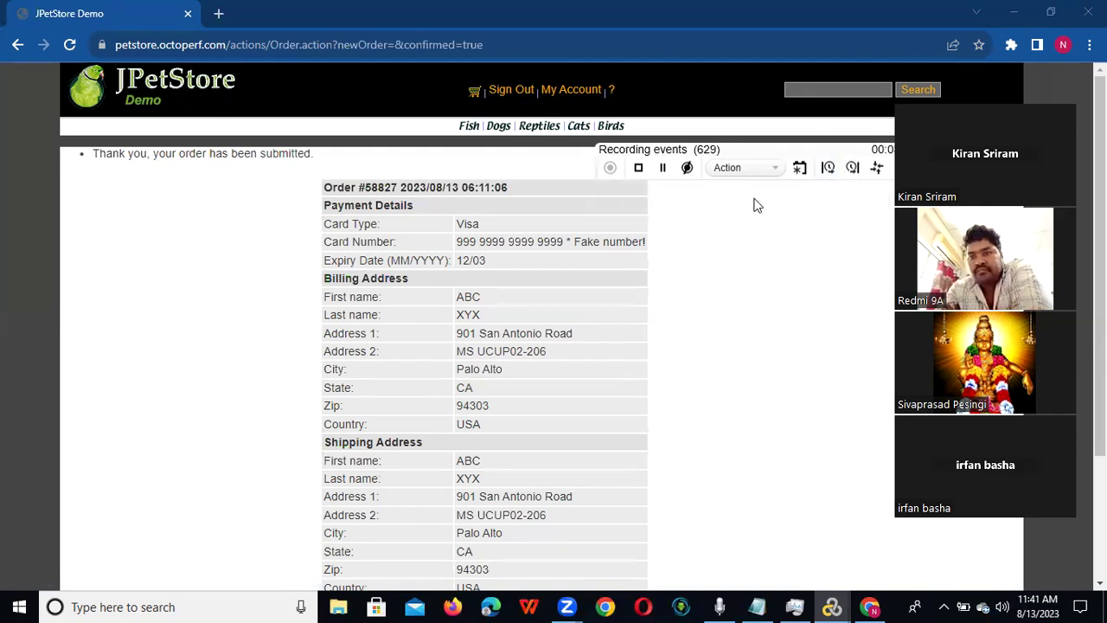